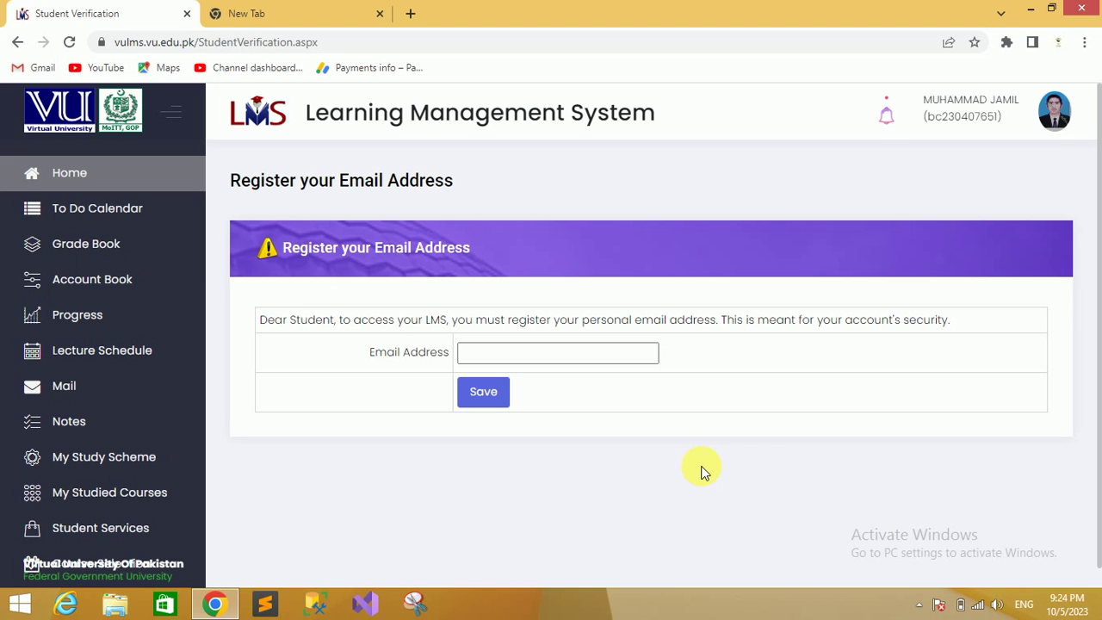
# Check the account profile menu, then reload and scroll the LMS home page
pyautogui.click(1055, 111)
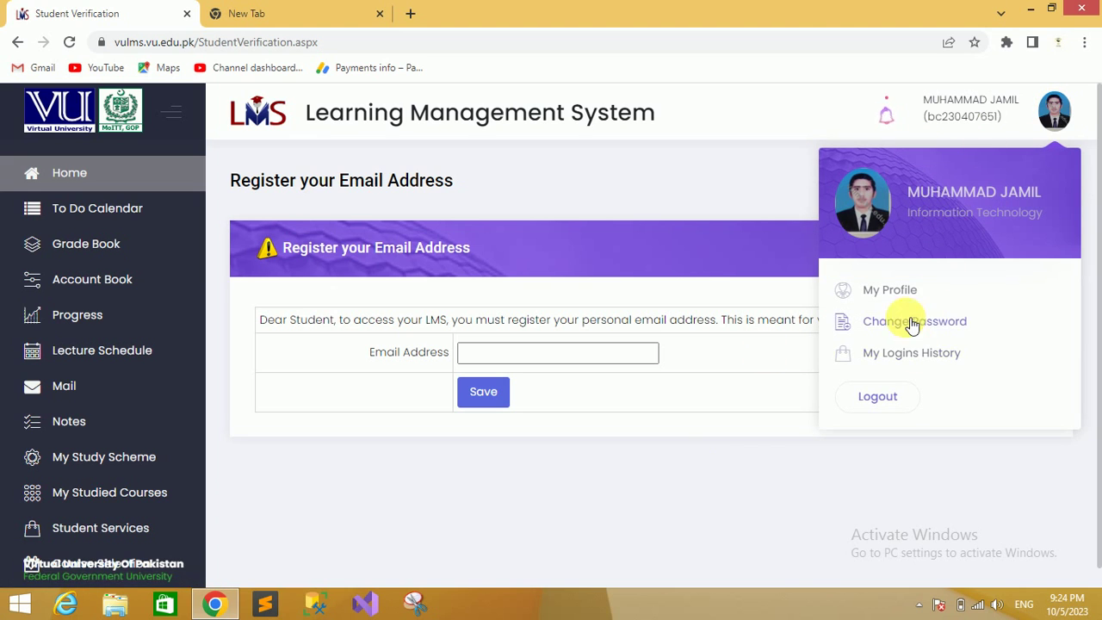
pyautogui.click(755, 181)
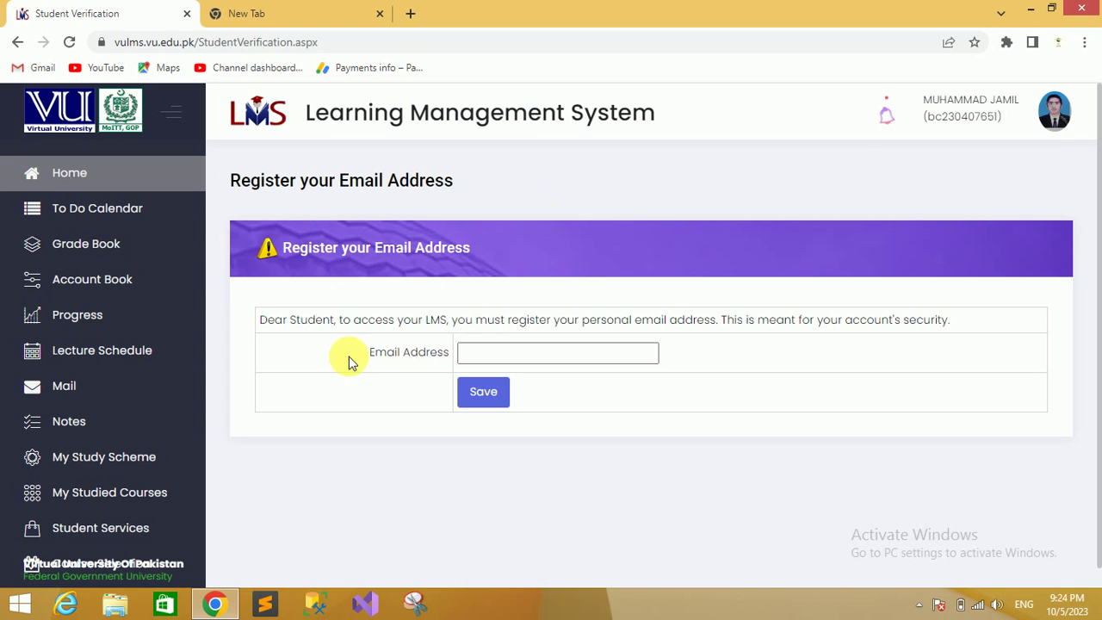
pyautogui.click(90, 178)
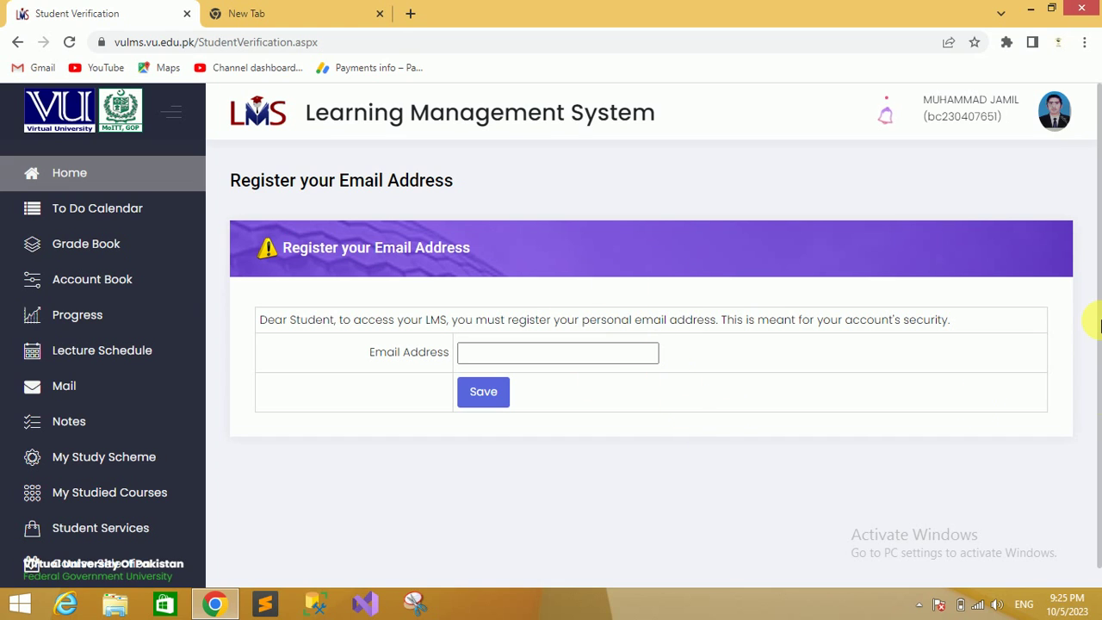
pyautogui.moveTo(1101, 297); pyautogui.dragTo(1100, 416)
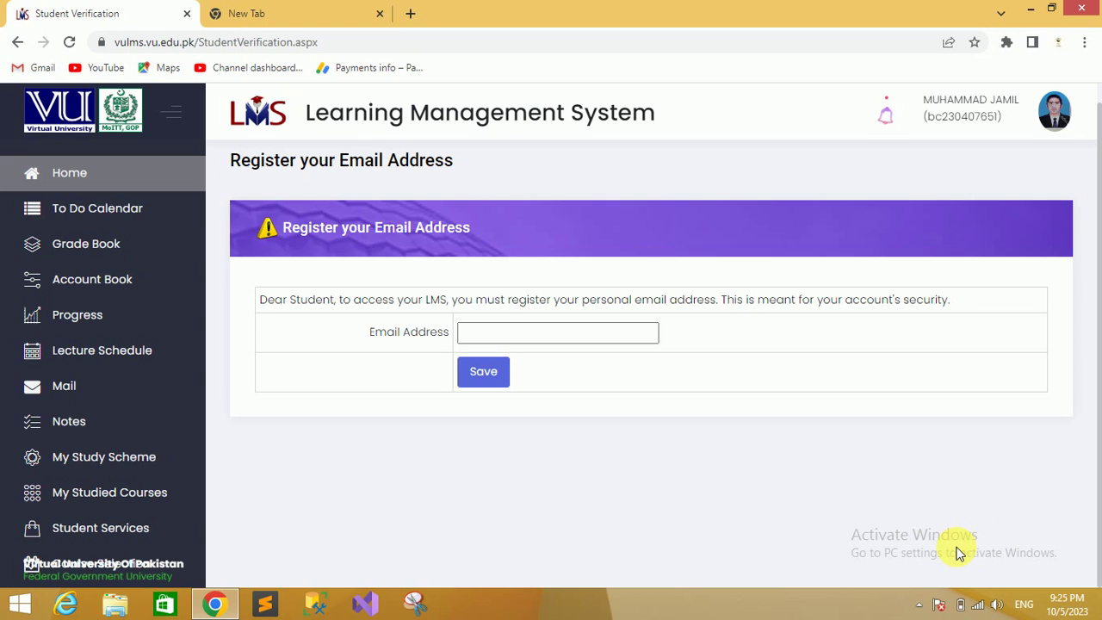
pyautogui.moveTo(1099, 483); pyautogui.dragTo(1100, 368)
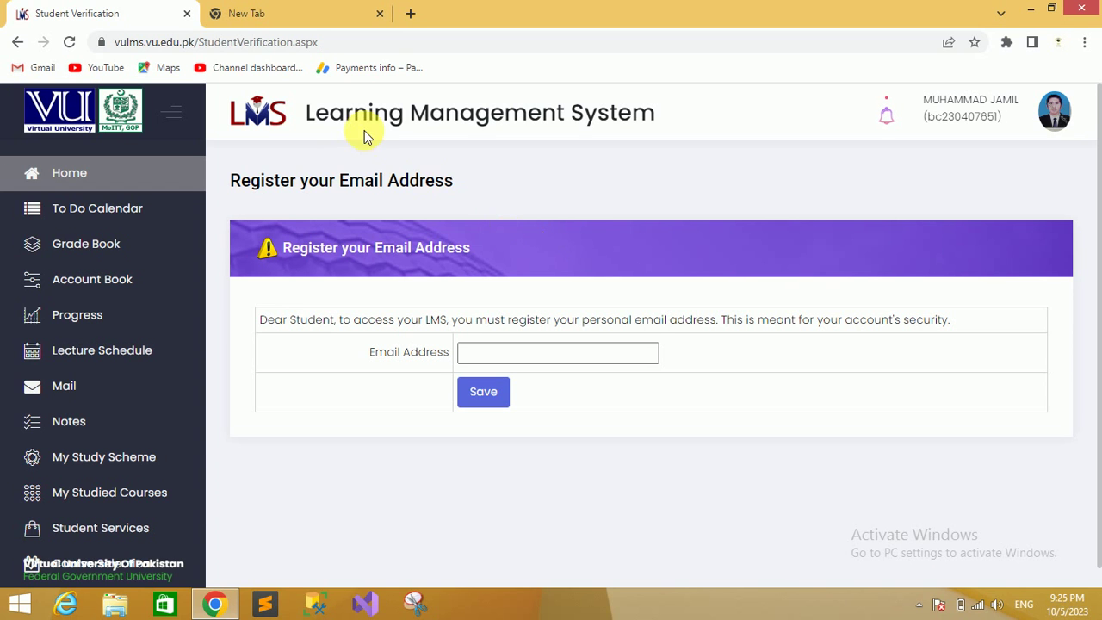
# On the student verification page, enter your personal Gmail address as the Email Address and save it
pyautogui.click(284, 14)
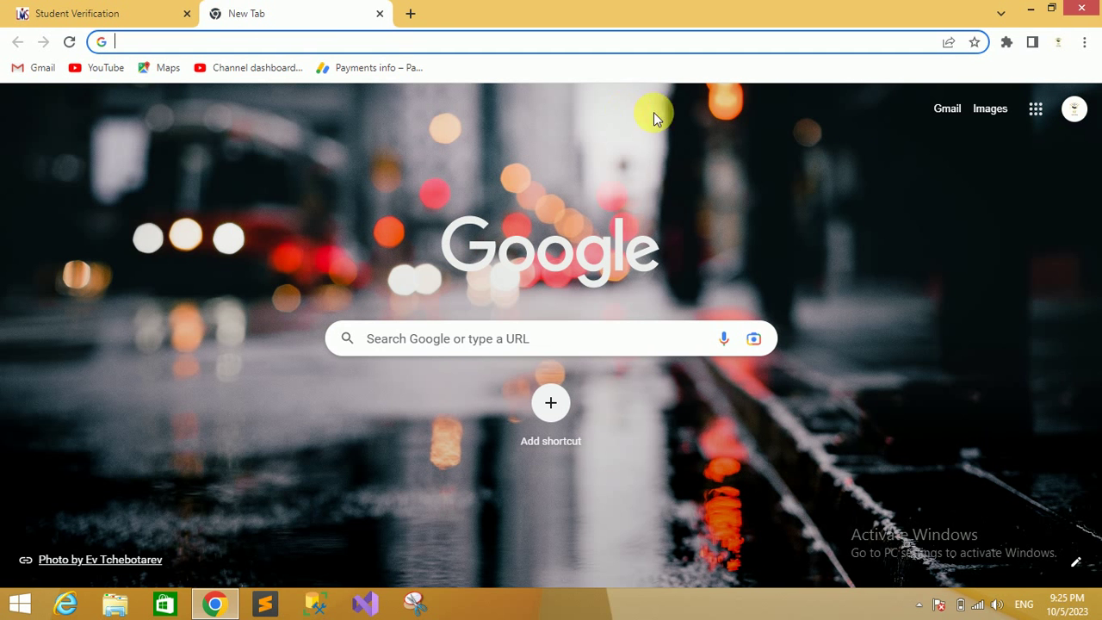
pyautogui.click(118, 11)
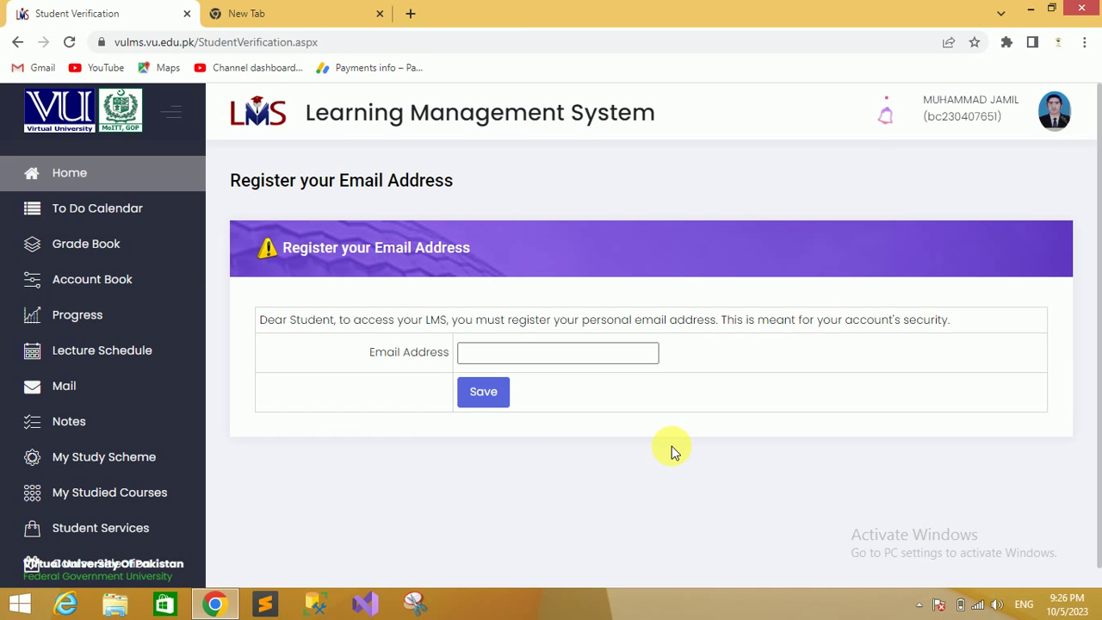
pyautogui.click(500, 355)
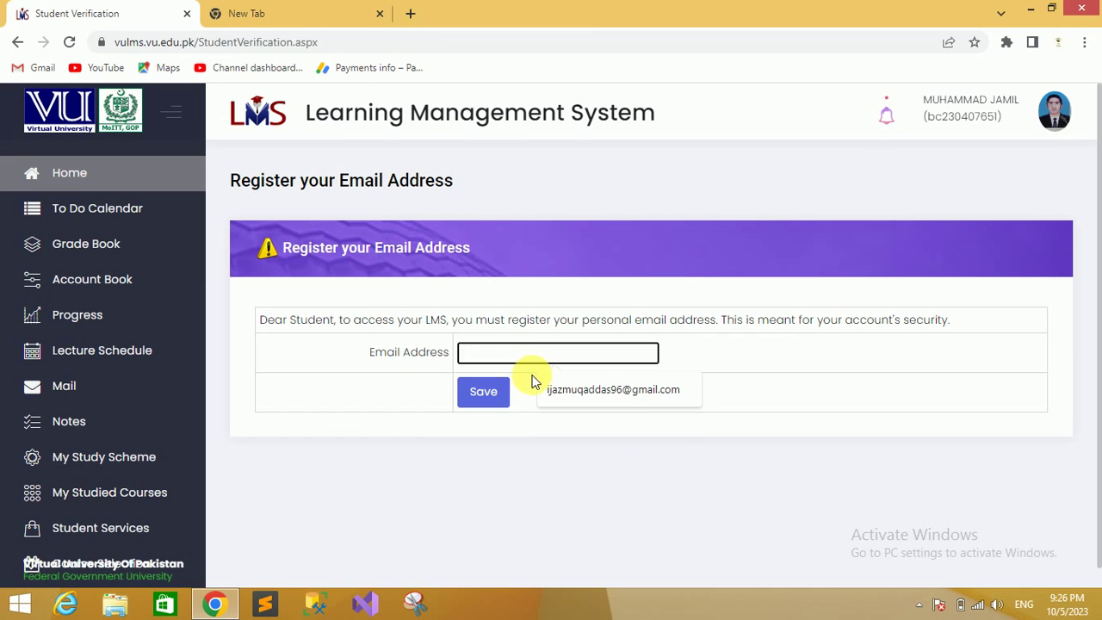
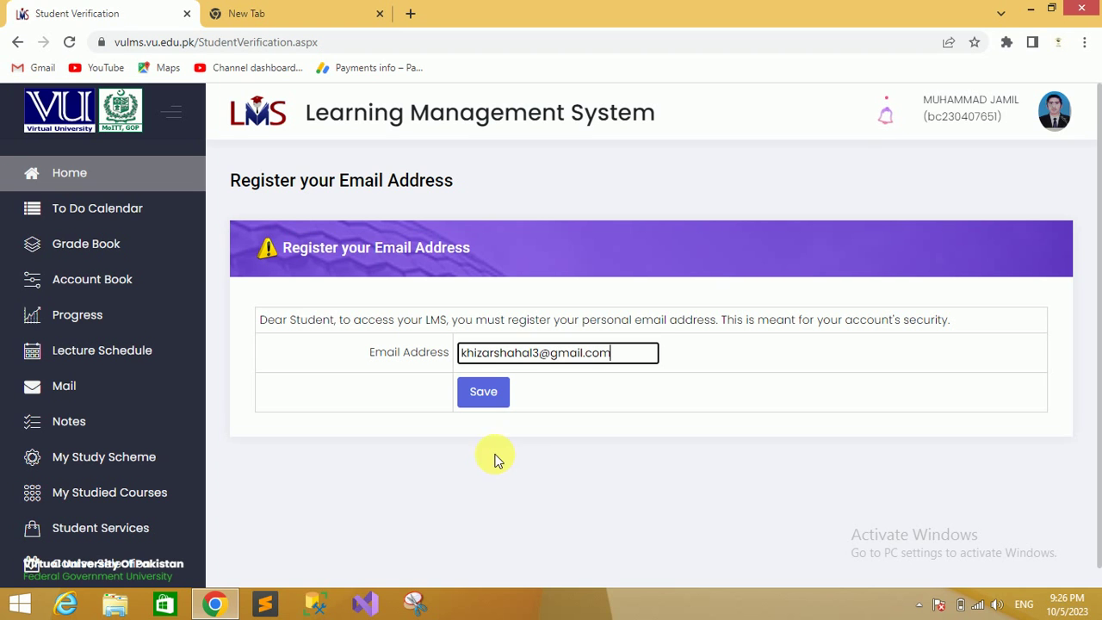
pyautogui.click(490, 393)
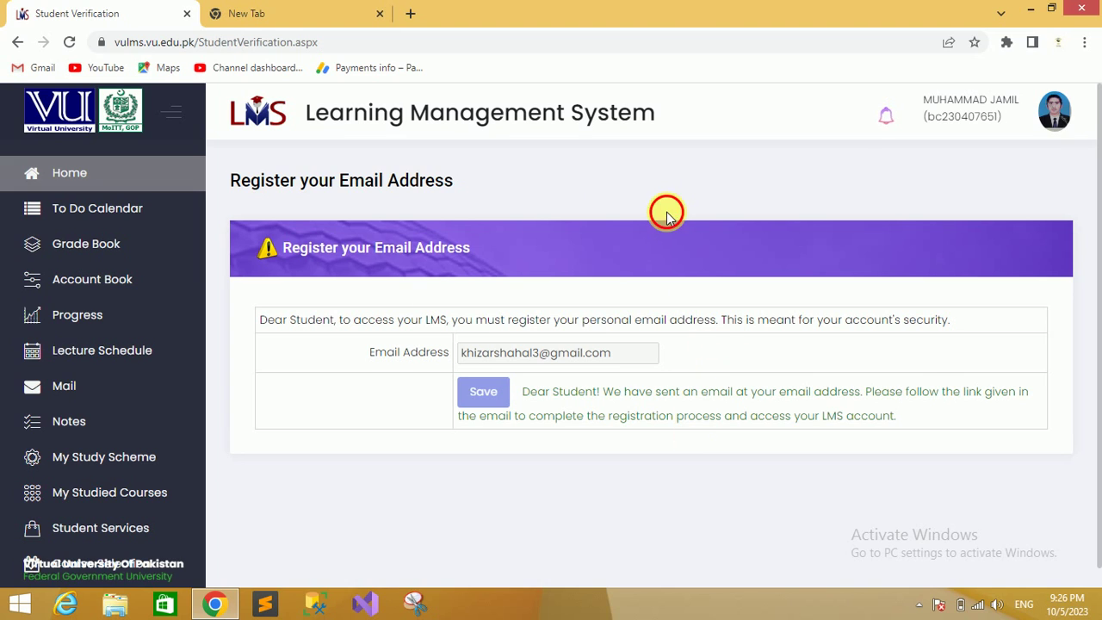
# Open Gmail in the new tab, open the 'VULMS: Register your Email Address' message, and follow its verification link
pyautogui.click(283, 10)
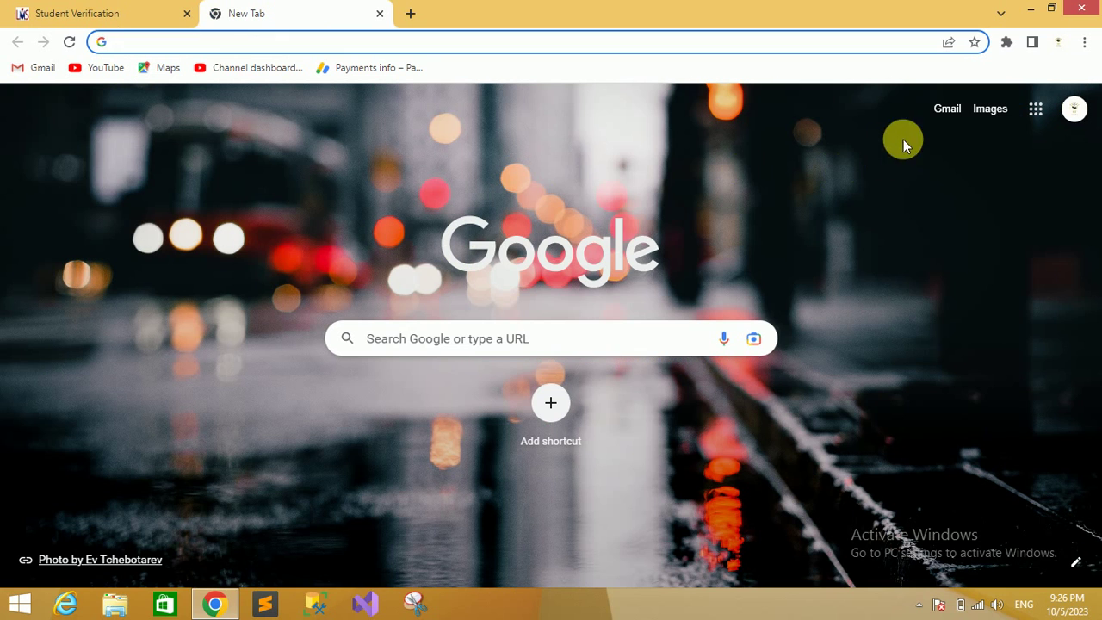
pyautogui.click(948, 110)
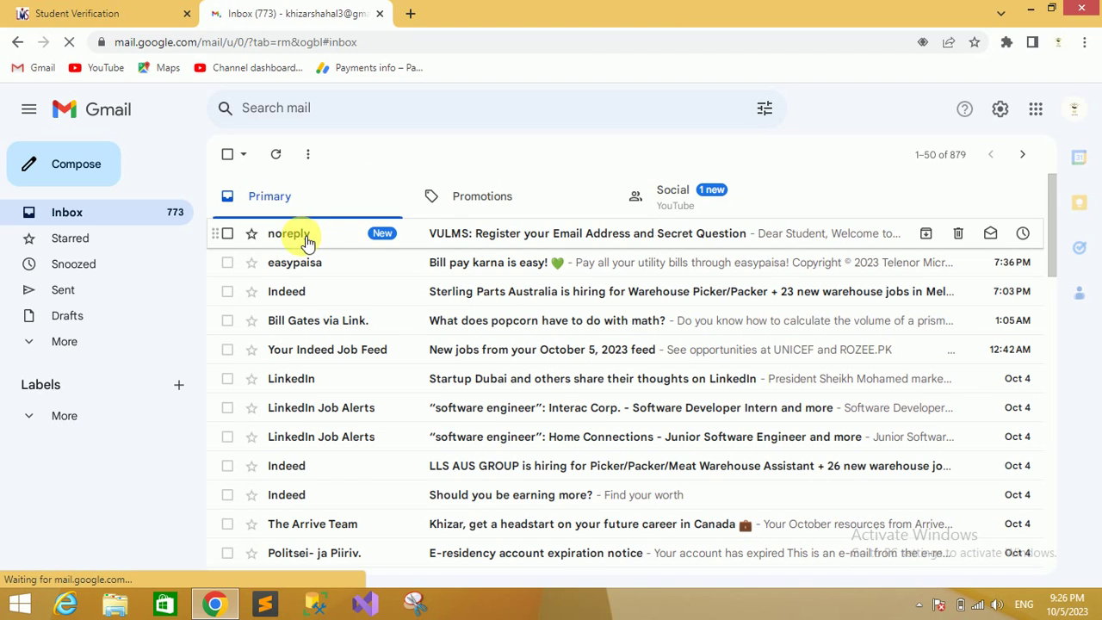
pyautogui.click(138, 15)
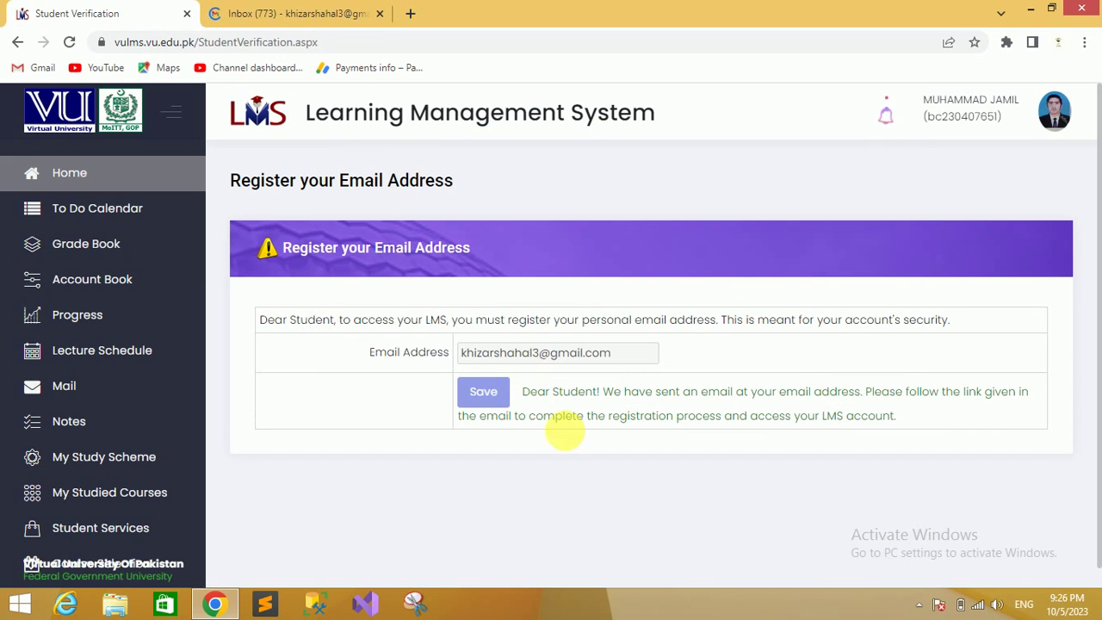
pyautogui.click(336, 14)
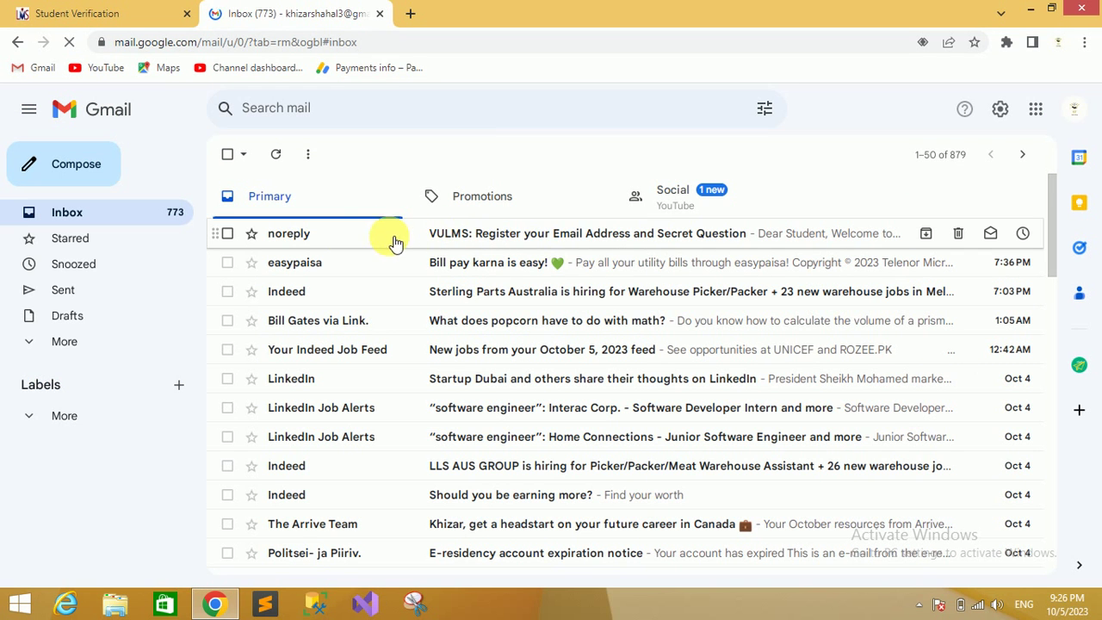
pyautogui.click(501, 233)
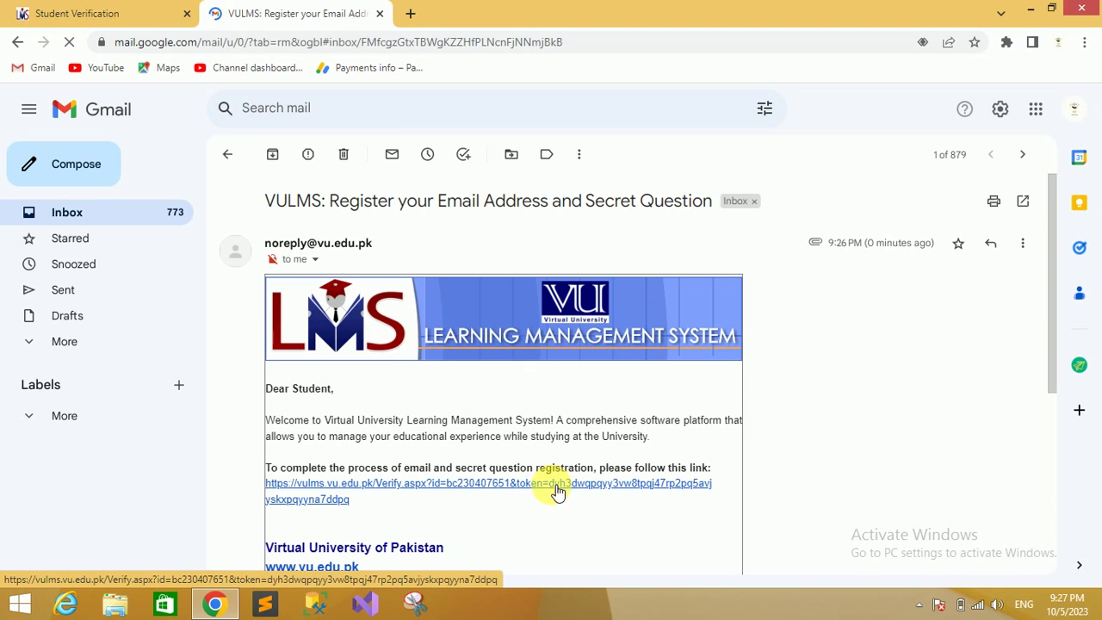
pyautogui.click(516, 487)
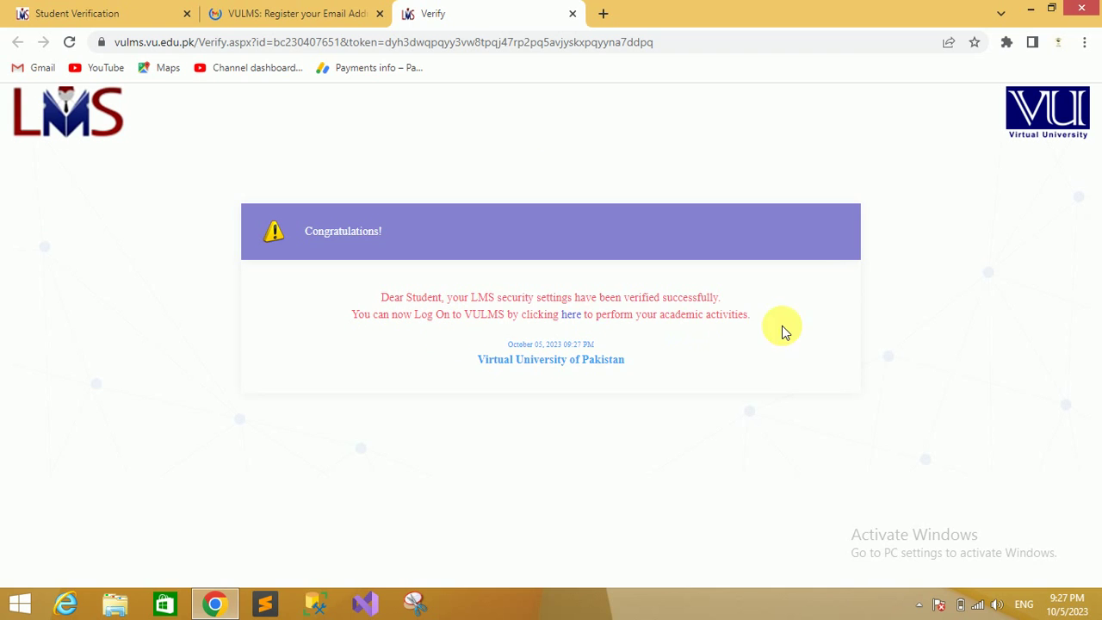
# Close the Verify and Gmail tabs and go to LMS Home, which shows Session Expired
pyautogui.click(573, 15)
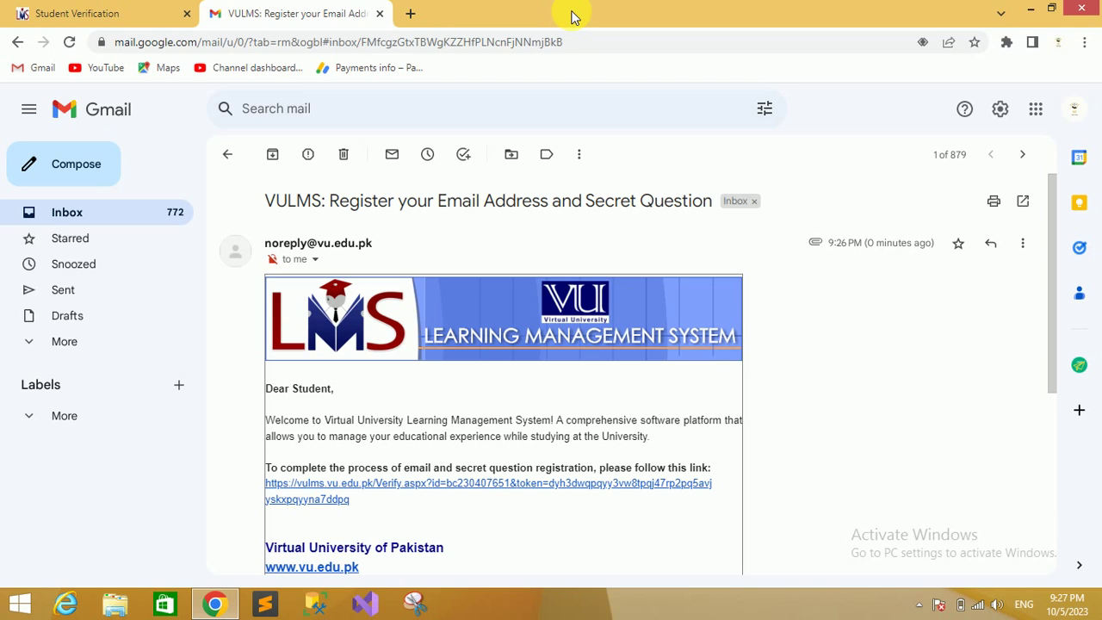
pyautogui.click(380, 14)
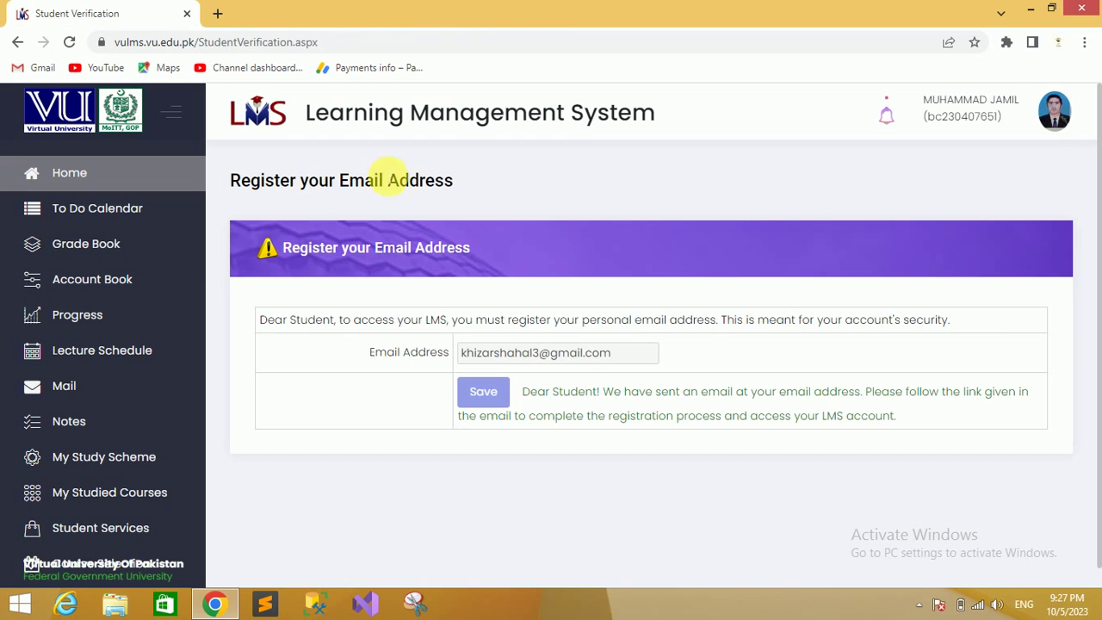
pyautogui.click(138, 180)
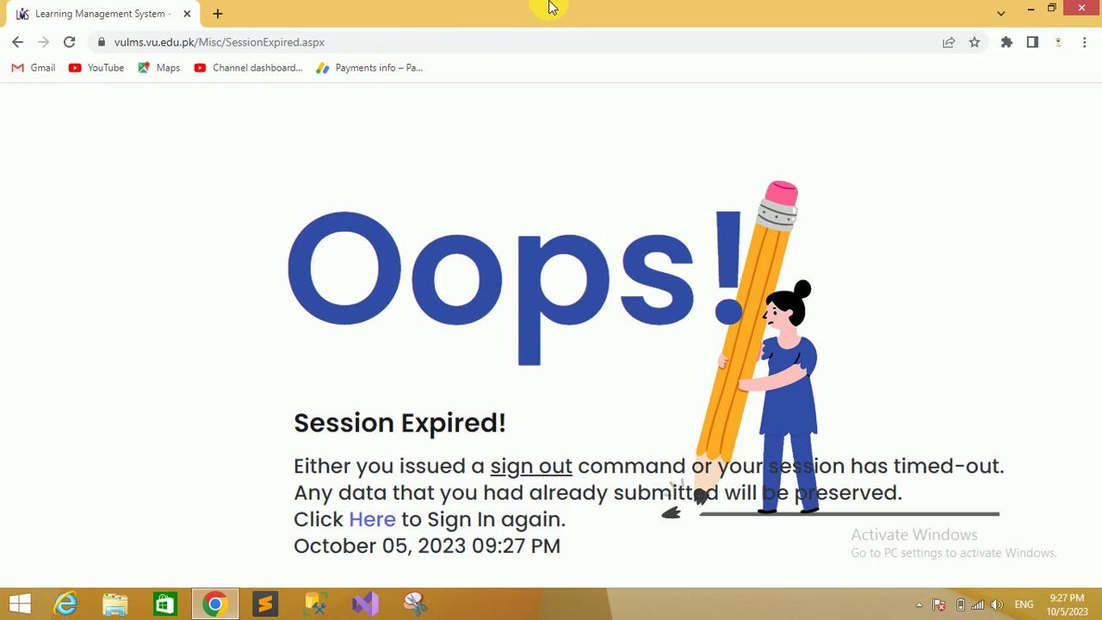
# Sign in again via the Here link with the saved Student ID and your password
pyautogui.click(371, 529)
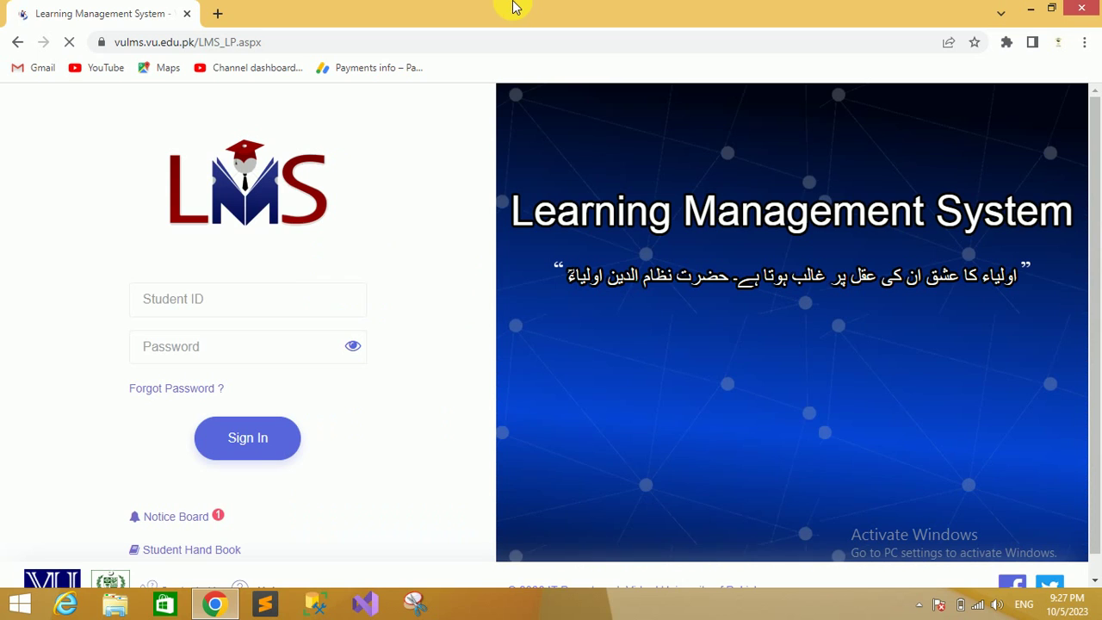
pyautogui.click(239, 305)
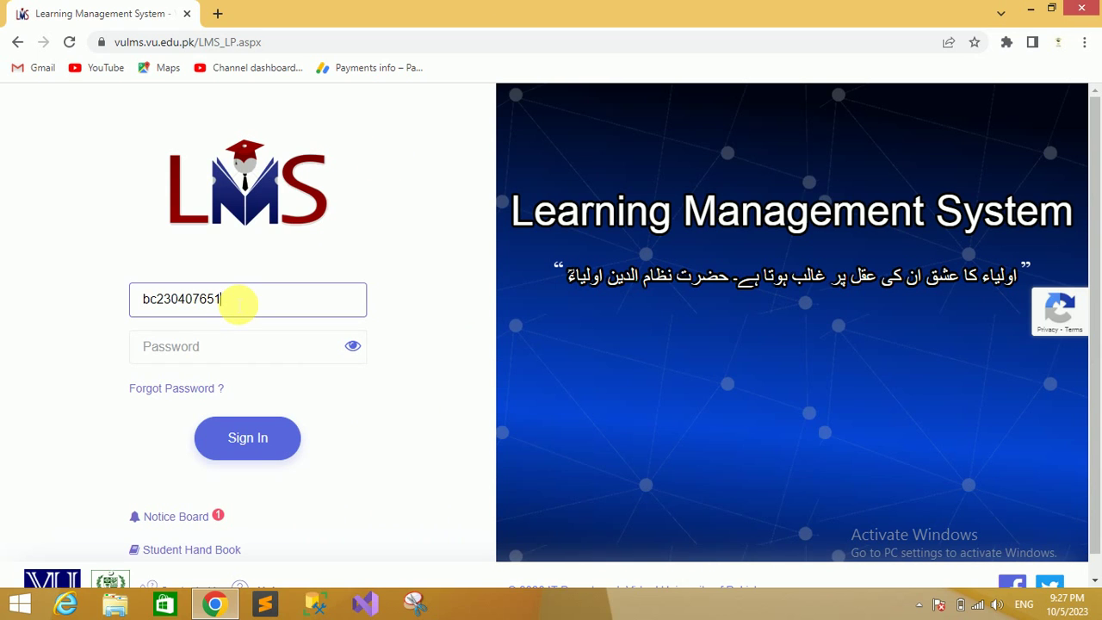
pyautogui.click(194, 347)
pyautogui.write('•')
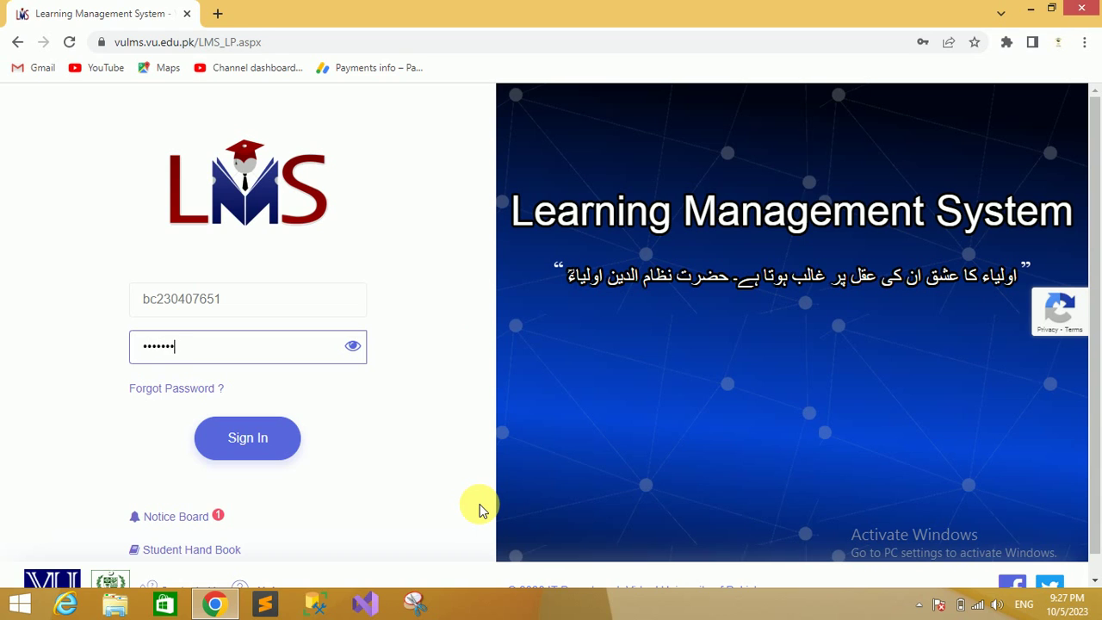
pyautogui.press('Return')
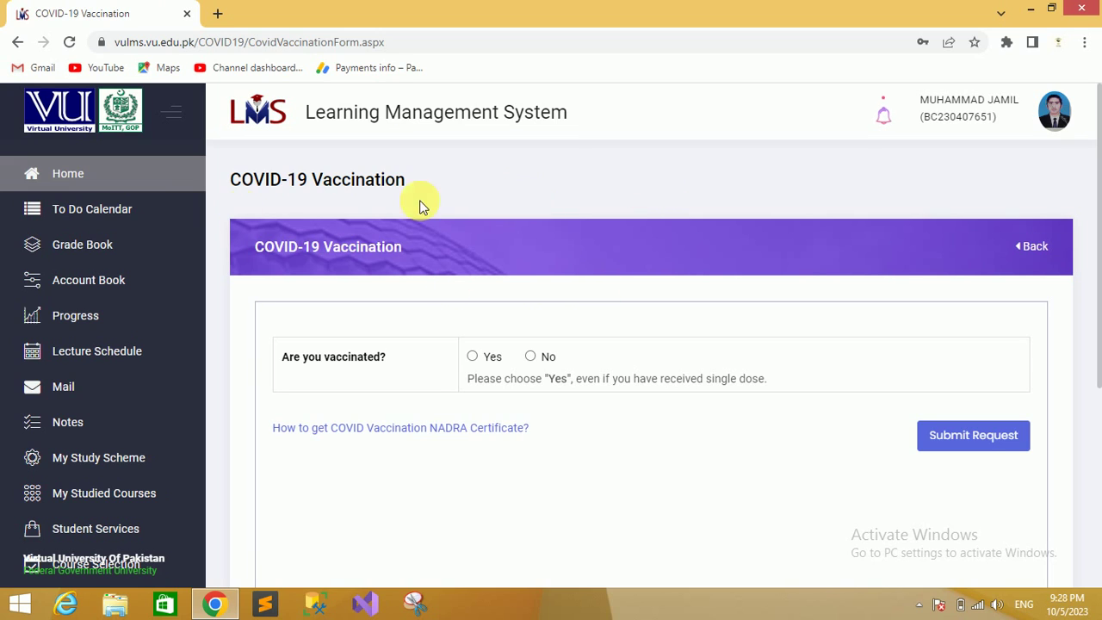
pyautogui.click(82, 173)
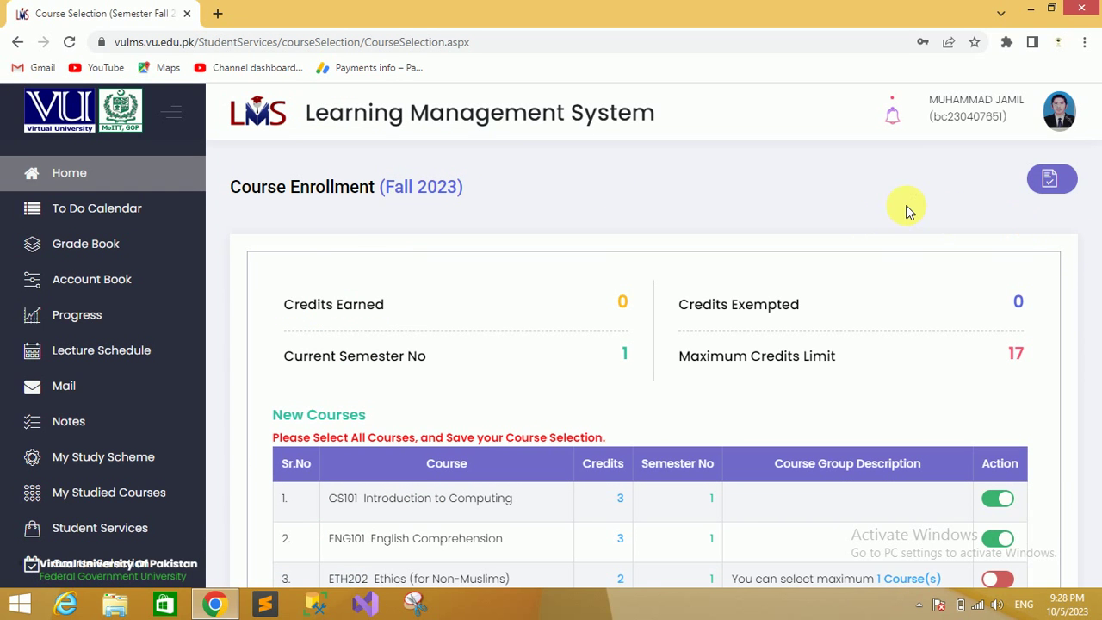
pyautogui.moveTo(1092, 225); pyautogui.dragTo(1098, 319)
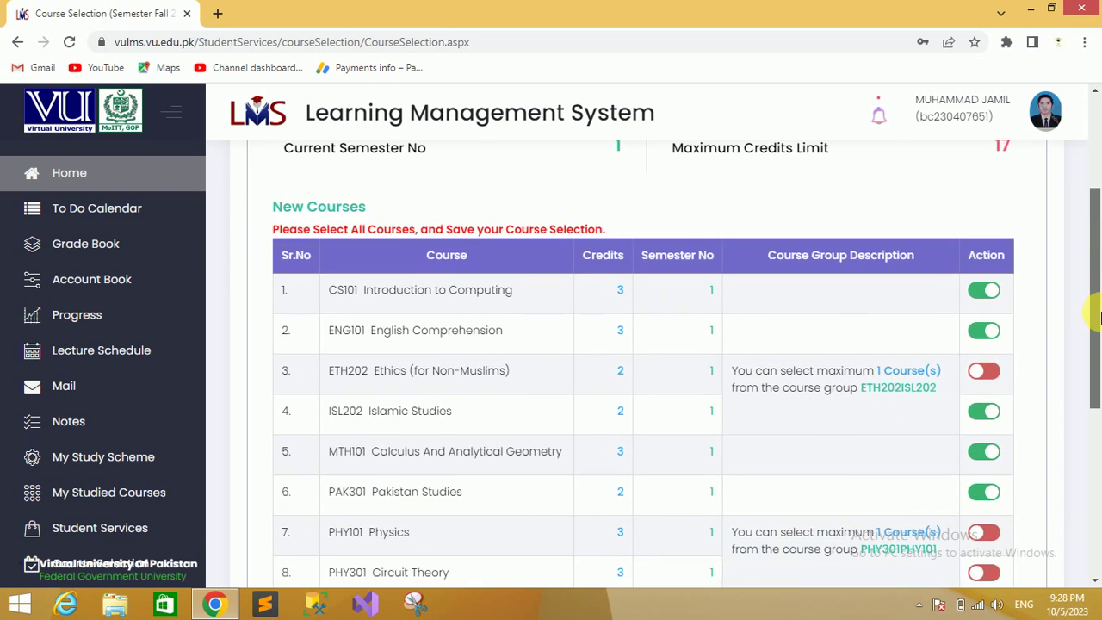
pyautogui.scroll(3, 1099, 319)
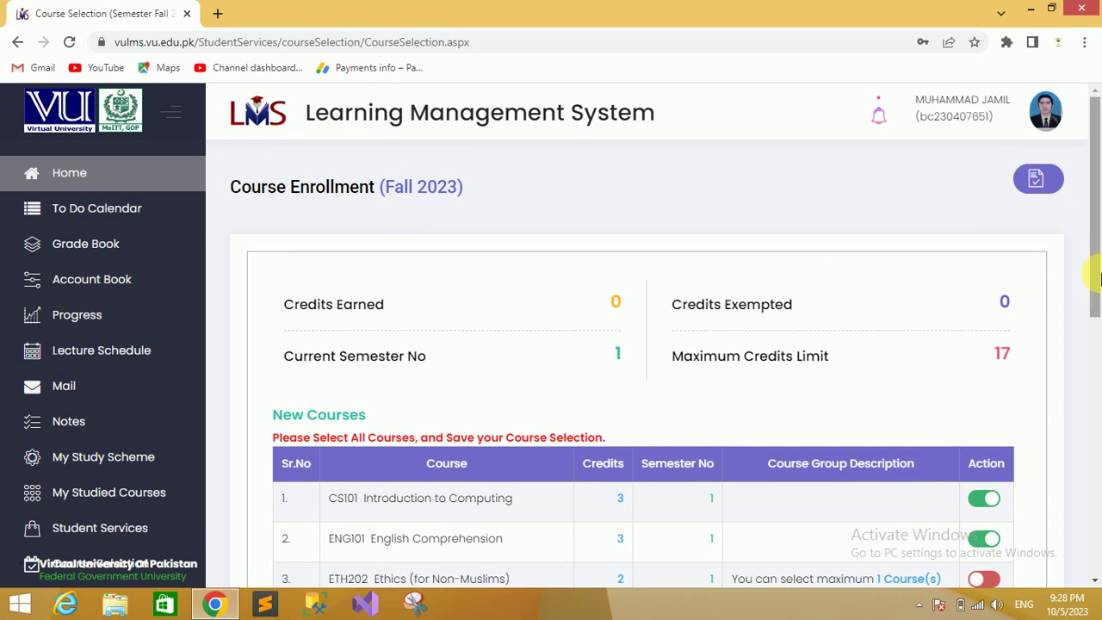
pyautogui.moveTo(1099, 277); pyautogui.dragTo(1098, 353)
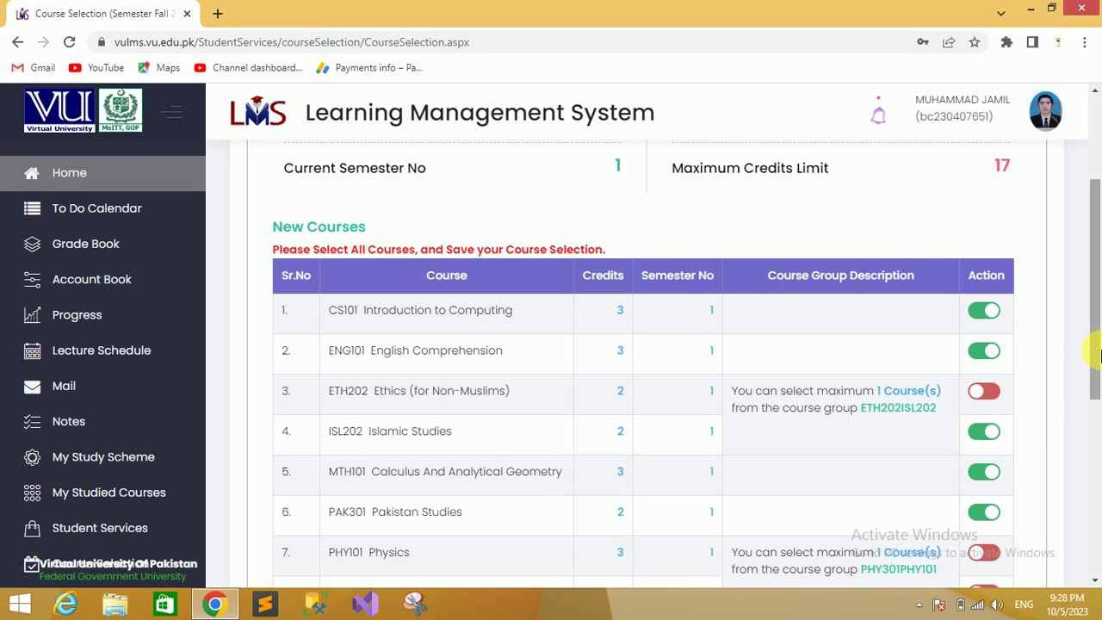
pyautogui.scroll(-1, 1098, 353)
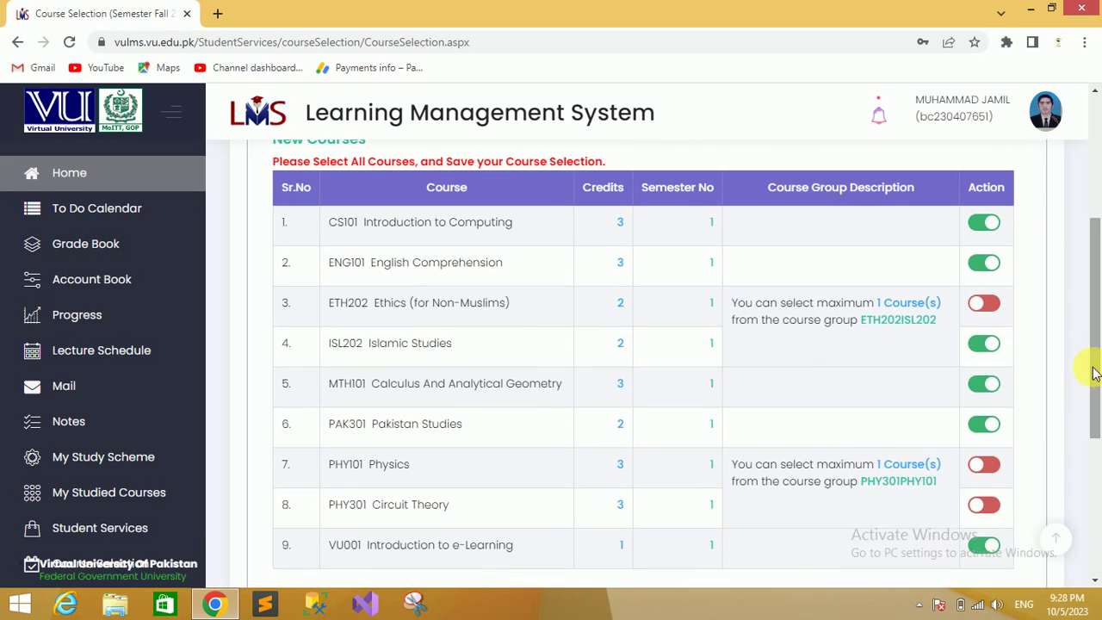
pyautogui.click(992, 226)
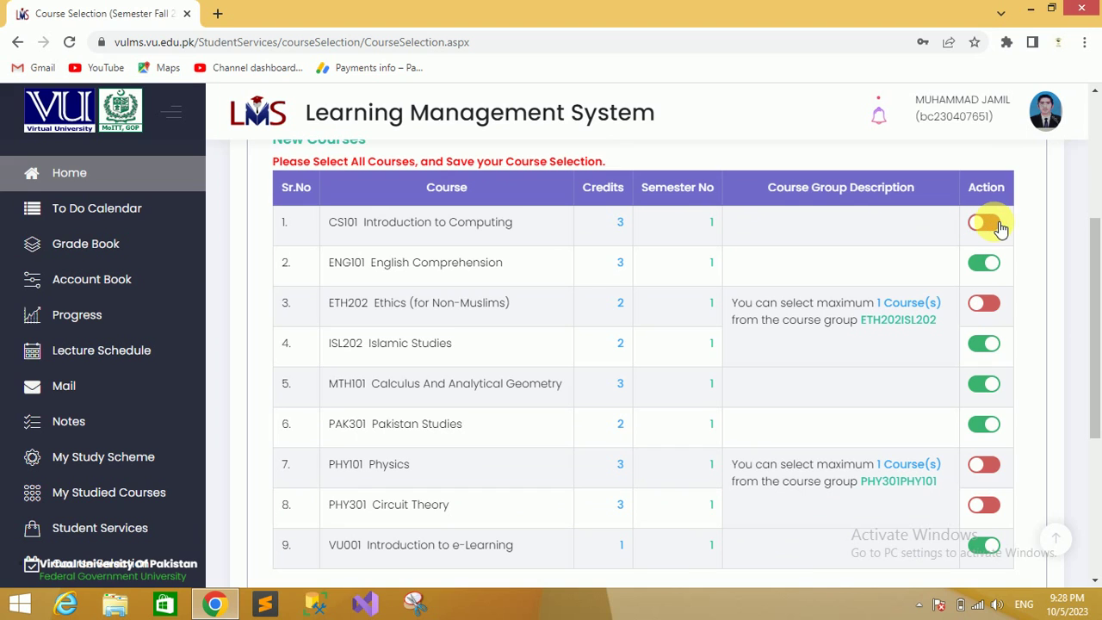
pyautogui.click(986, 224)
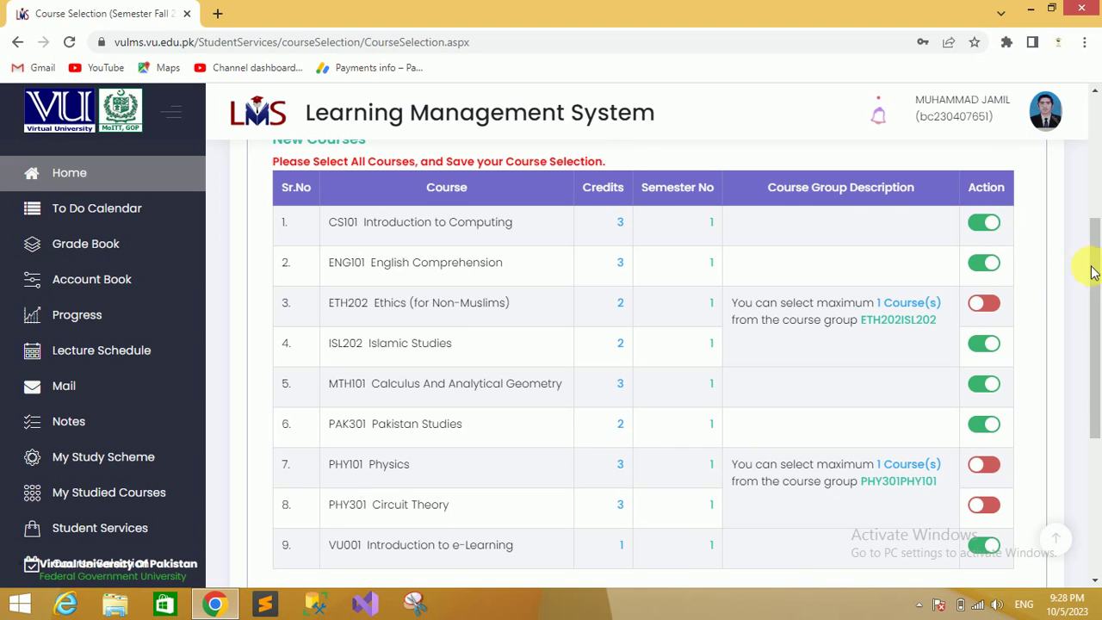
pyautogui.scroll(2, 1008, 226)
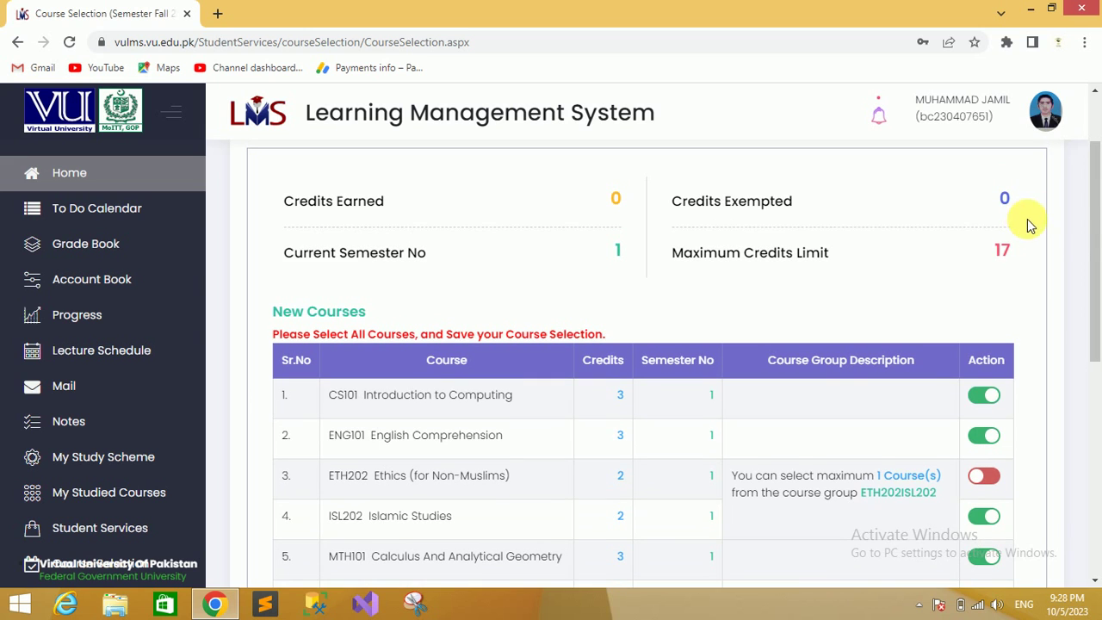
pyautogui.scroll(-2, 1031, 226)
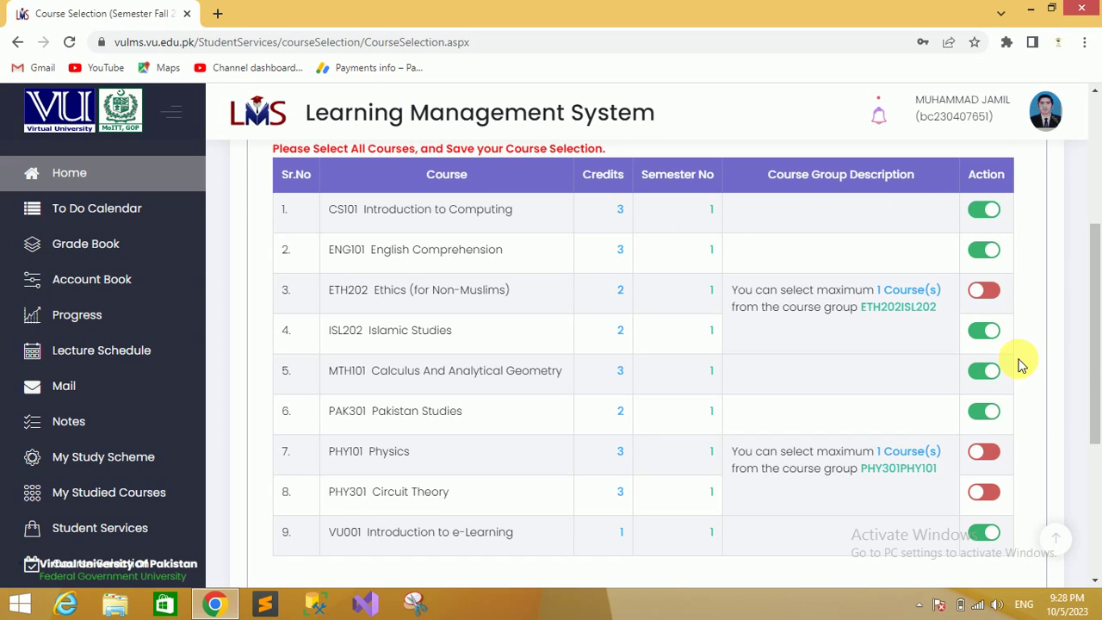
pyautogui.scroll(-1, 1096, 405)
pyautogui.moveTo(1096, 404)
pyautogui.mouseDown()
pyautogui.moveTo(1096, 451)
pyautogui.moveTo(1094, 320)
pyautogui.moveTo(1098, 385)
pyautogui.mouseUp()
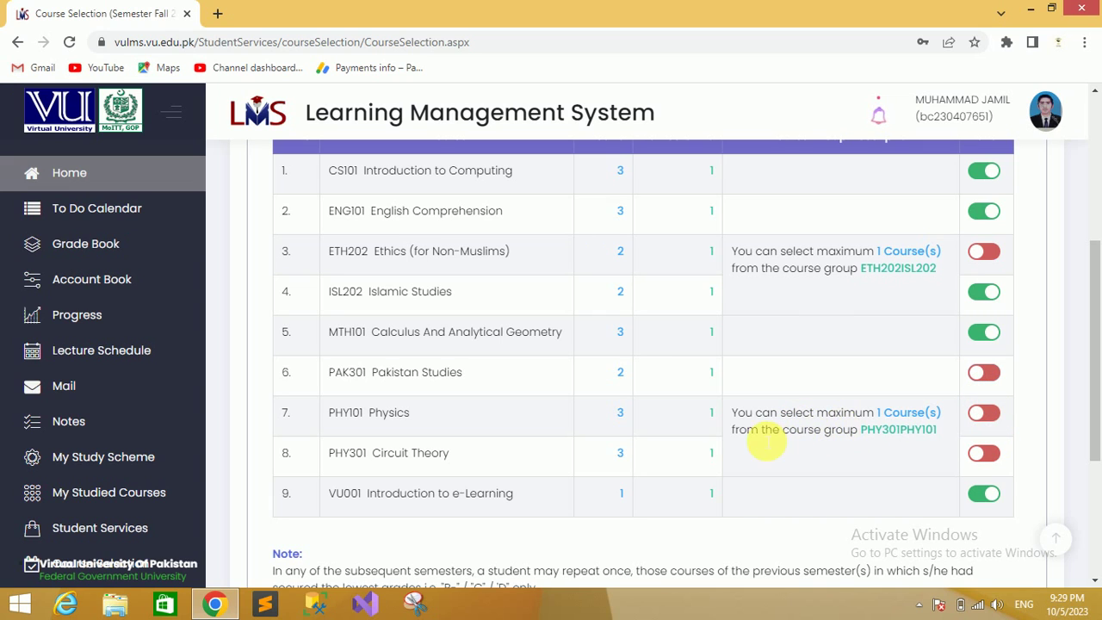
pyautogui.moveTo(343, 413); pyautogui.dragTo(422, 459)
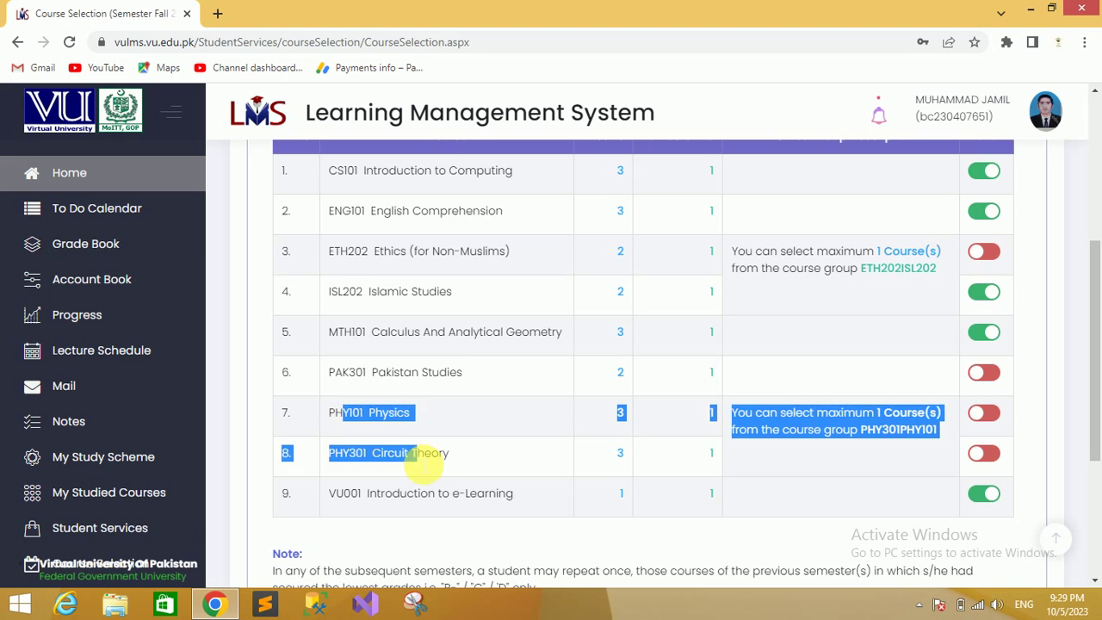
pyautogui.click(832, 414)
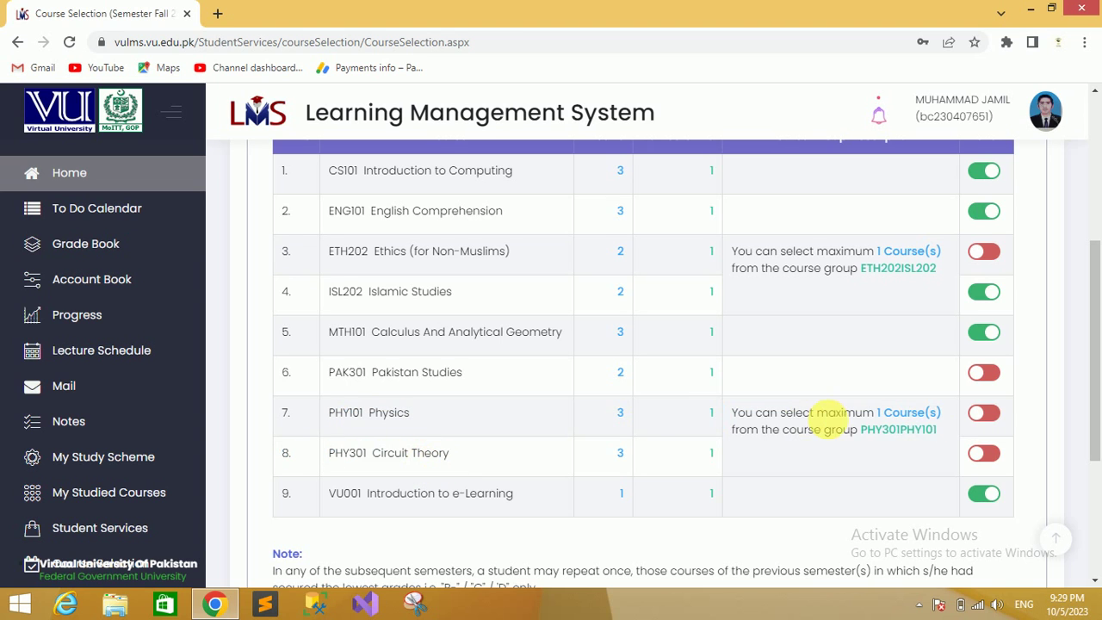
pyautogui.click(997, 382)
pyautogui.moveTo(1096, 379)
pyautogui.mouseDown()
pyautogui.moveTo(1096, 341)
pyautogui.moveTo(1098, 362)
pyautogui.mouseUp()
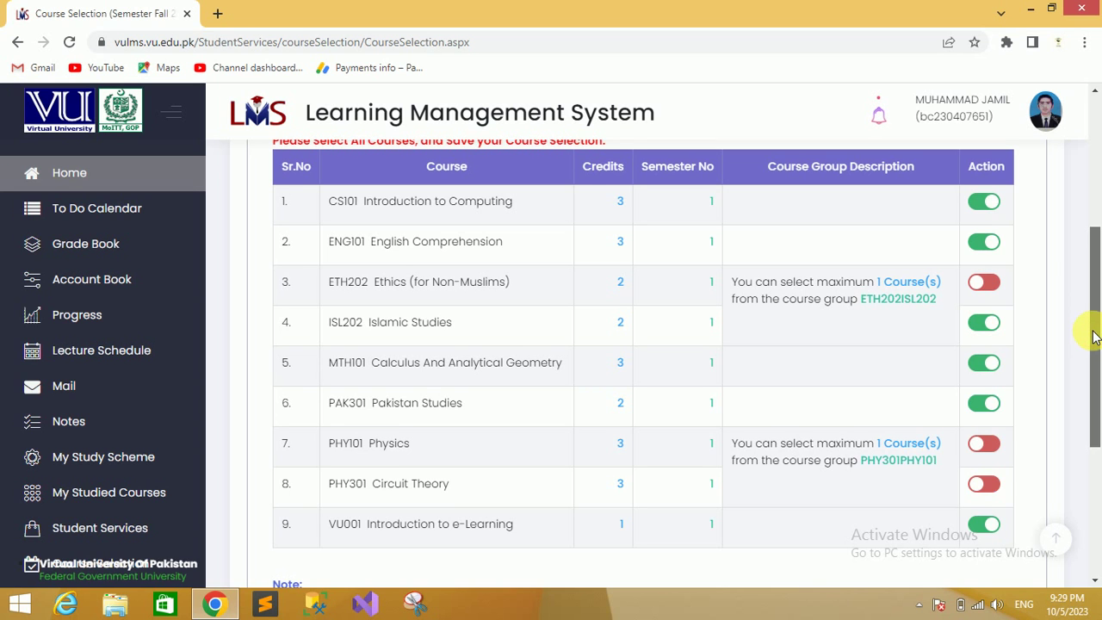
pyautogui.moveTo(1098, 362); pyautogui.dragTo(1094, 517)
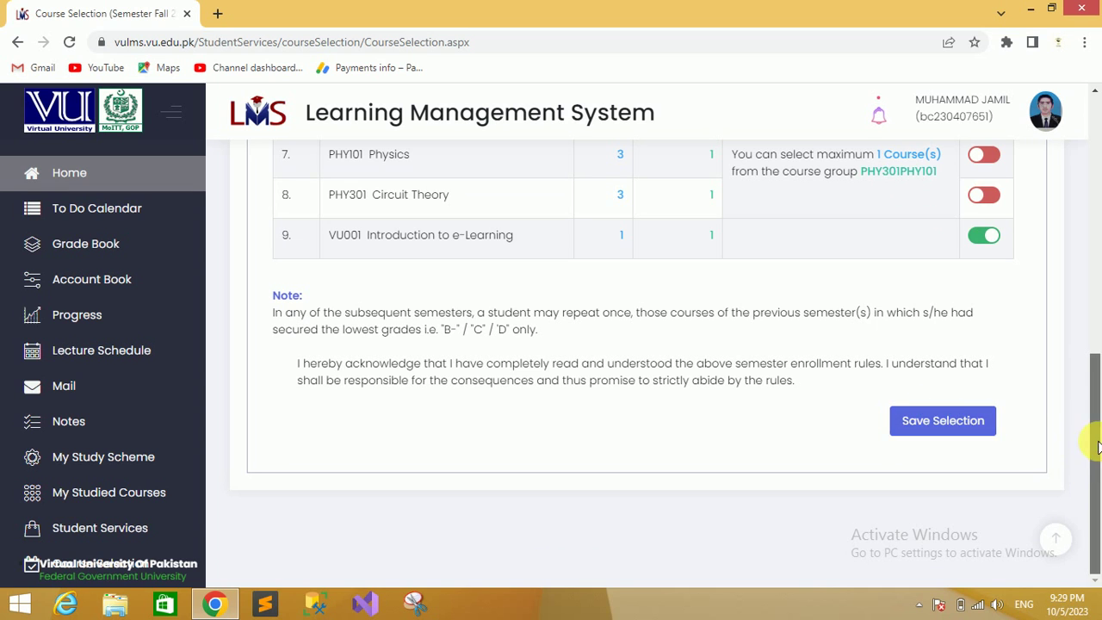
pyautogui.moveTo(1094, 438); pyautogui.dragTo(1094, 319)
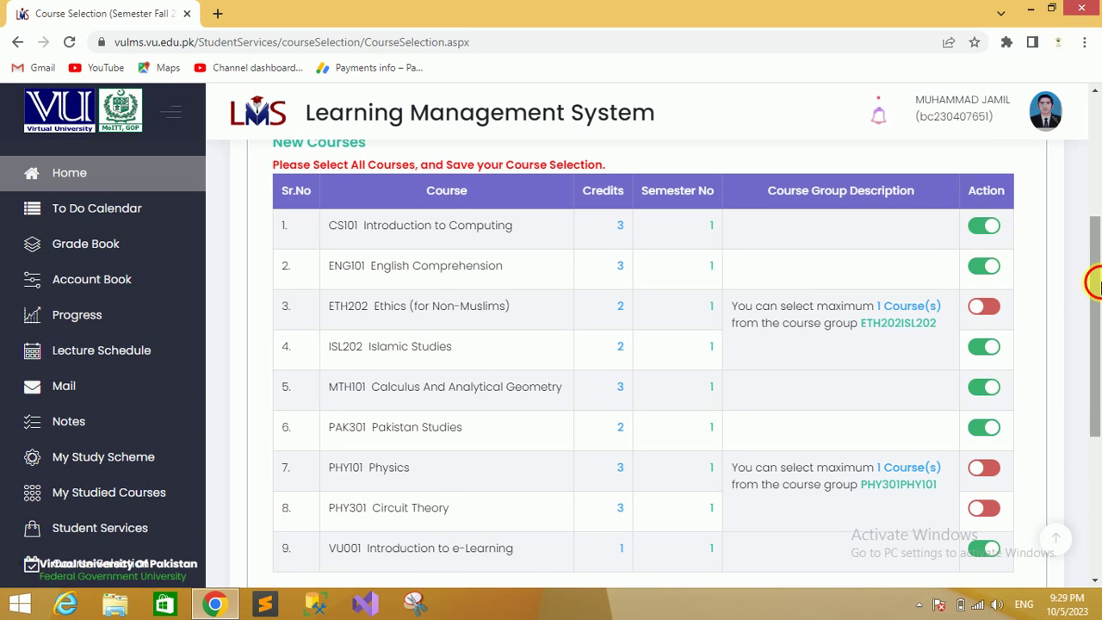
pyautogui.moveTo(1094, 320); pyautogui.dragTo(1094, 453)
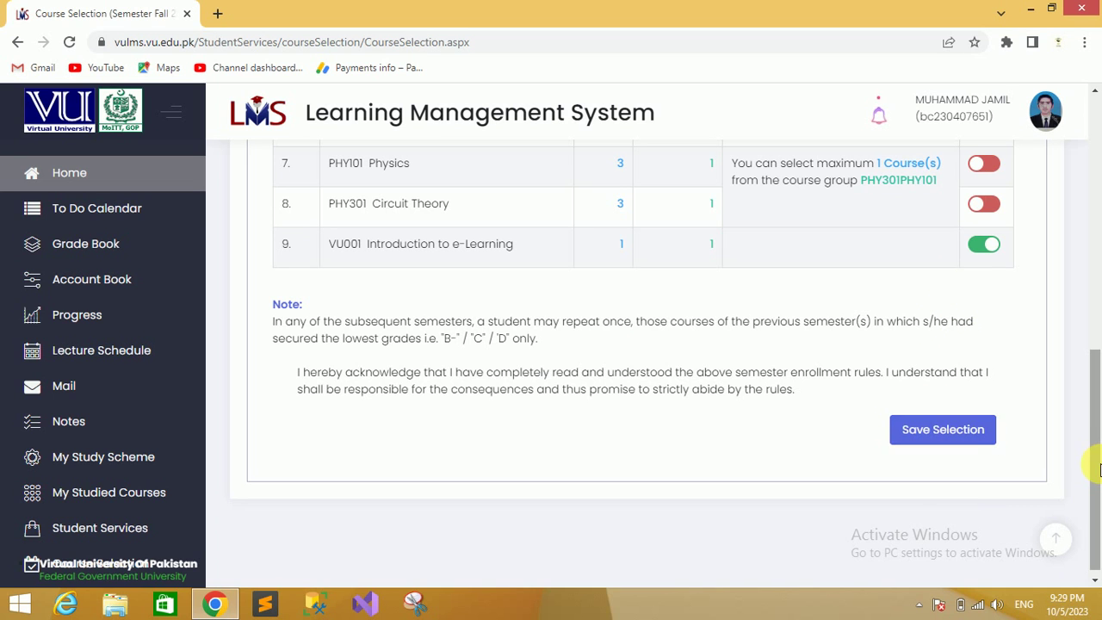
pyautogui.moveTo(1095, 470); pyautogui.dragTo(1094, 219)
pyautogui.moveTo(736, 319); pyautogui.dragTo(1004, 315)
pyautogui.click(1034, 316)
pyautogui.moveTo(1095, 276); pyautogui.dragTo(1099, 371)
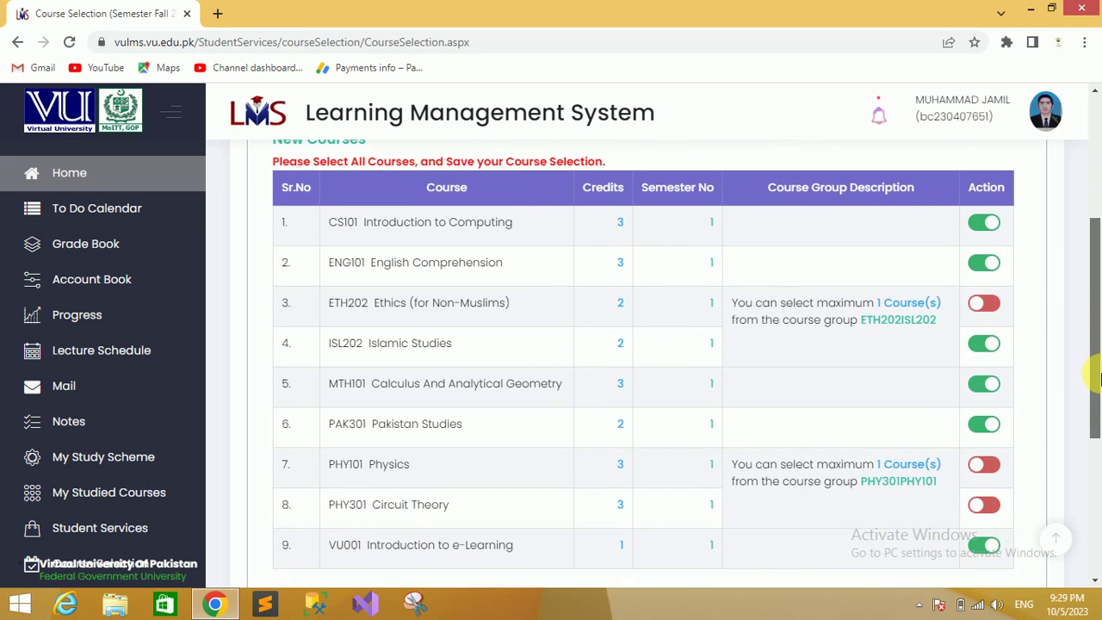
pyautogui.moveTo(1095, 321); pyautogui.dragTo(1093, 292)
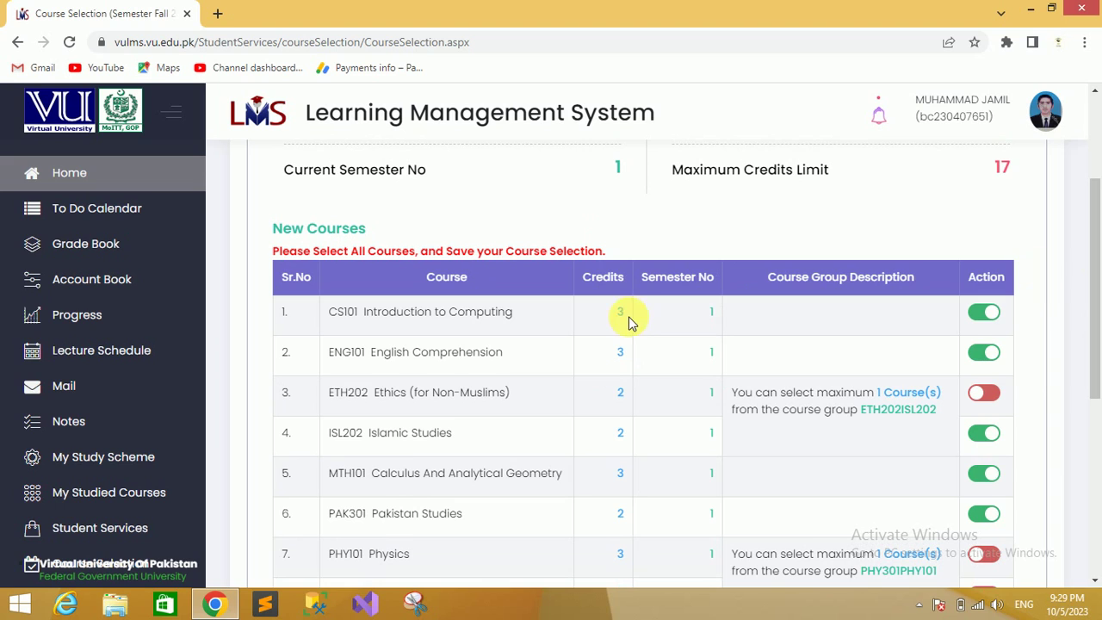
pyautogui.moveTo(628, 313); pyautogui.dragTo(609, 312)
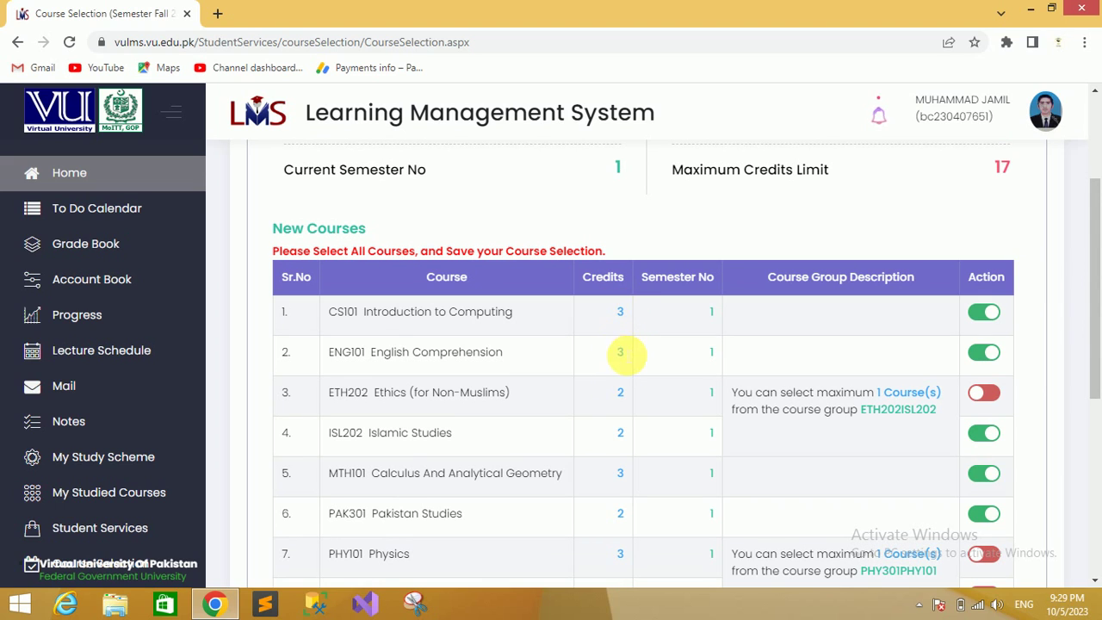
pyautogui.click(613, 395)
pyautogui.moveTo(613, 394); pyautogui.dragTo(634, 394)
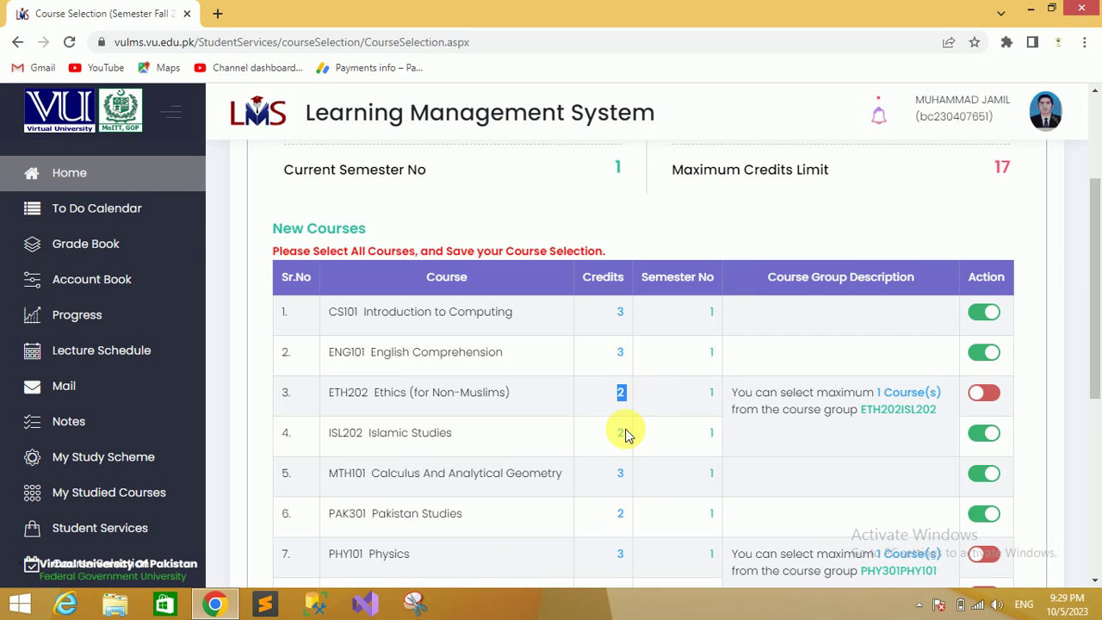
pyautogui.moveTo(1096, 274)
pyautogui.mouseDown()
pyautogui.moveTo(1098, 301)
pyautogui.moveTo(1098, 280)
pyautogui.mouseUp()
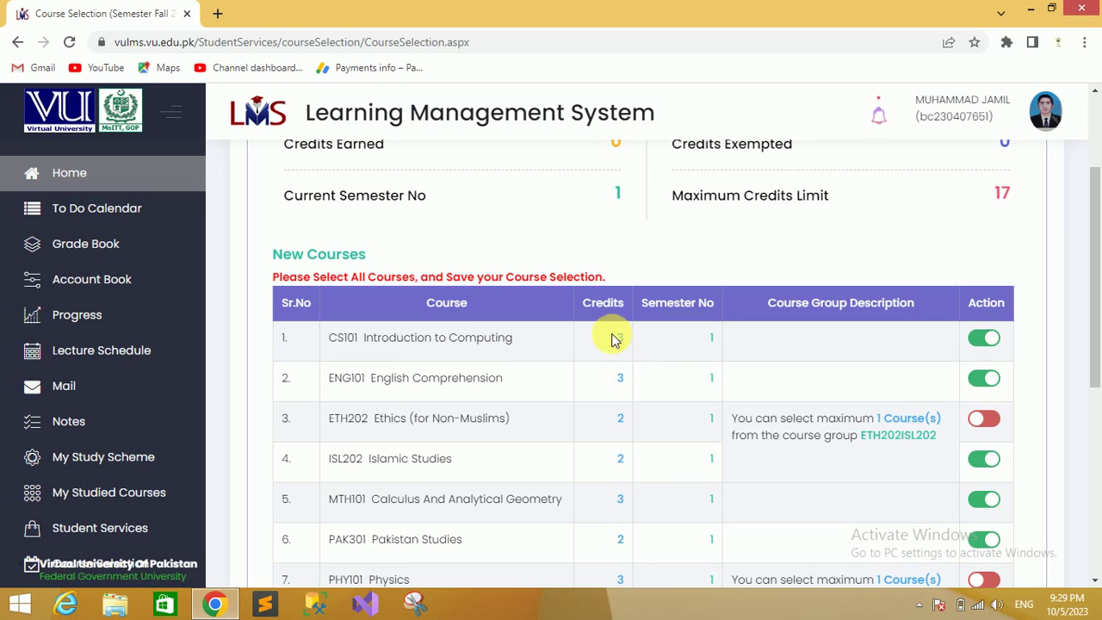
pyautogui.moveTo(612, 337); pyautogui.dragTo(638, 403)
pyautogui.click(638, 403)
pyautogui.moveTo(1093, 307); pyautogui.dragTo(1065, 266)
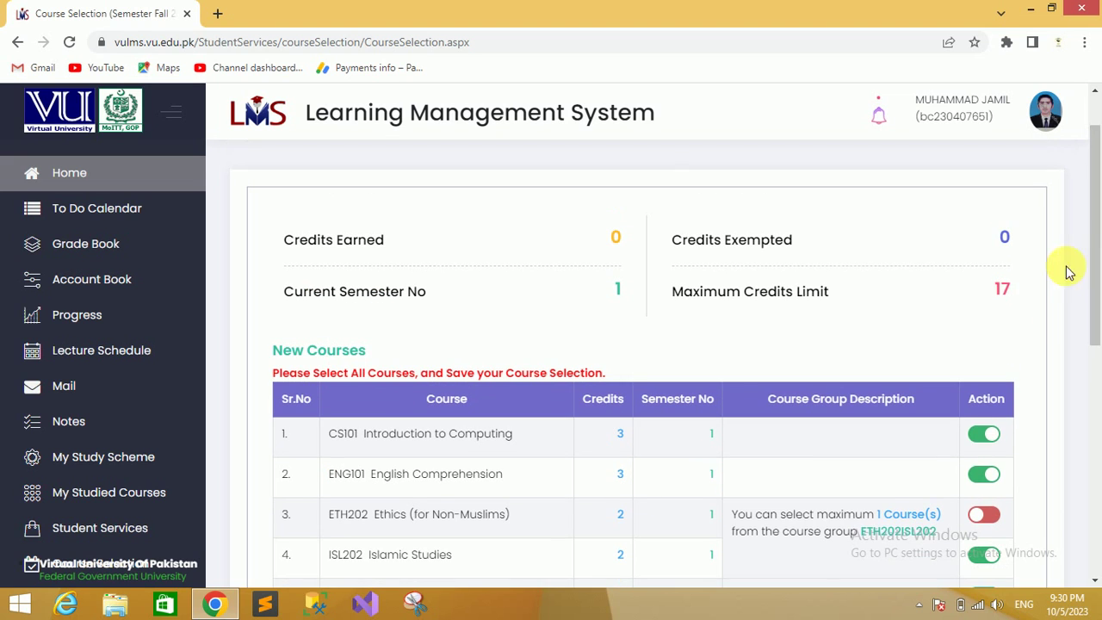
pyautogui.click(989, 293)
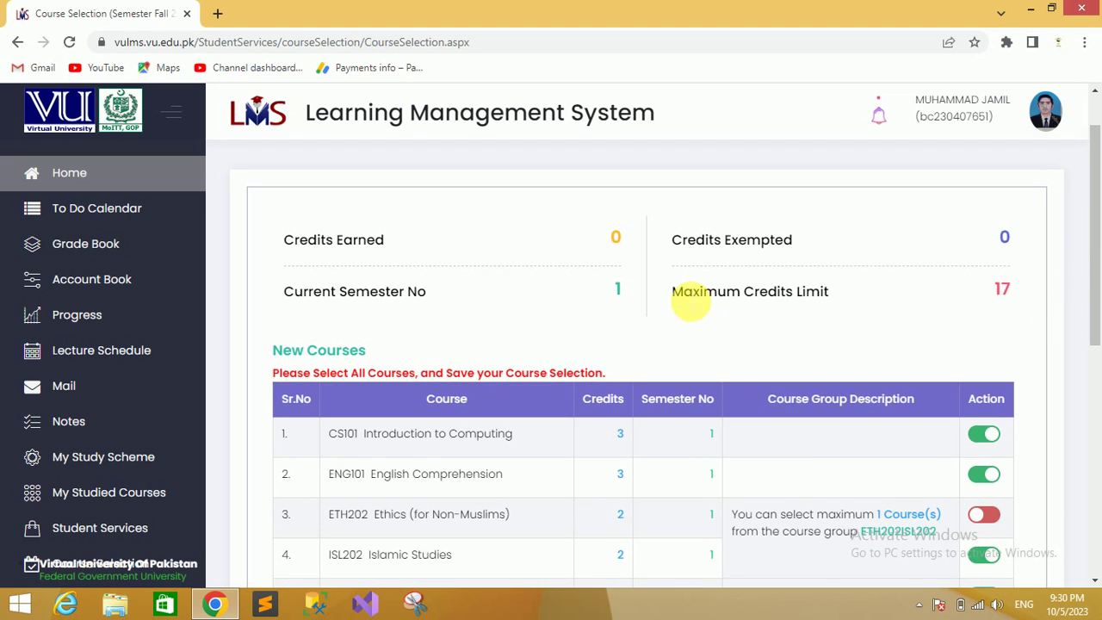
pyautogui.moveTo(674, 293); pyautogui.dragTo(832, 298)
pyautogui.click(837, 300)
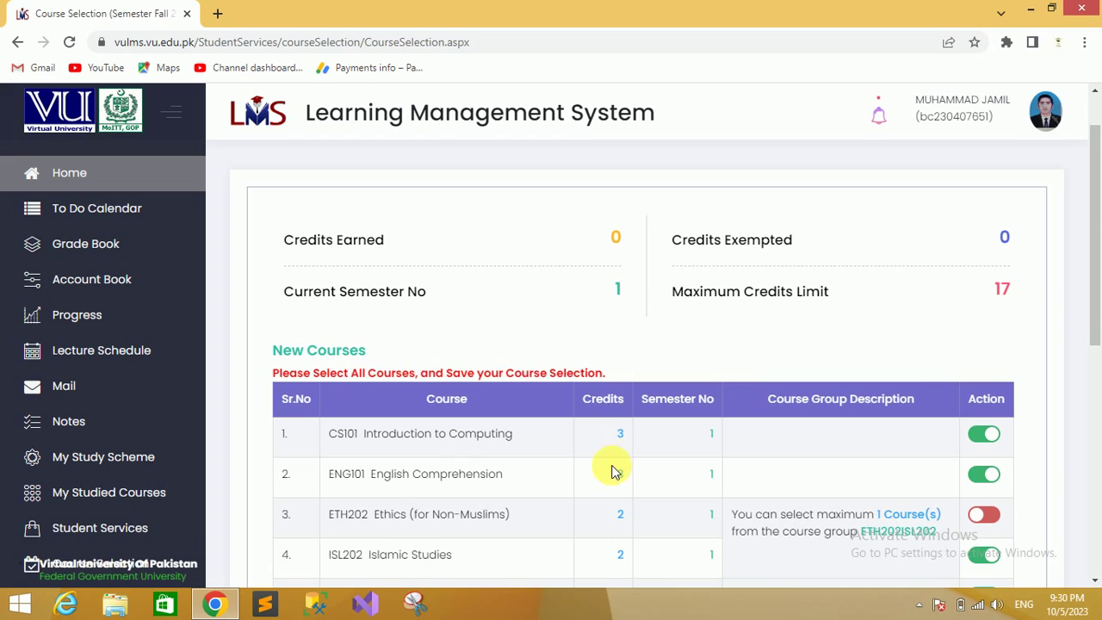
pyautogui.moveTo(614, 426); pyautogui.dragTo(621, 492)
pyautogui.click(621, 493)
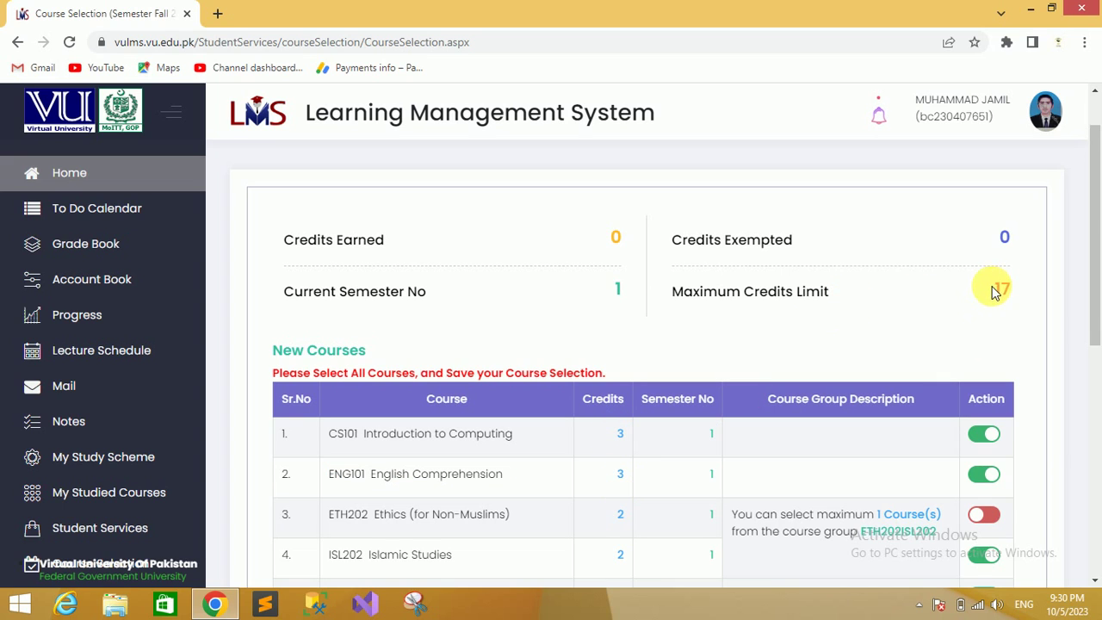
pyautogui.moveTo(992, 291); pyautogui.dragTo(1021, 293)
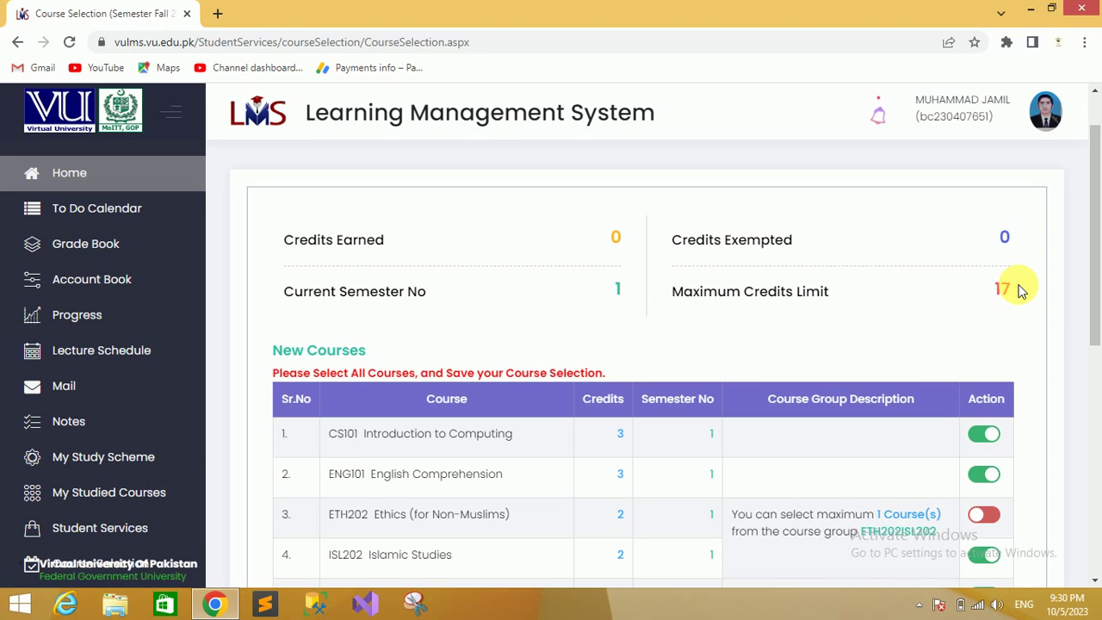
pyautogui.click(1016, 291)
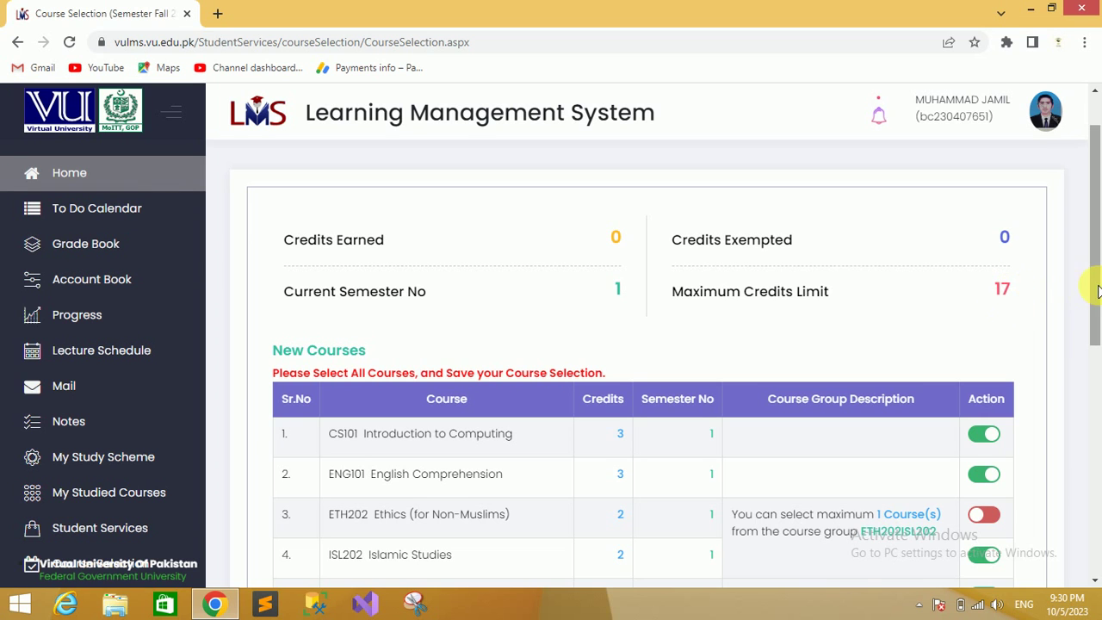
pyautogui.moveTo(1094, 285)
pyautogui.mouseDown()
pyautogui.moveTo(1099, 461)
pyautogui.moveTo(1094, 306)
pyautogui.mouseUp()
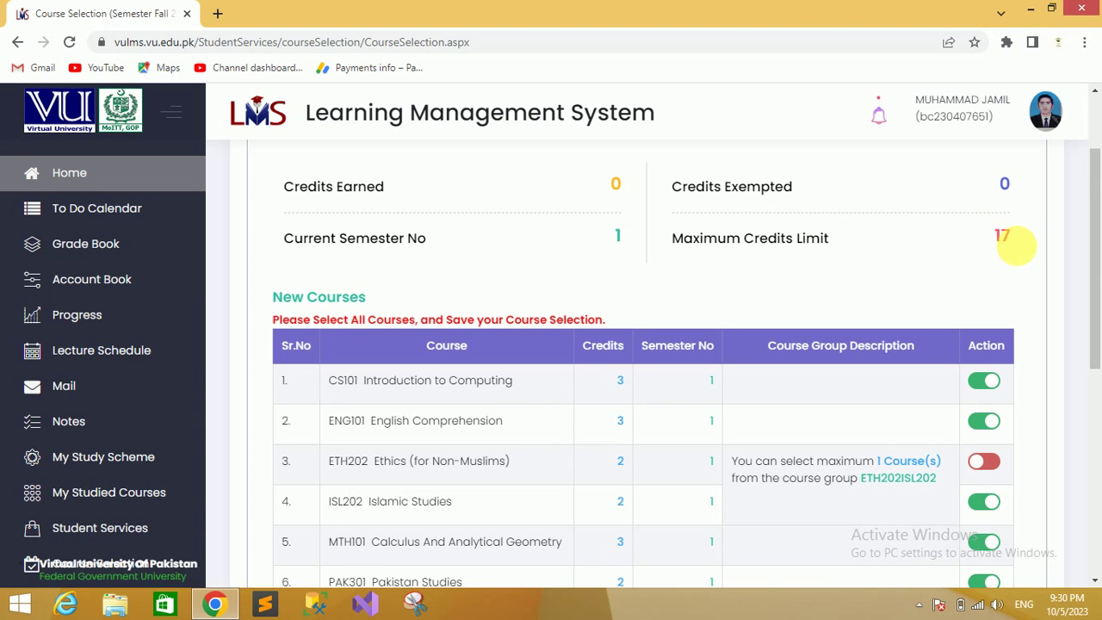
pyautogui.moveTo(1101, 268); pyautogui.dragTo(1098, 475)
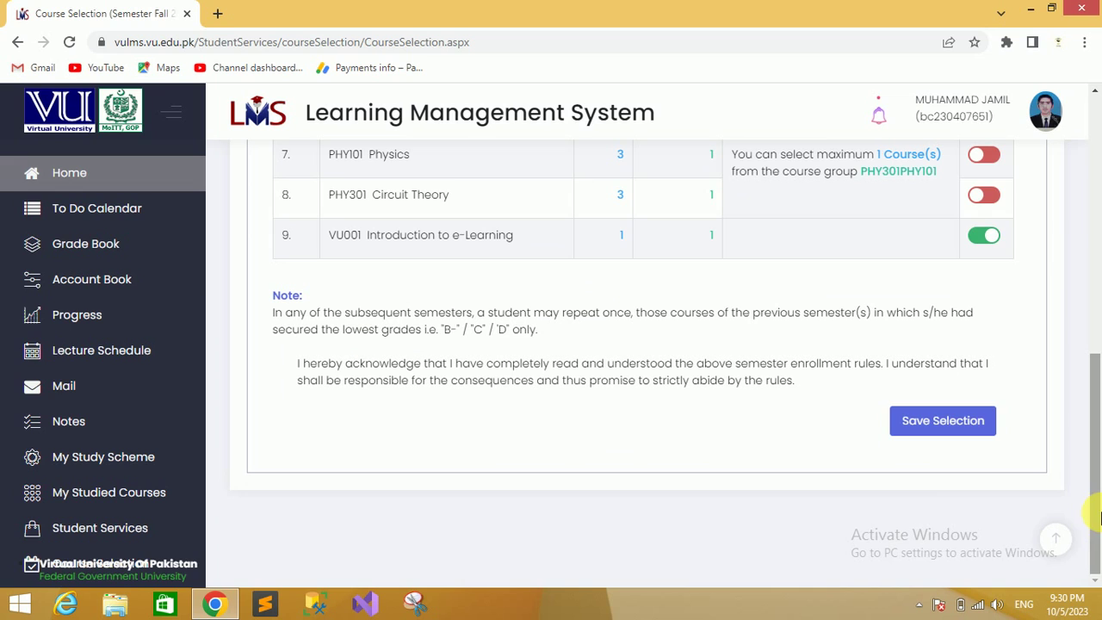
# Save the selection, note the at-least-17-credit-hours error, and go back to Course Selection
pyautogui.click(958, 427)
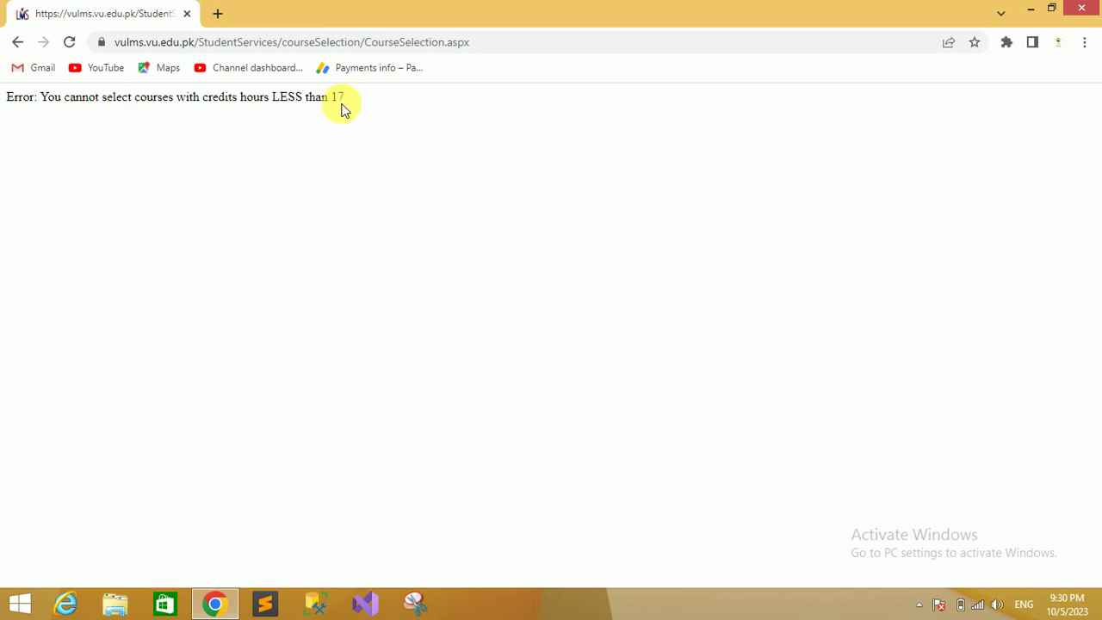
pyautogui.moveTo(343, 98); pyautogui.dragTo(70, 99)
pyautogui.click(97, 140)
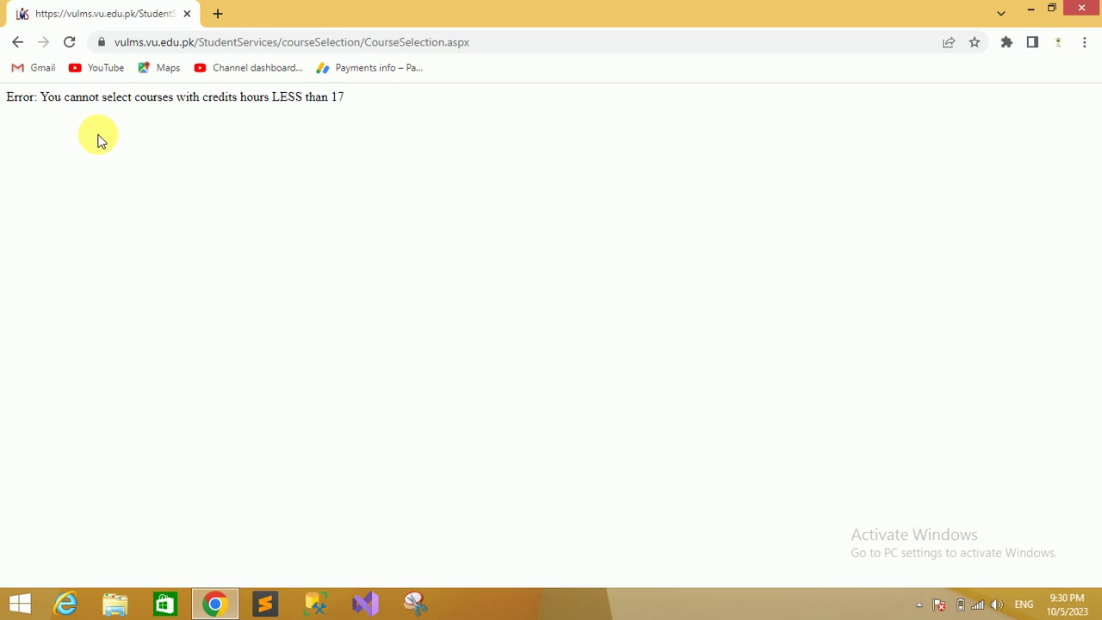
pyautogui.click(17, 42)
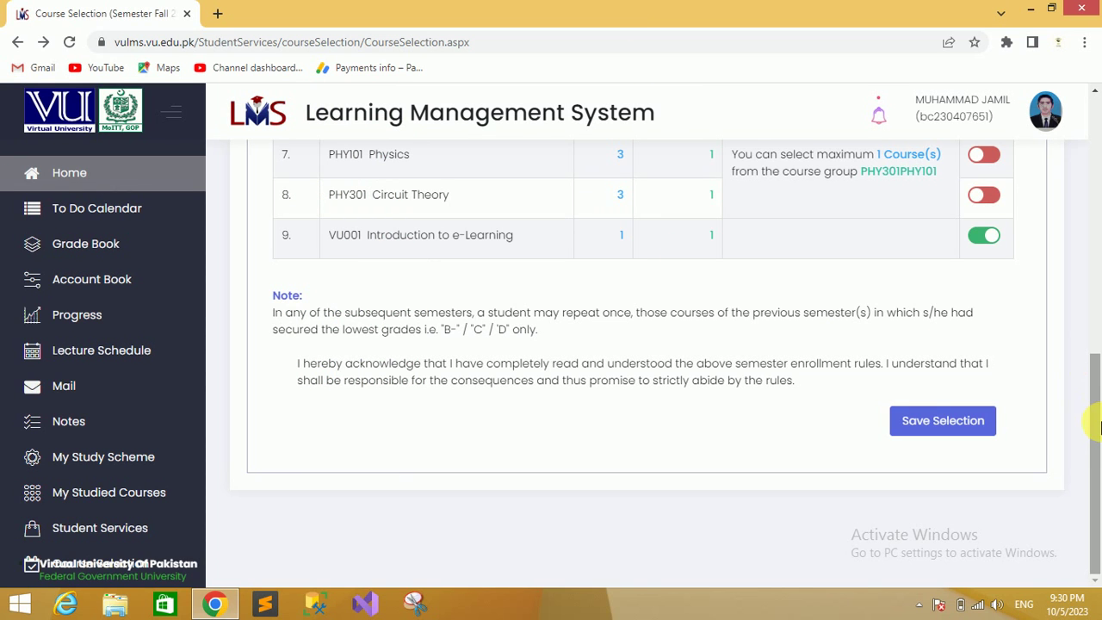
# Review the course credits: CS101 3, ISL202 2, MTH101 3, PAK301 2
pyautogui.moveTo(1095, 423); pyautogui.dragTo(1095, 310)
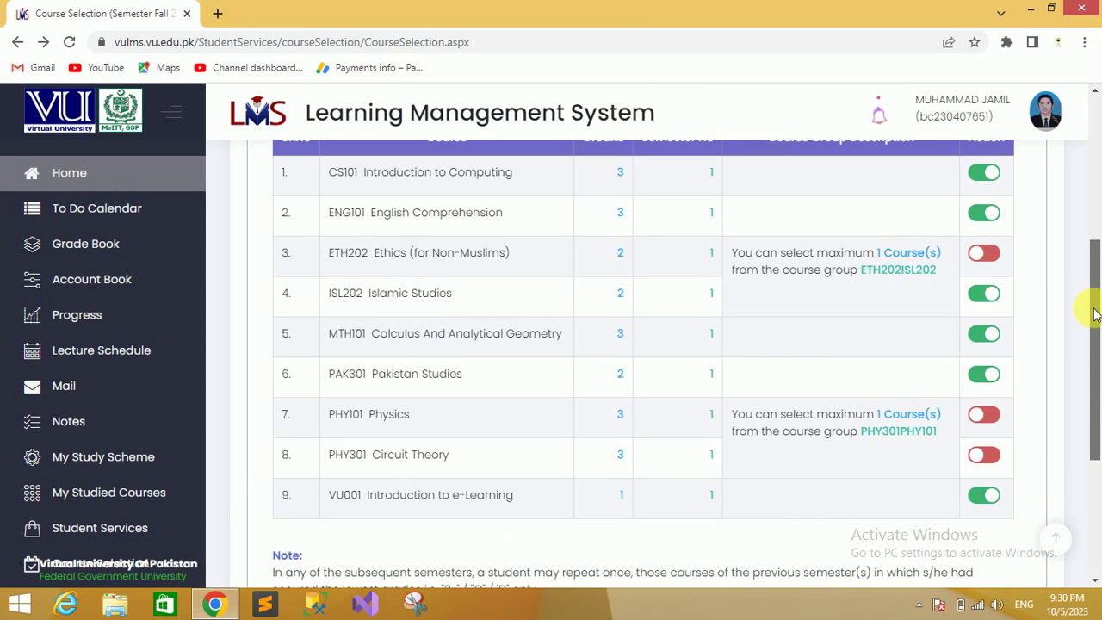
pyautogui.doubleClick(620, 172)
pyautogui.click(614, 213)
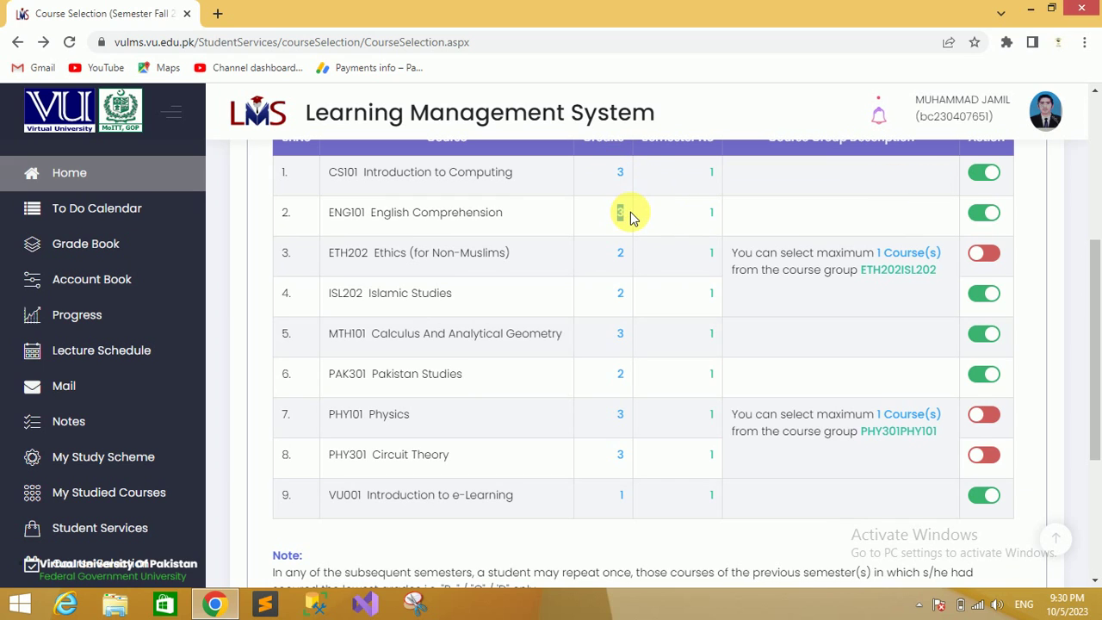
pyautogui.doubleClick(628, 297)
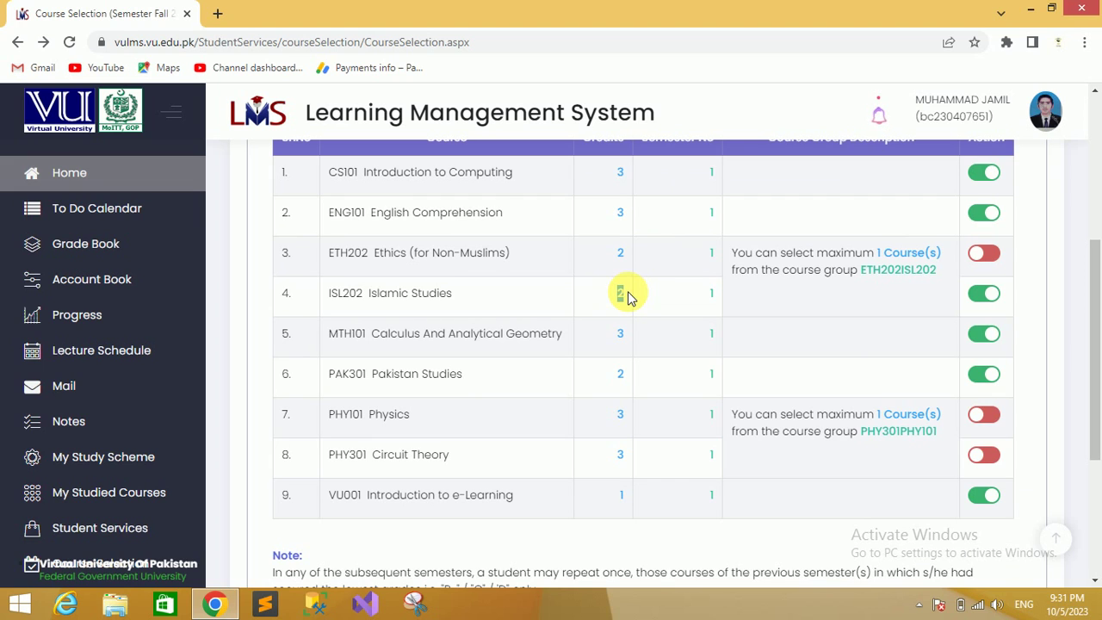
pyautogui.doubleClick(622, 335)
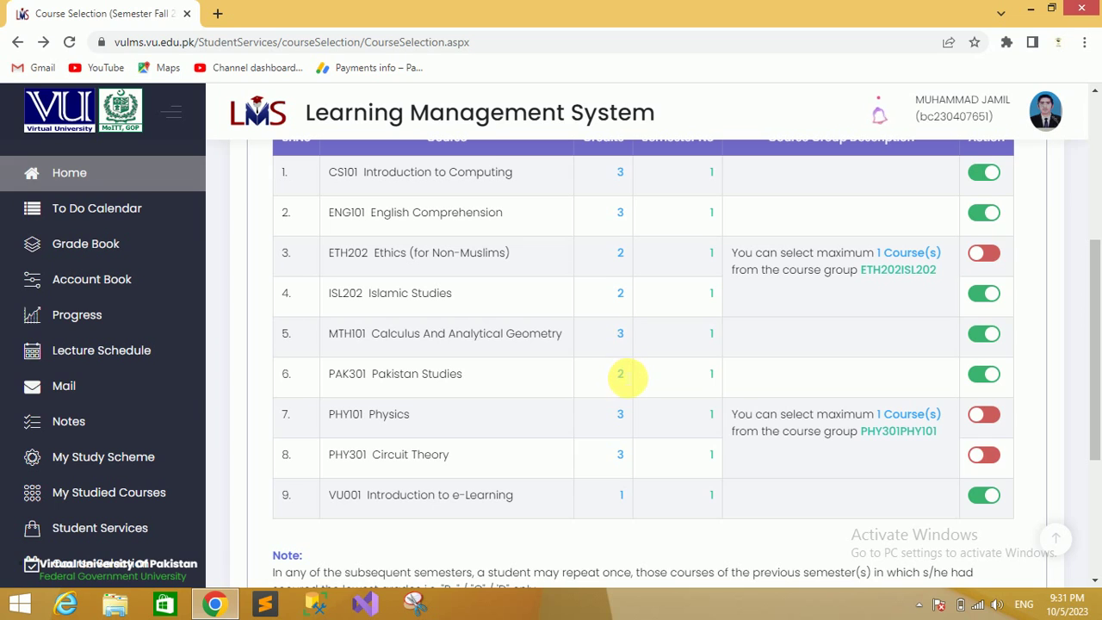
pyautogui.doubleClick(621, 375)
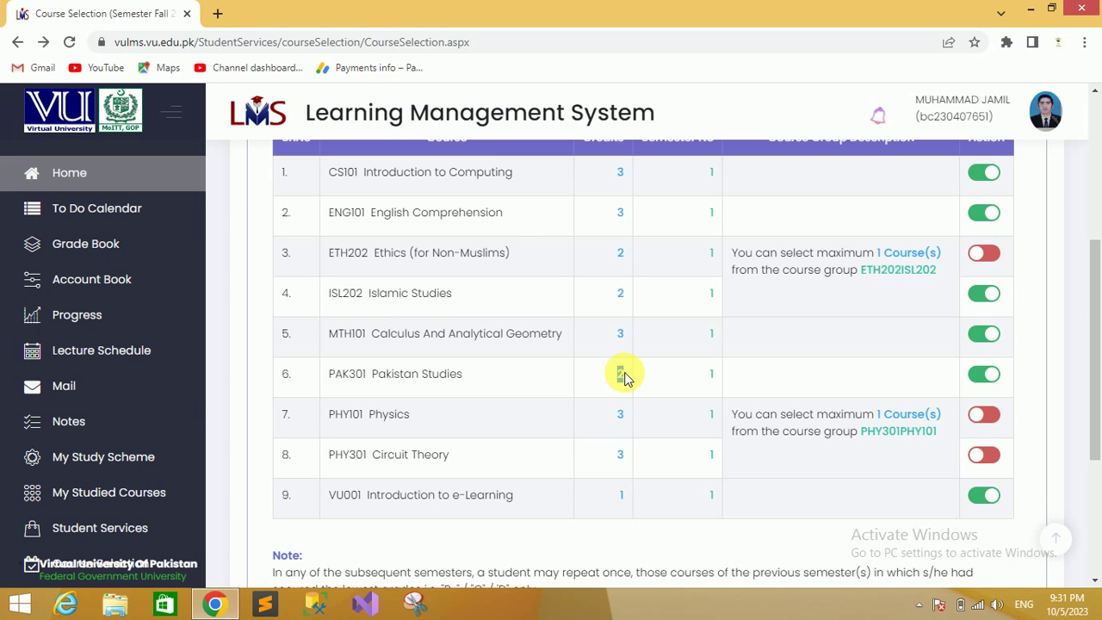
pyautogui.click(620, 498)
pyautogui.click(620, 498)
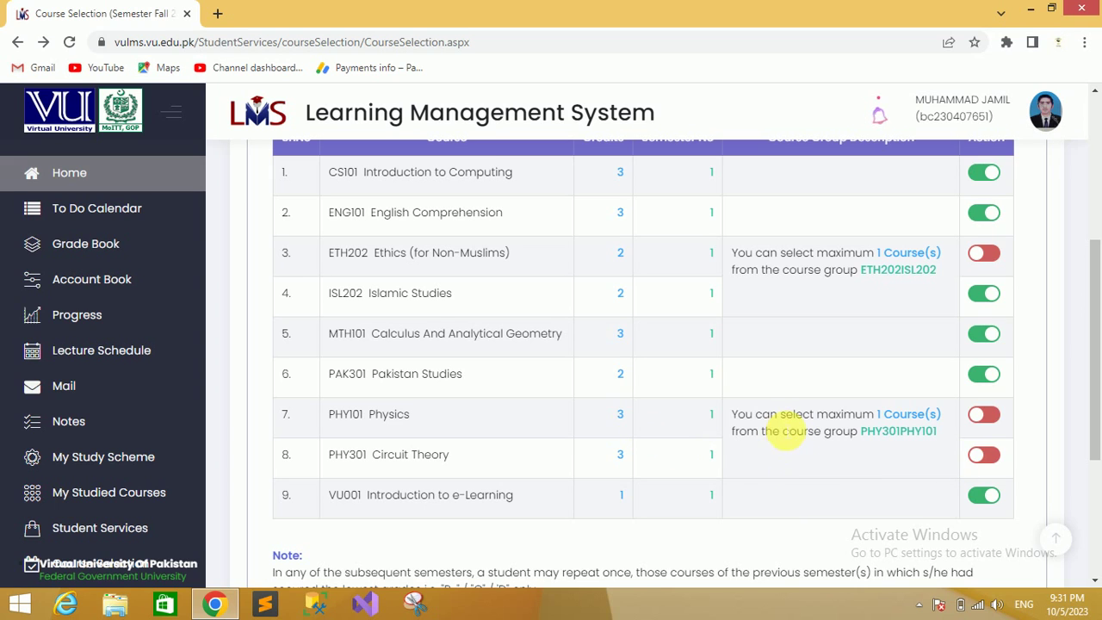
# Toggle PHY101 Physics on in the Action column, bringing the total to 17 credit hours
pyautogui.click(985, 415)
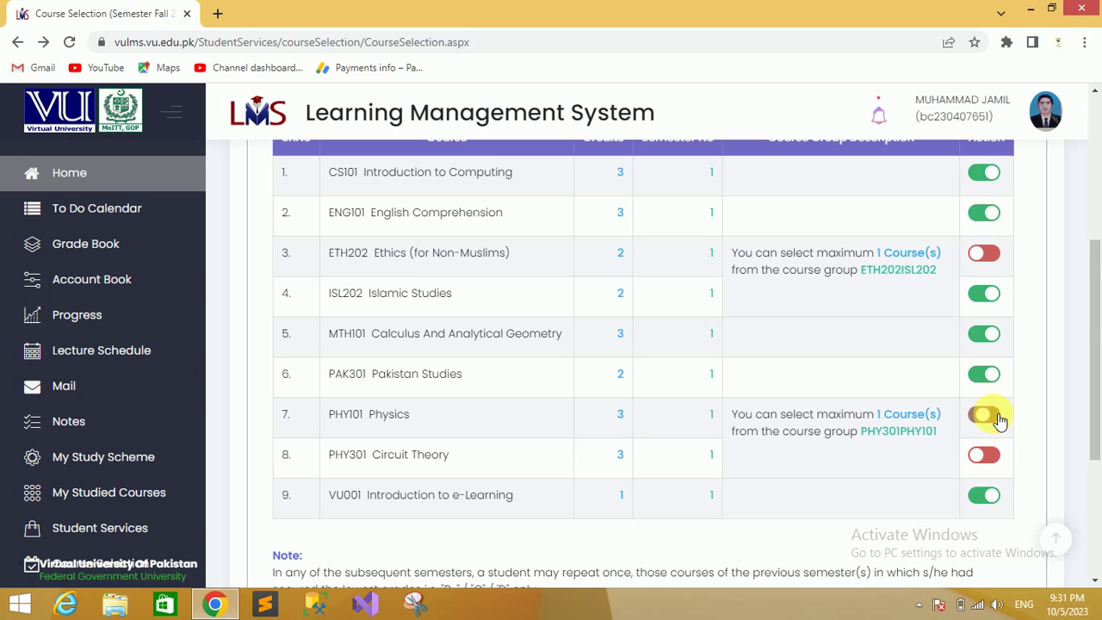
pyautogui.moveTo(1095, 404)
pyautogui.mouseDown()
pyautogui.moveTo(1094, 267)
pyautogui.moveTo(1099, 413)
pyautogui.mouseUp()
pyautogui.moveTo(598, 178); pyautogui.dragTo(627, 397)
pyautogui.click(627, 396)
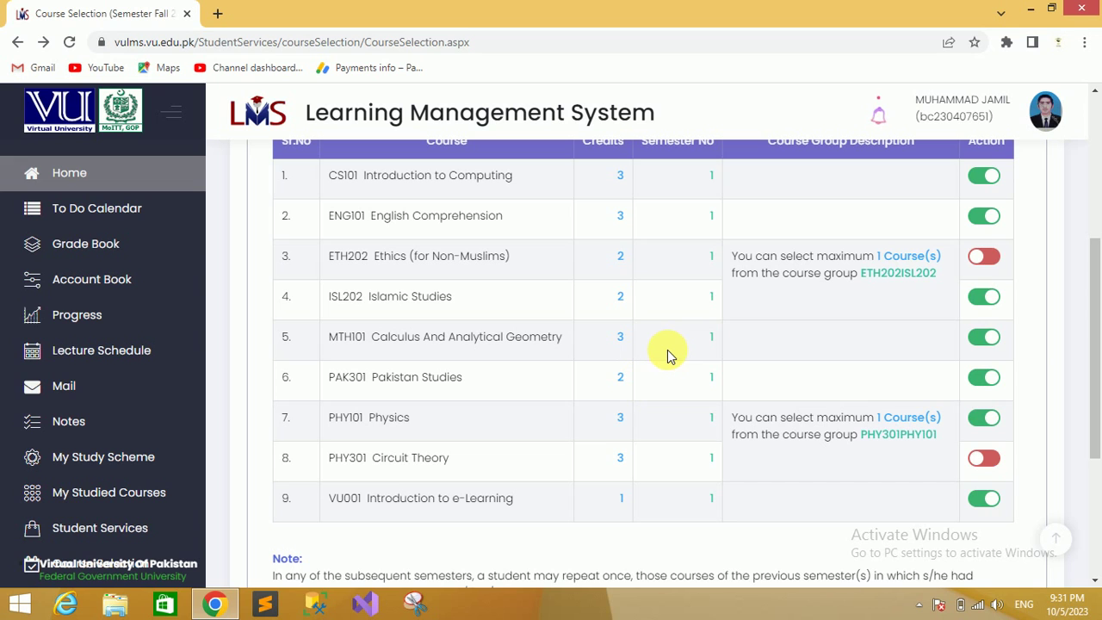
pyautogui.moveTo(1095, 377); pyautogui.dragTo(1094, 456)
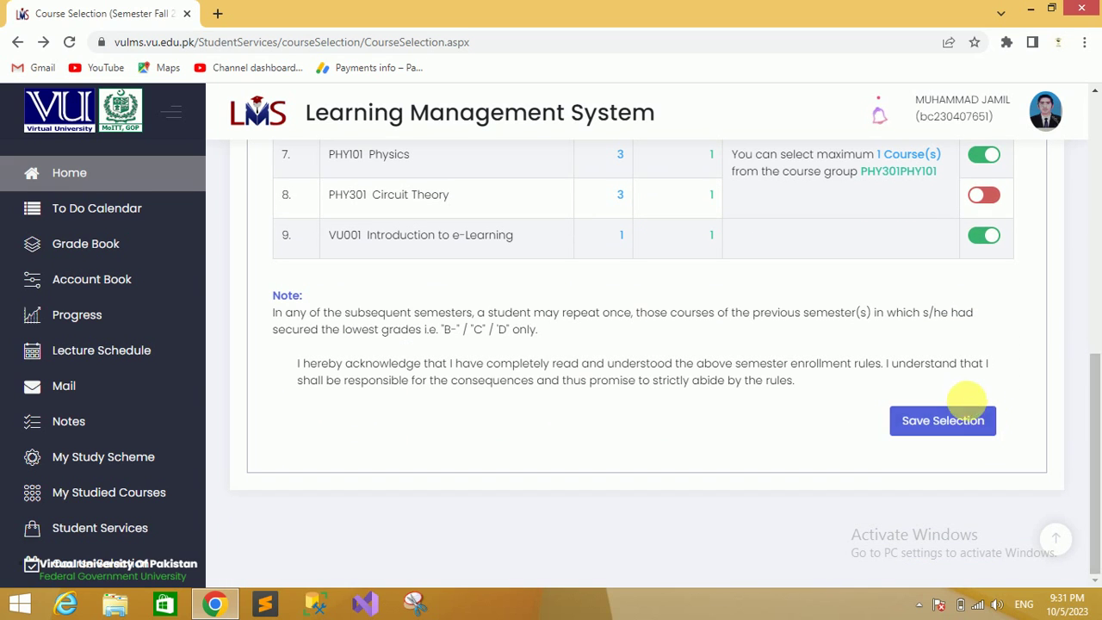
# Click Save Selection below the enrollment rules to save the Fall 2023 courses
pyautogui.click(962, 431)
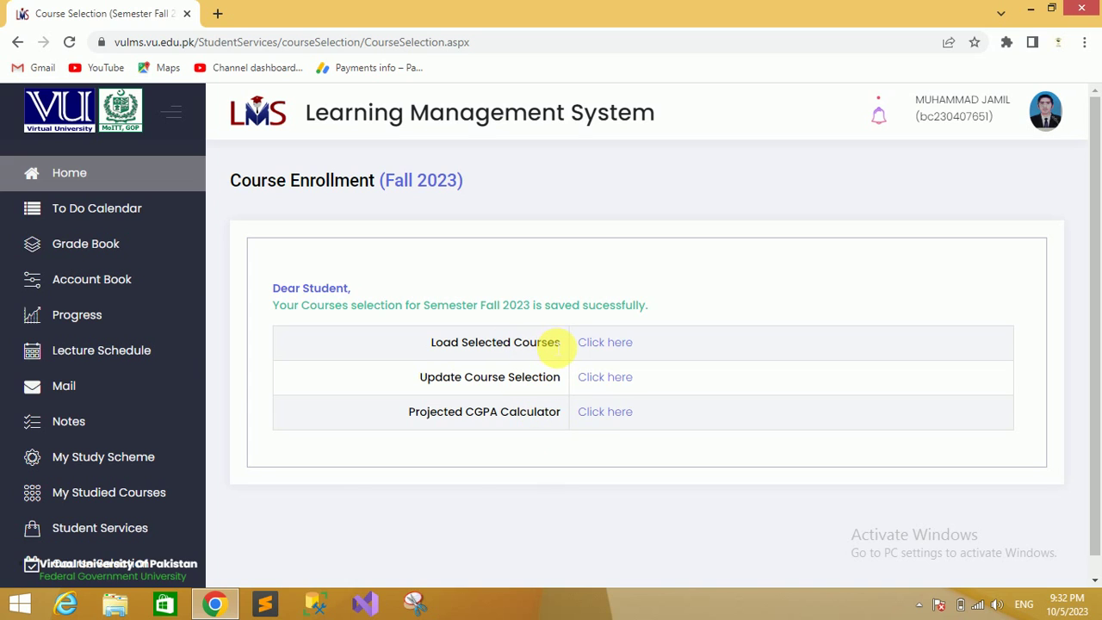
# Load the selected courses to show the CS101, ENG101, ISL202 and MTH101 course cards
pyautogui.click(615, 344)
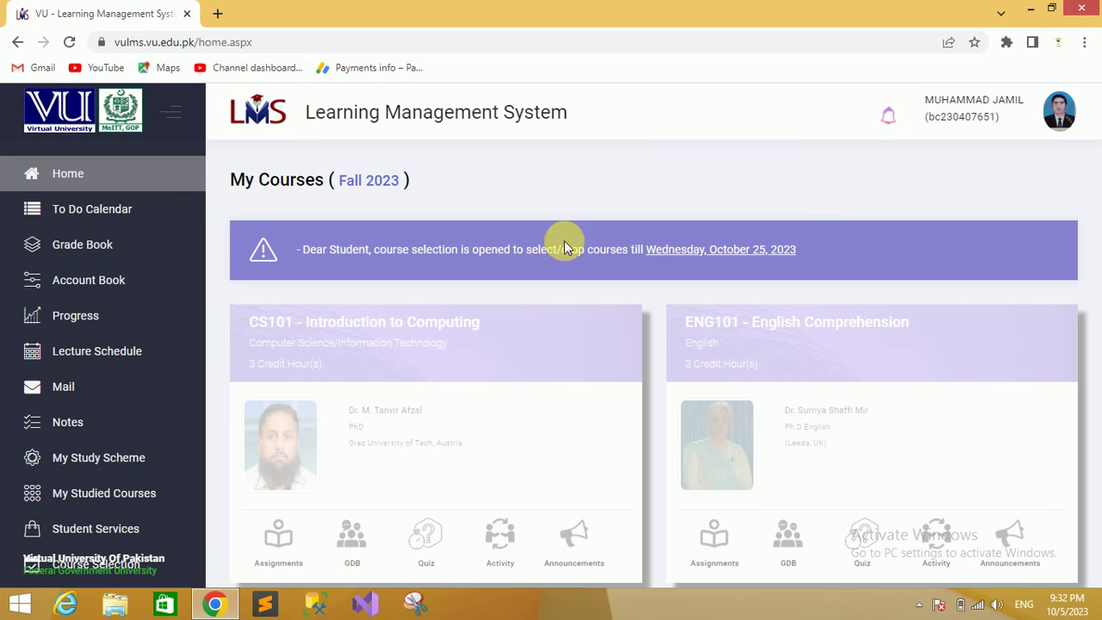
pyautogui.click(771, 193)
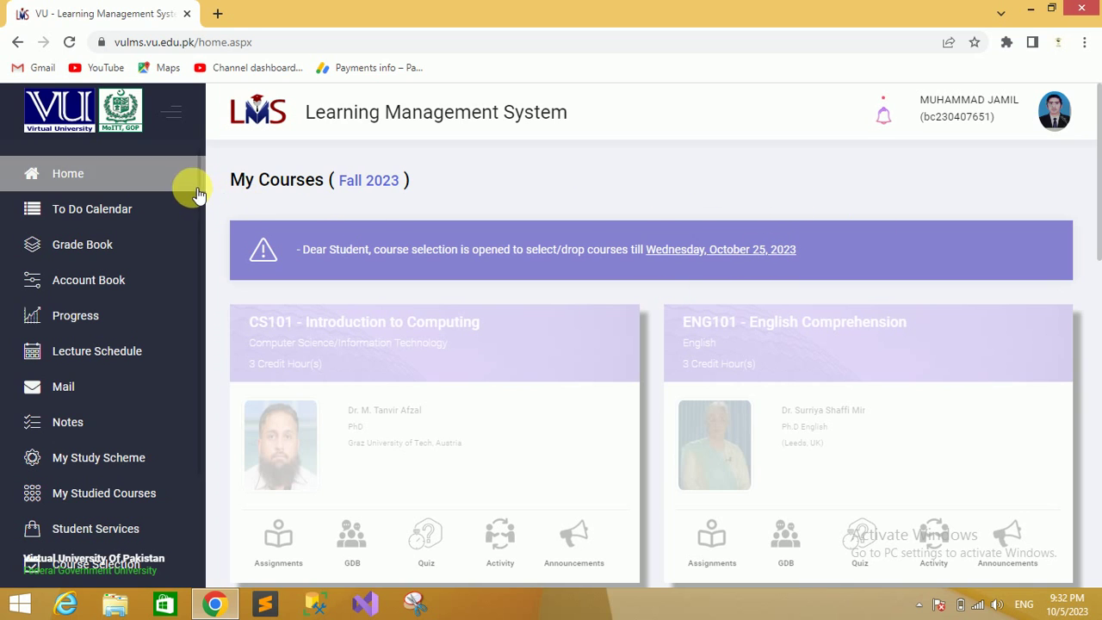
pyautogui.moveTo(210, 192); pyautogui.dragTo(212, 316)
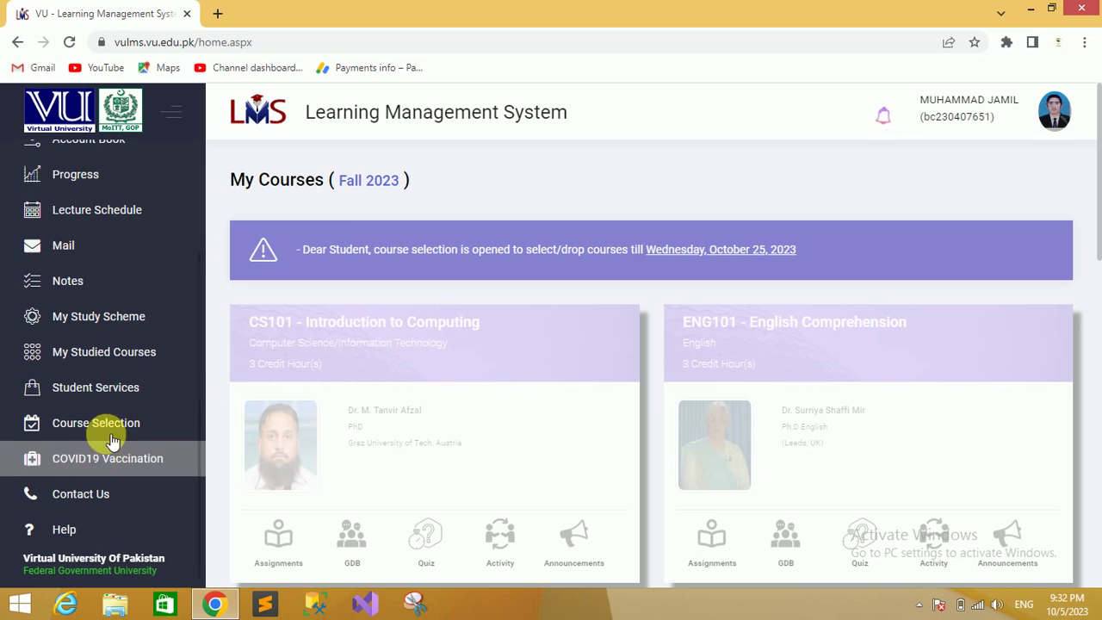
pyautogui.moveTo(204, 421); pyautogui.dragTo(212, 301)
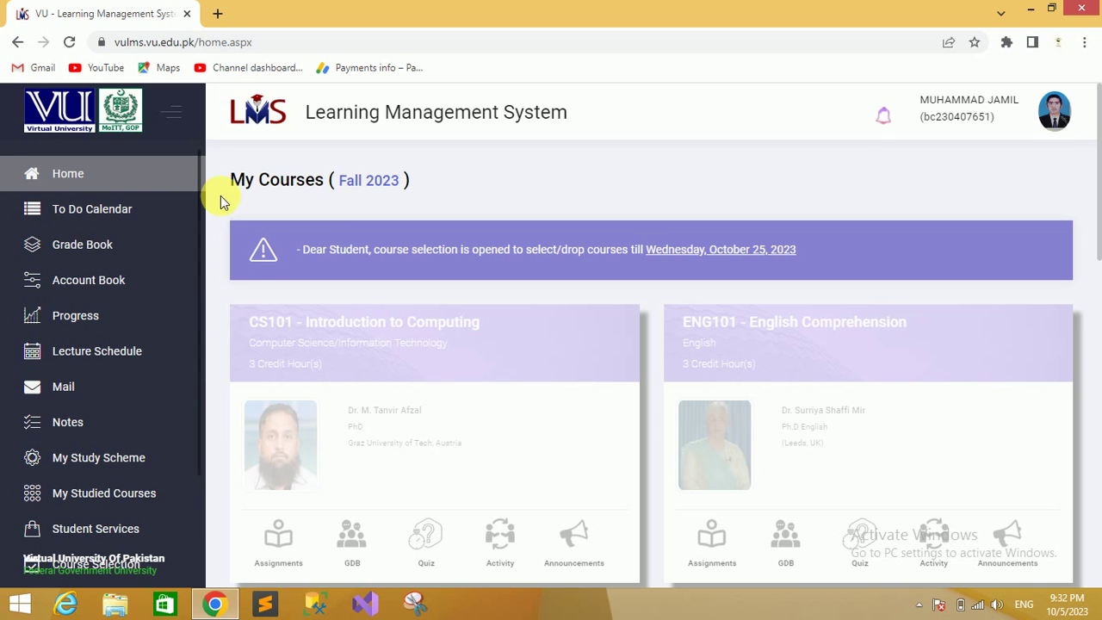
pyautogui.moveTo(1100, 202); pyautogui.dragTo(1099, 244)
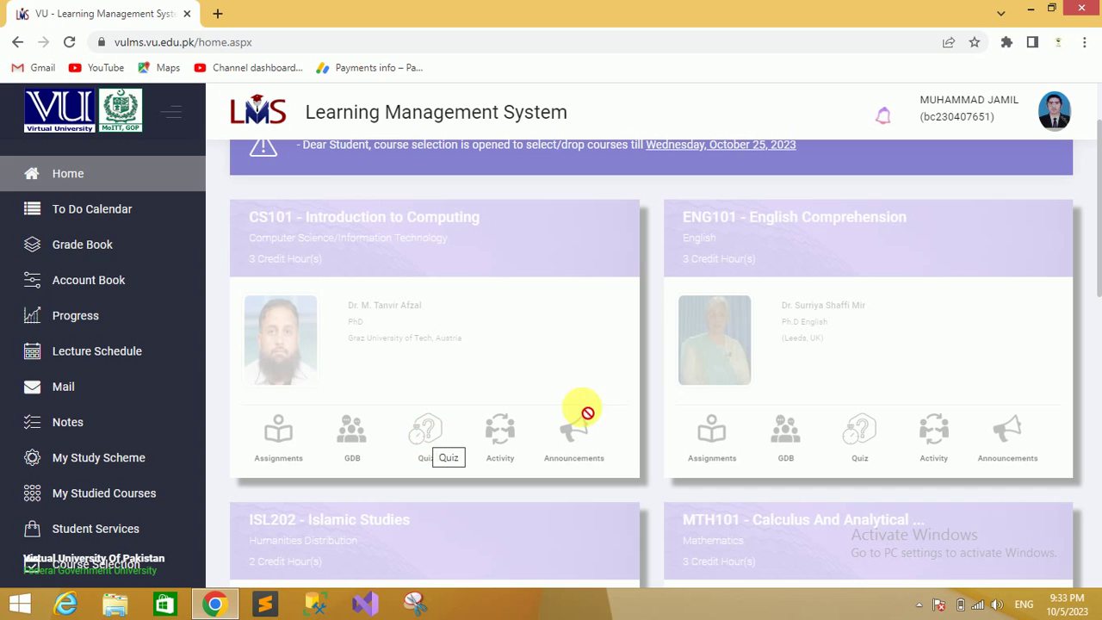
pyautogui.moveTo(1096, 247); pyautogui.dragTo(1099, 574)
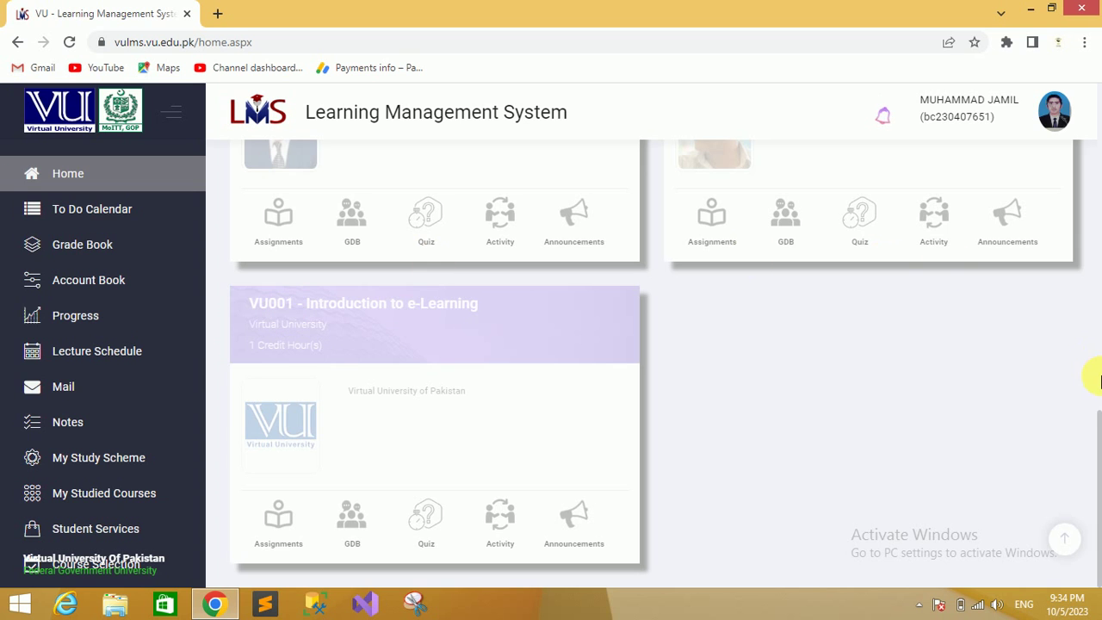
pyautogui.moveTo(1098, 442); pyautogui.dragTo(1099, 478)
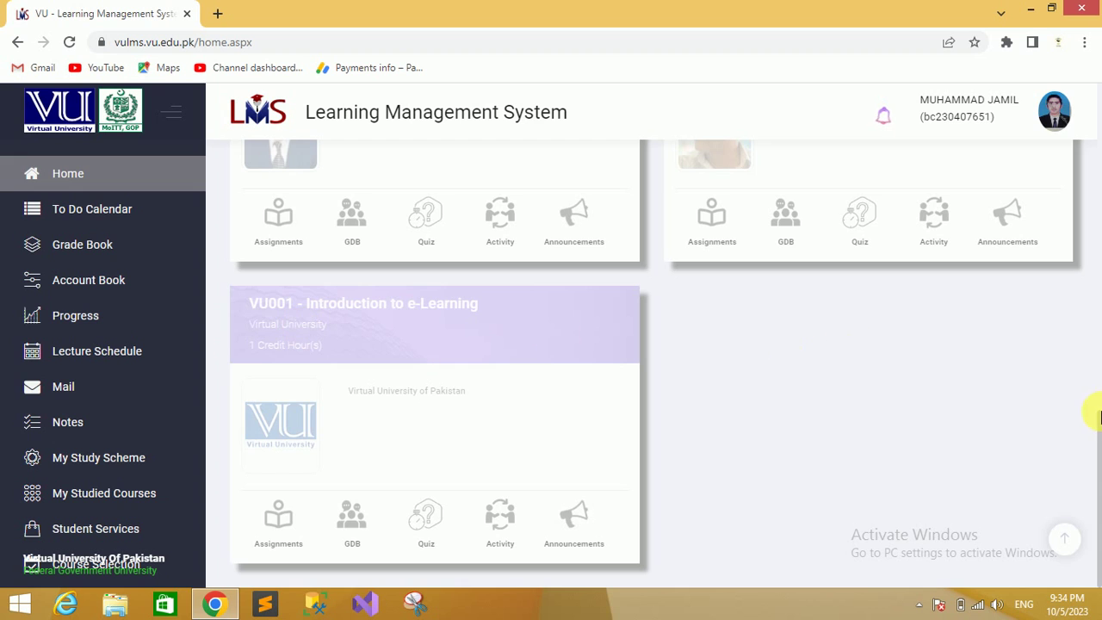
# Exit the unresponsive page and reload the crashed tab to restore My Courses for Fall 2023
pyautogui.scroll(2, 1089, 358)
pyautogui.scroll(4, 1089, 357)
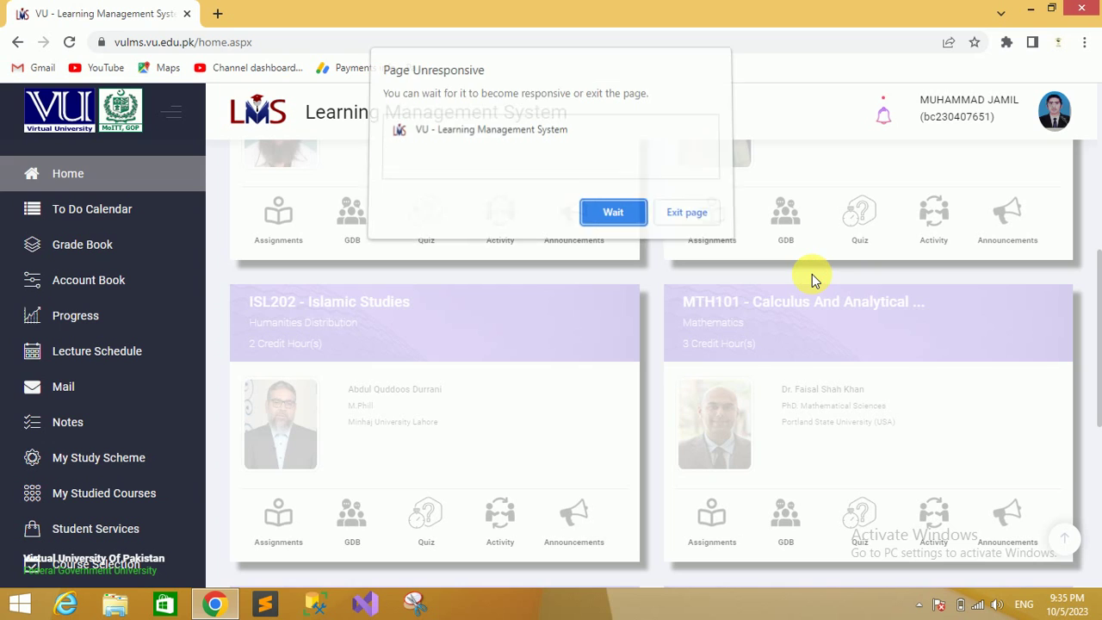
pyautogui.click(696, 217)
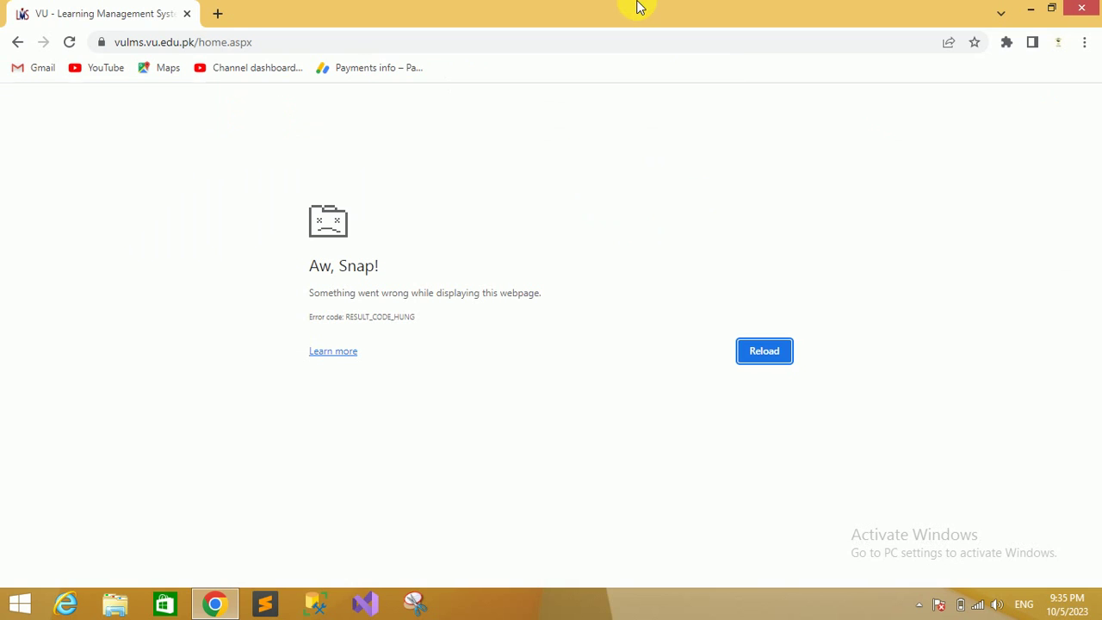
pyautogui.click(69, 41)
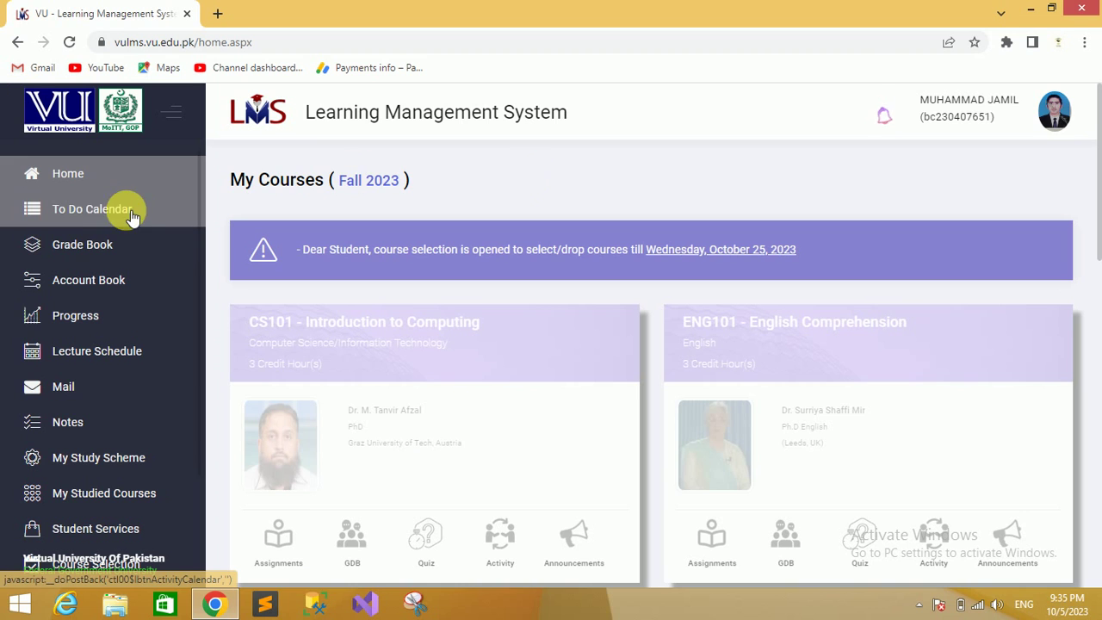
# Open the To Do Calendar and scroll through the empty October 2023 month view
pyautogui.click(101, 217)
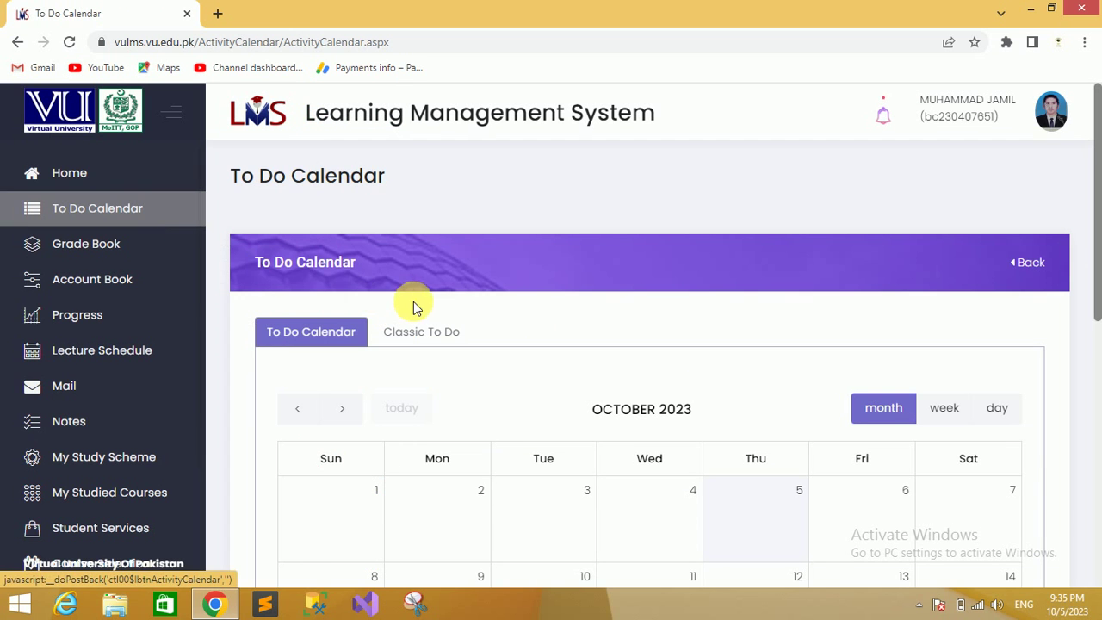
pyautogui.moveTo(1099, 280); pyautogui.dragTo(1096, 305)
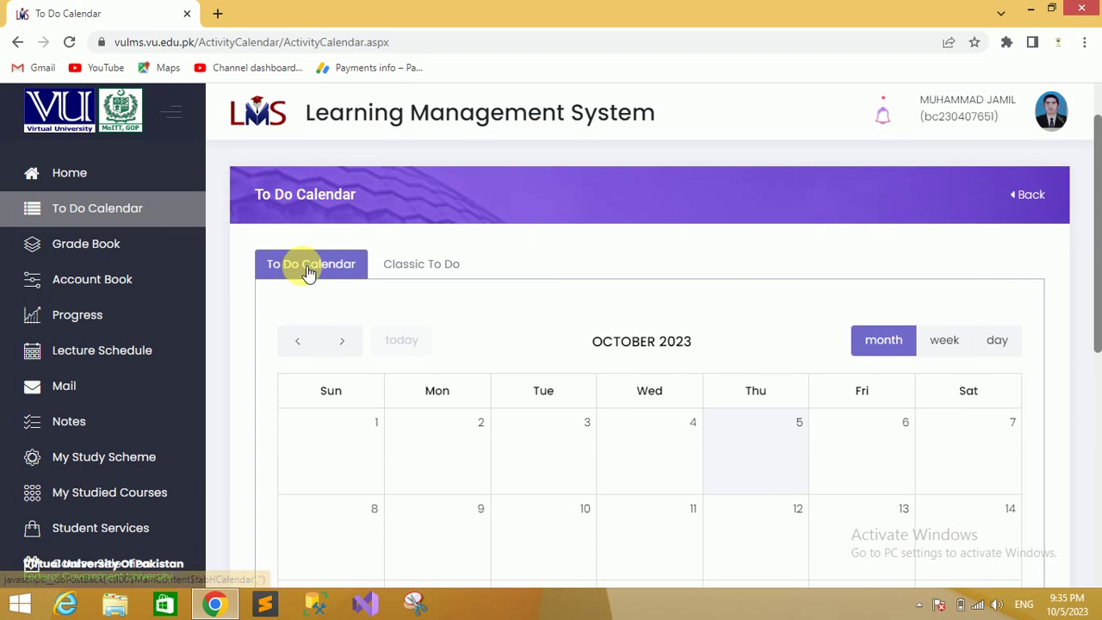
pyautogui.moveTo(1100, 256); pyautogui.dragTo(1099, 366)
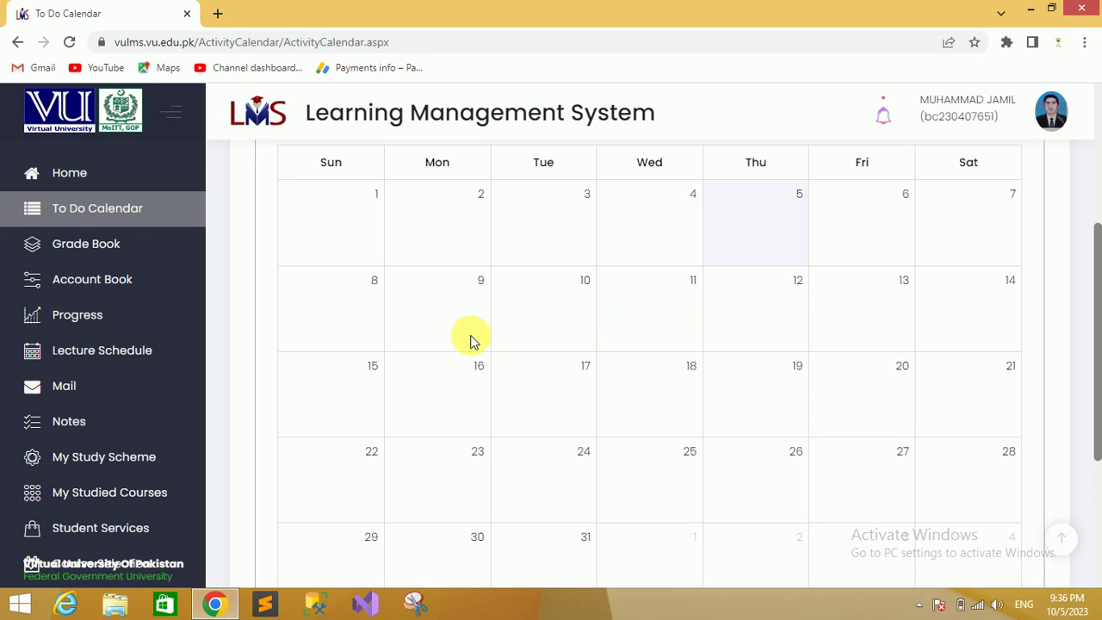
pyautogui.moveTo(1087, 366); pyautogui.dragTo(1091, 216)
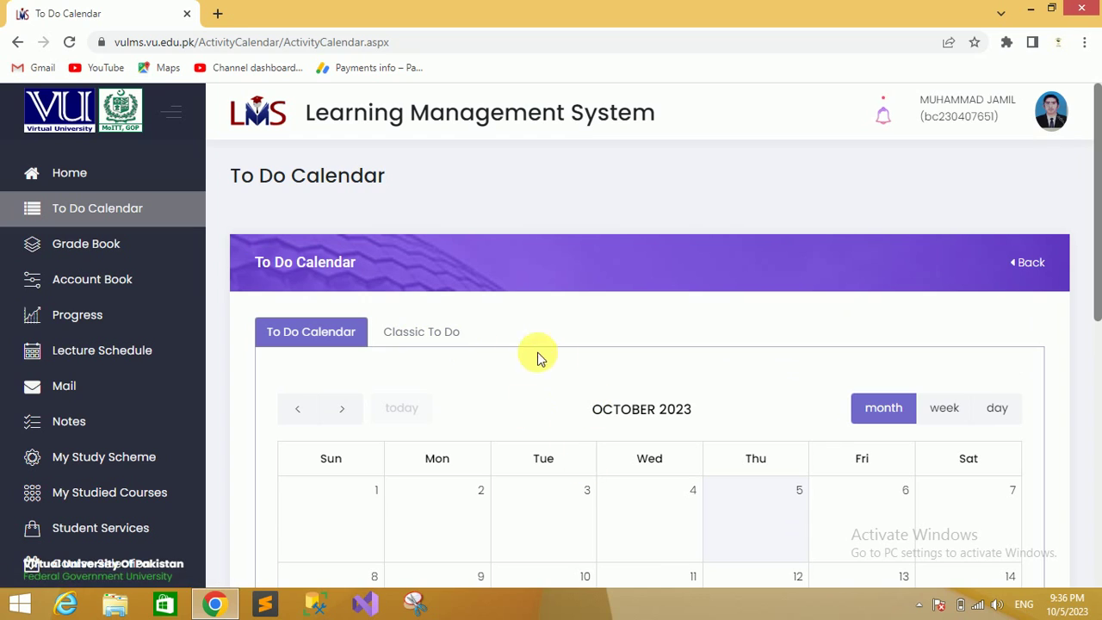
# Switch to the Classic To Do list and check it for pending assignments, quizzes, GDBs or practicals
pyautogui.click(425, 337)
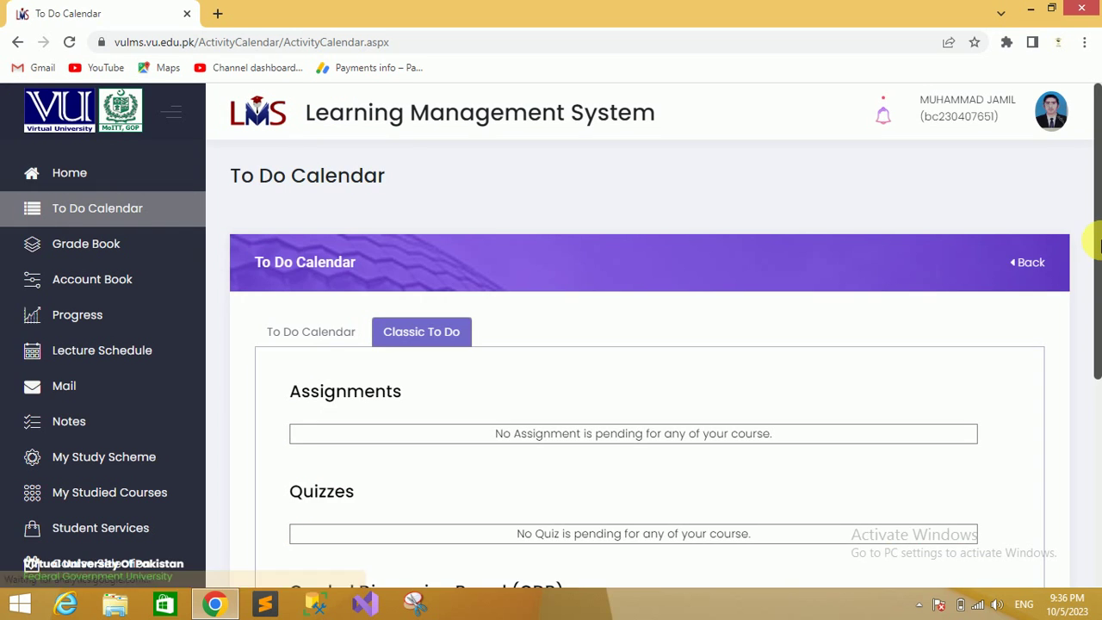
pyautogui.moveTo(1101, 256); pyautogui.dragTo(1099, 340)
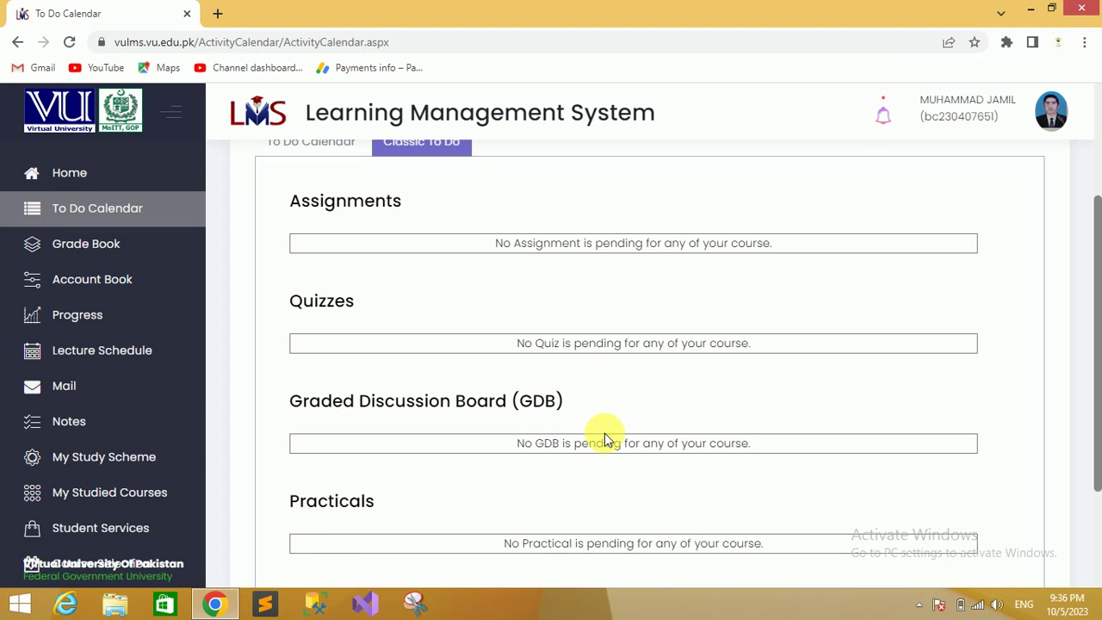
pyautogui.click(100, 252)
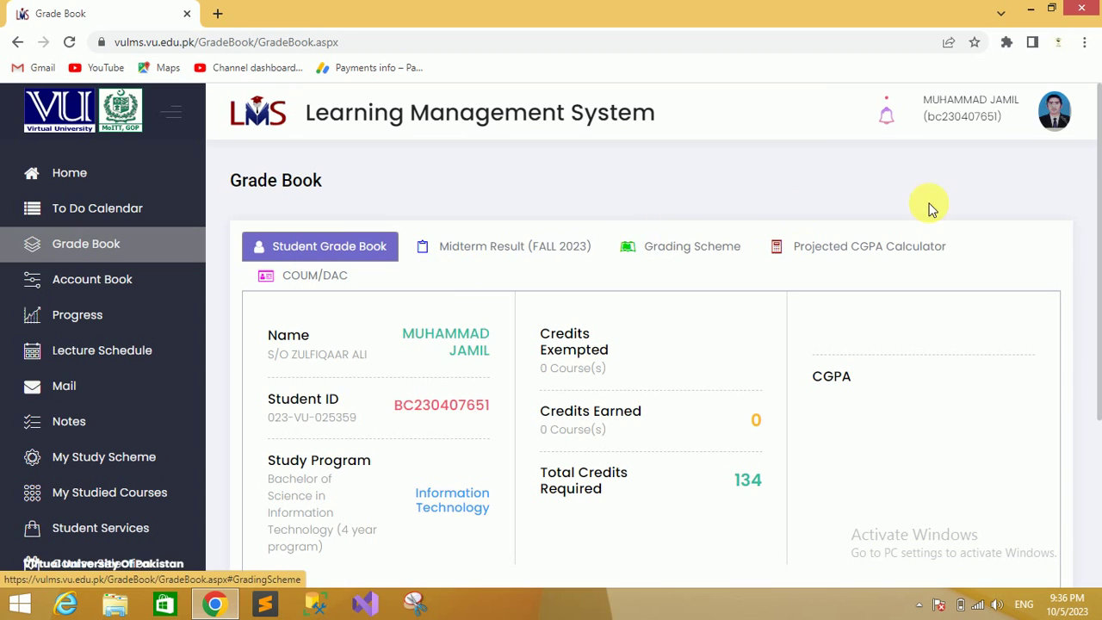
pyautogui.moveTo(1096, 220); pyautogui.dragTo(1091, 442)
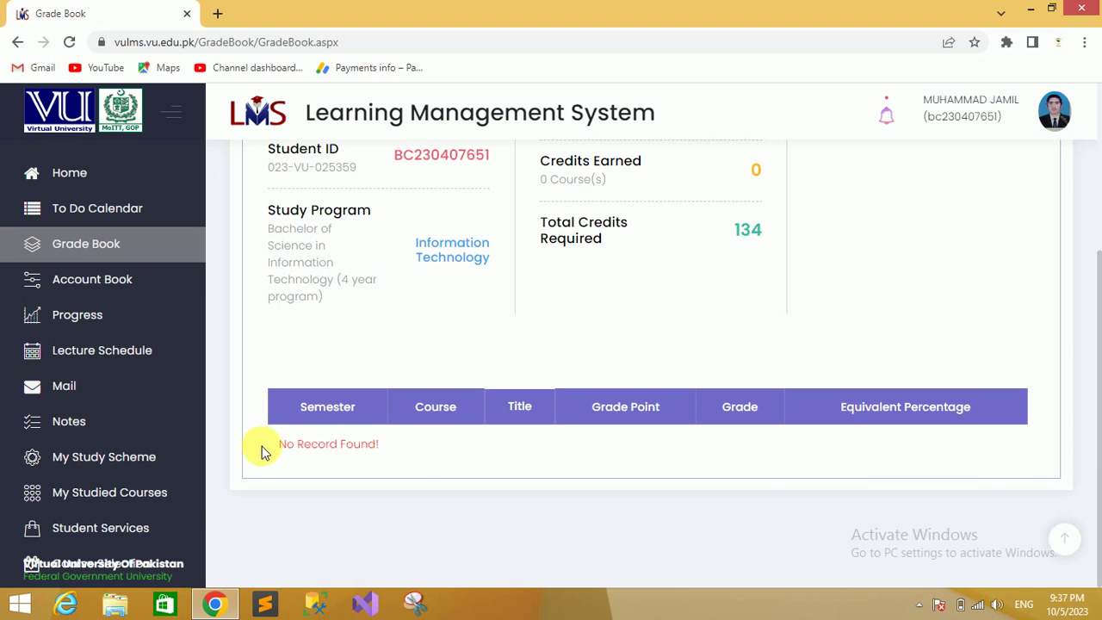
pyautogui.moveTo(278, 445); pyautogui.dragTo(399, 448)
pyautogui.click(398, 448)
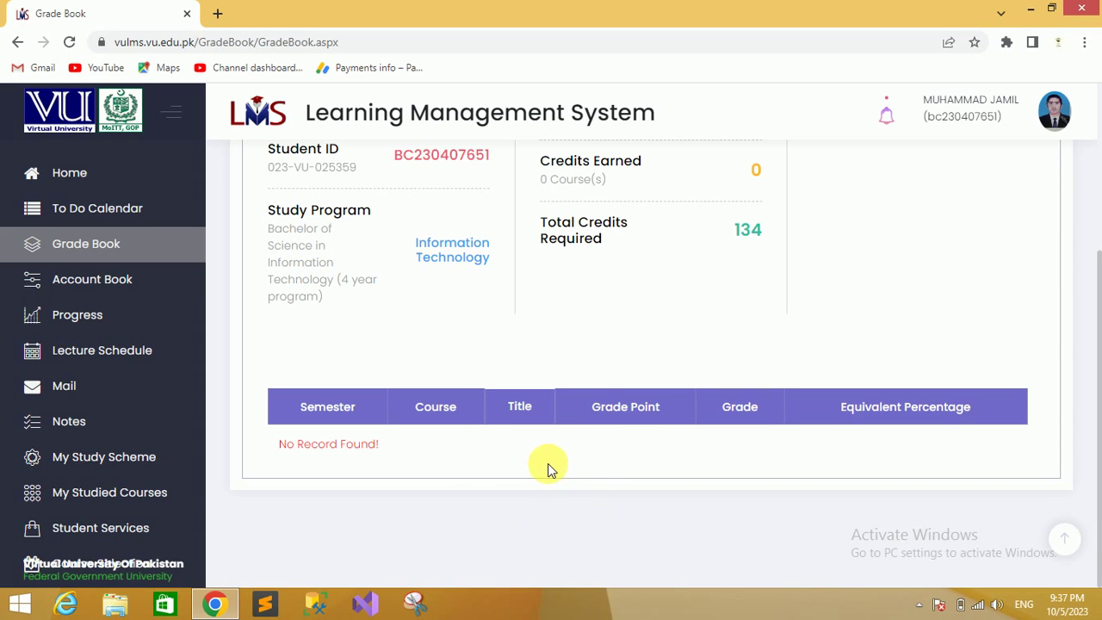
pyautogui.moveTo(1099, 504); pyautogui.dragTo(1091, 352)
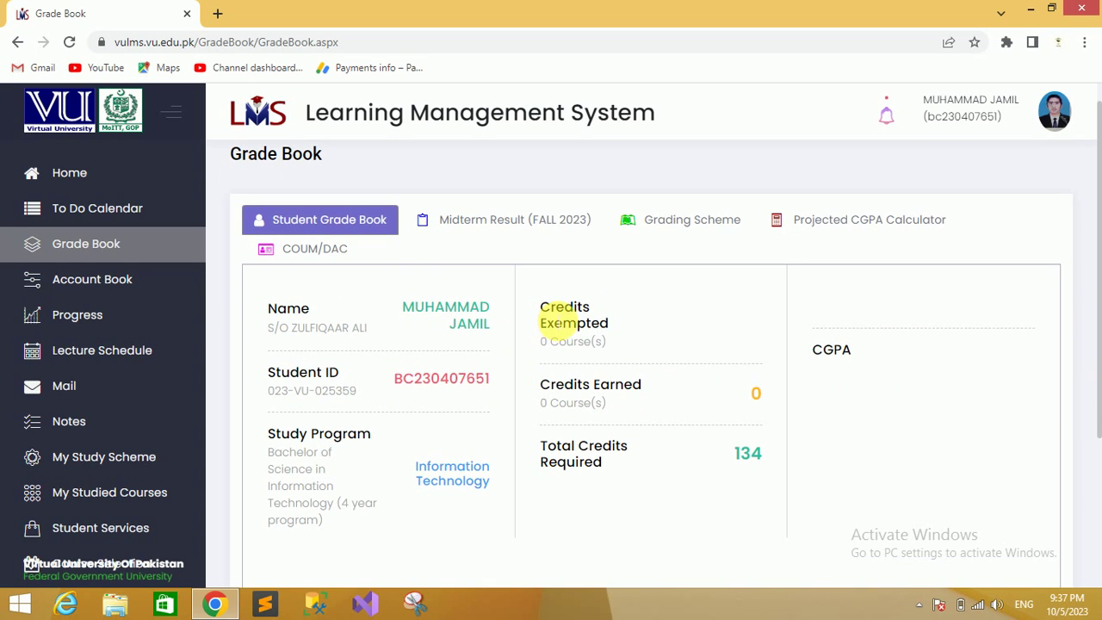
pyautogui.moveTo(541, 303); pyautogui.dragTo(618, 328)
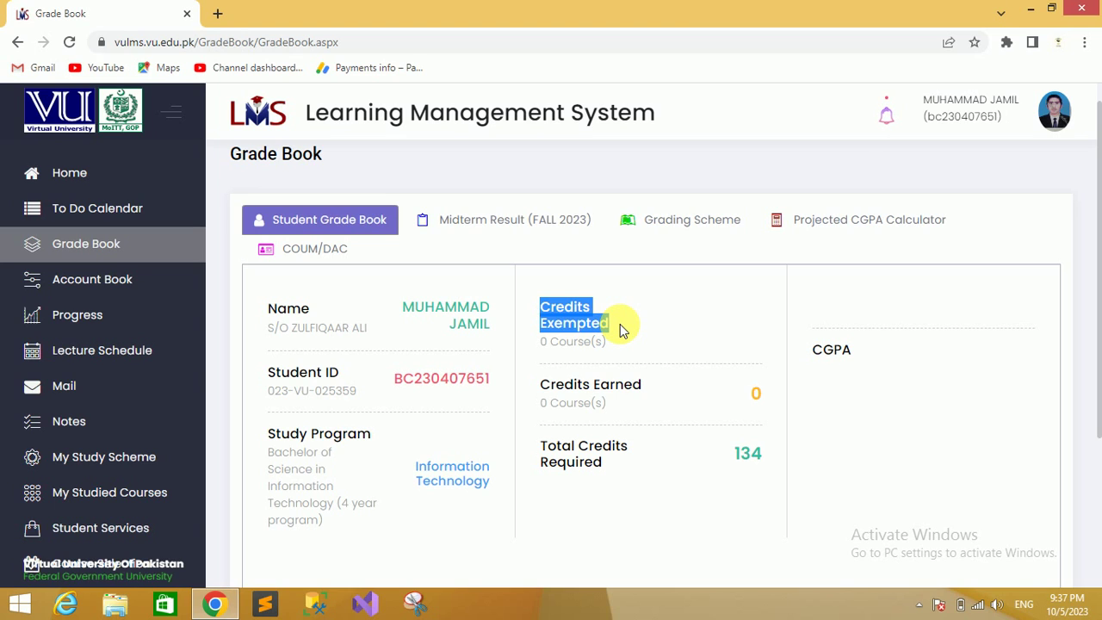
pyautogui.click(621, 324)
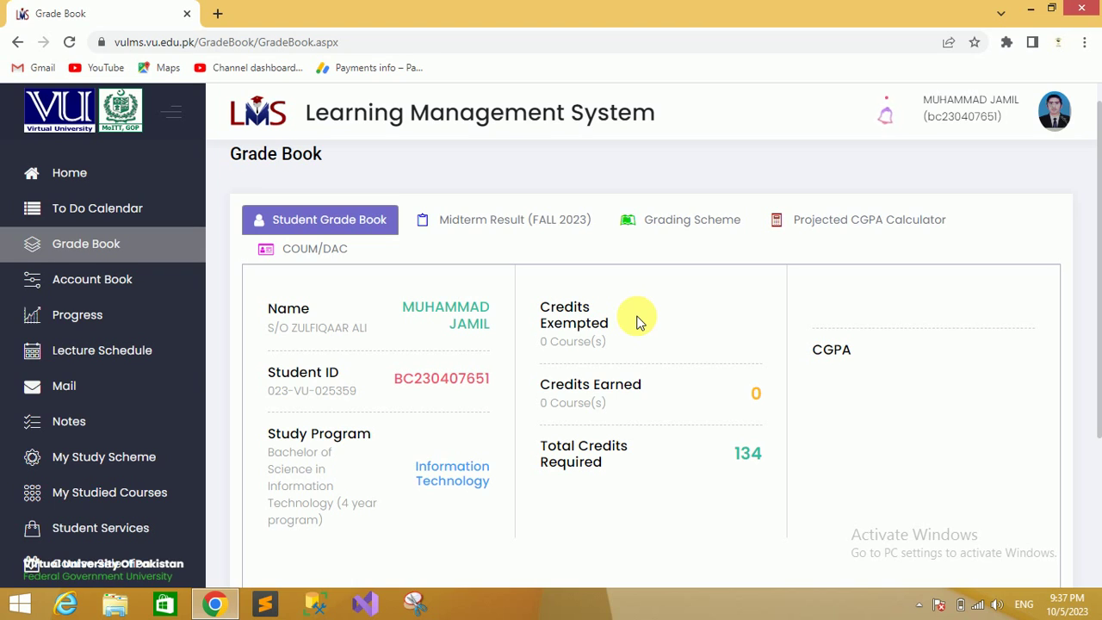
pyautogui.moveTo(537, 308); pyautogui.dragTo(614, 327)
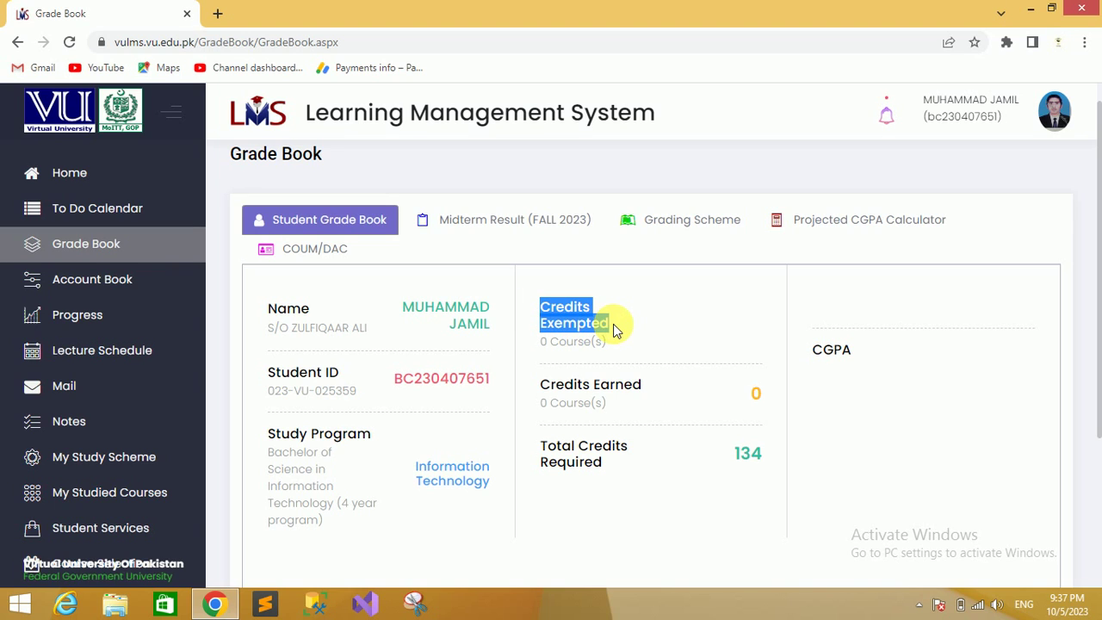
pyautogui.click(713, 316)
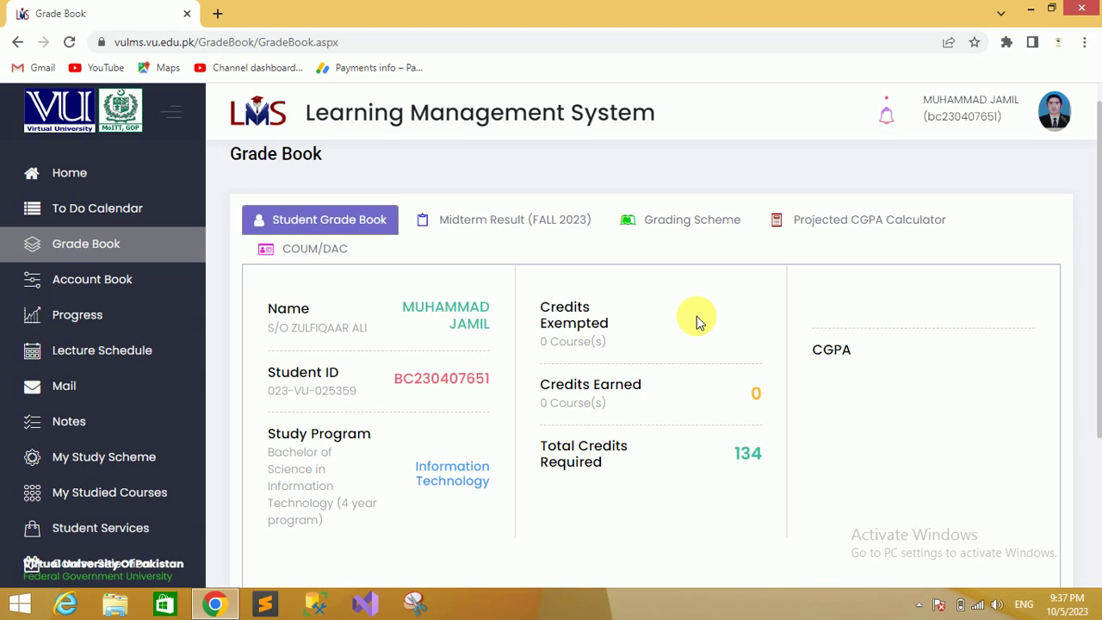
pyautogui.moveTo(542, 305); pyautogui.dragTo(616, 325)
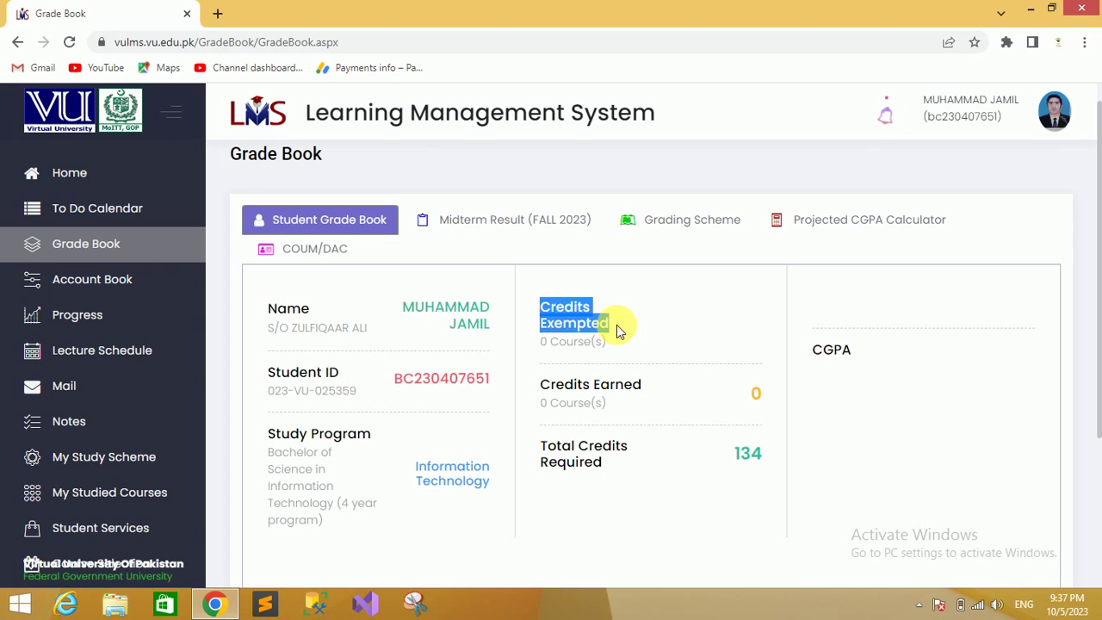
pyautogui.click(616, 325)
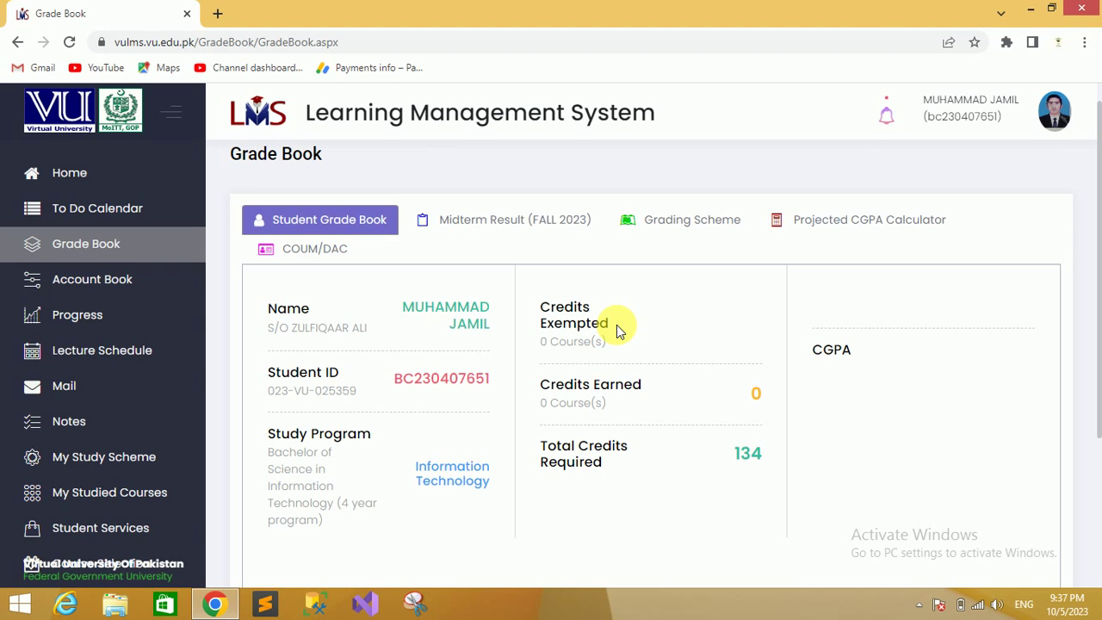
pyautogui.moveTo(539, 385); pyautogui.dragTo(655, 390)
pyautogui.click(746, 394)
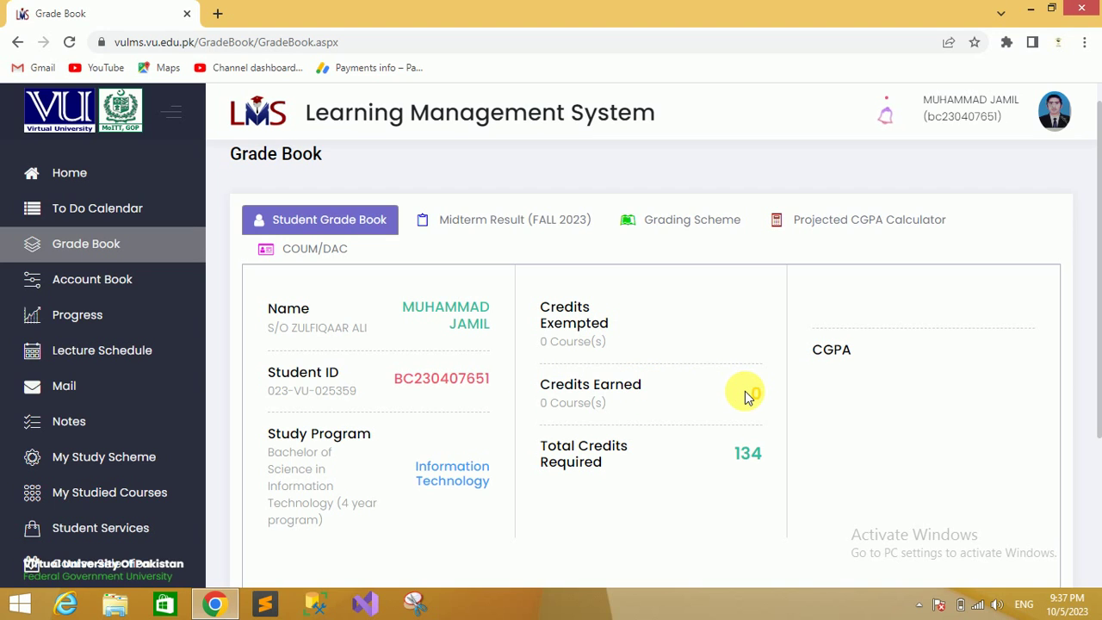
pyautogui.moveTo(770, 394); pyautogui.dragTo(744, 393)
pyautogui.click(720, 393)
pyautogui.doubleClick(548, 445)
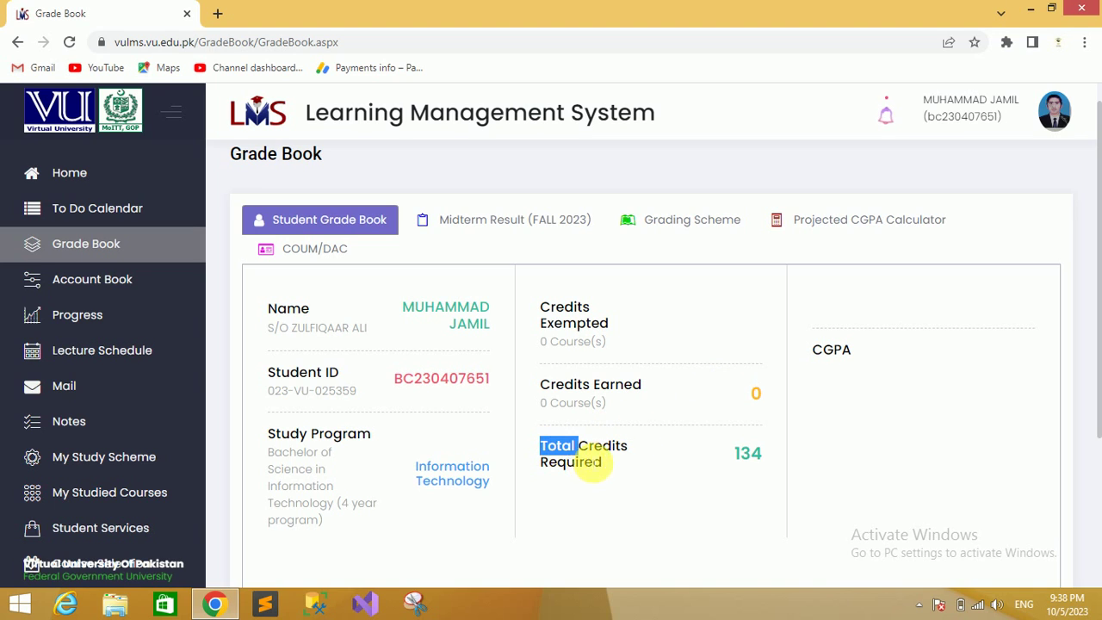
pyautogui.moveTo(590, 463); pyautogui.dragTo(623, 468)
pyautogui.moveTo(738, 451); pyautogui.dragTo(771, 456)
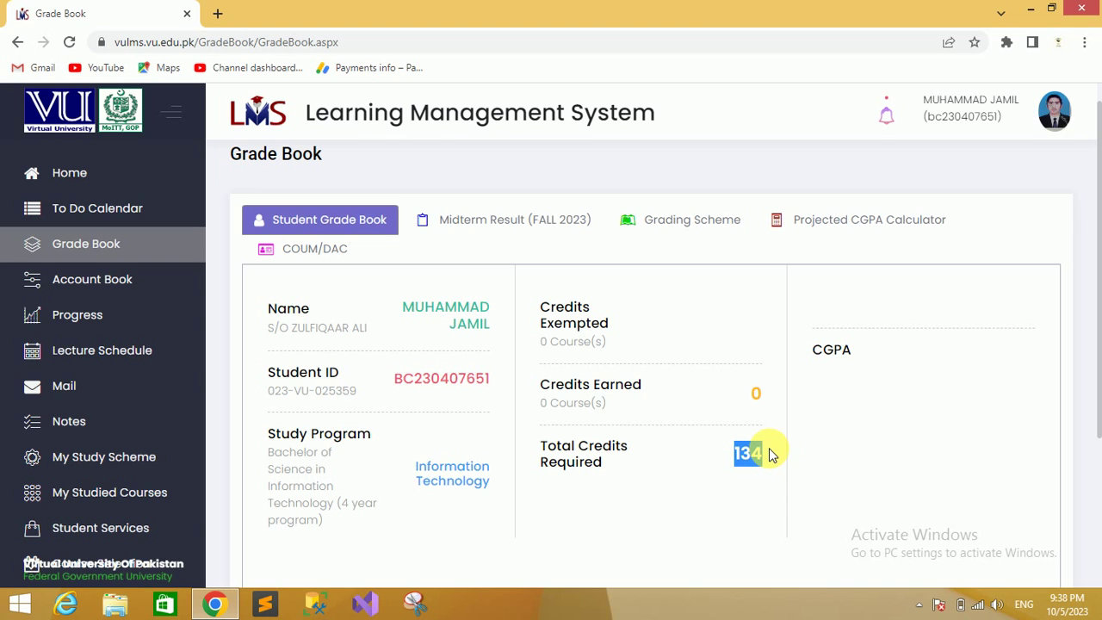
pyautogui.click(769, 449)
pyautogui.moveTo(738, 453); pyautogui.dragTo(764, 452)
pyautogui.click(746, 402)
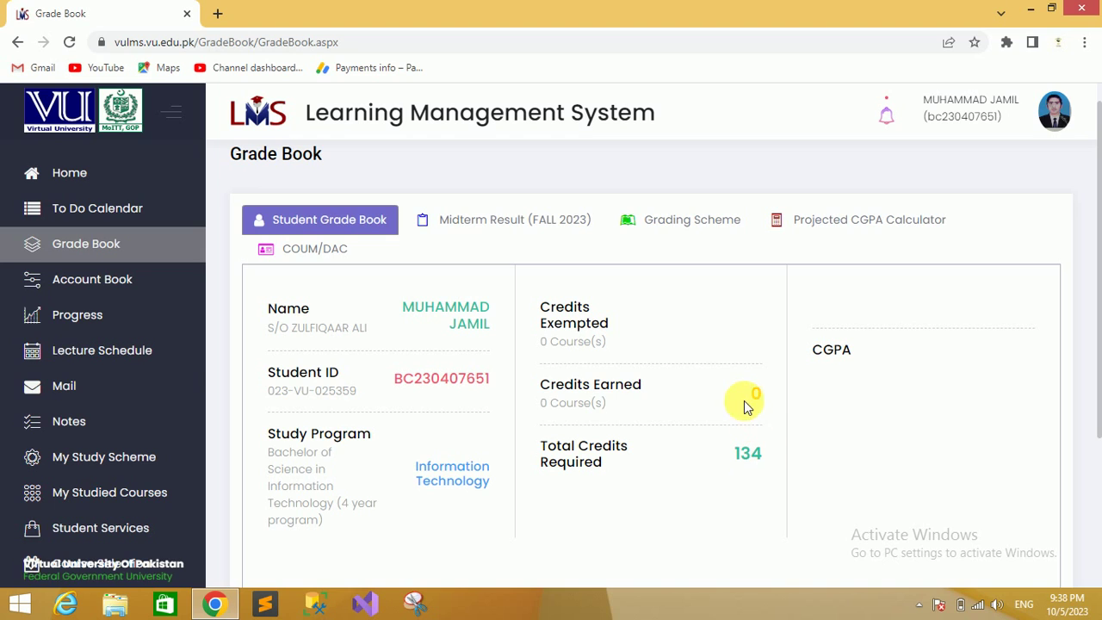
pyautogui.moveTo(751, 389); pyautogui.dragTo(770, 398)
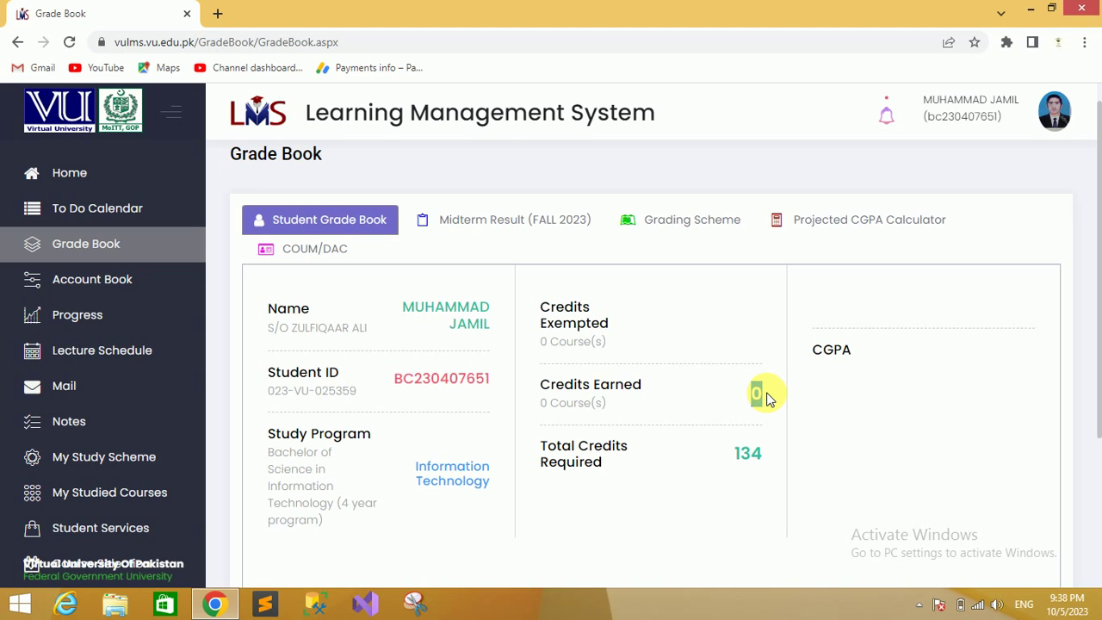
pyautogui.click(769, 399)
pyautogui.click(515, 224)
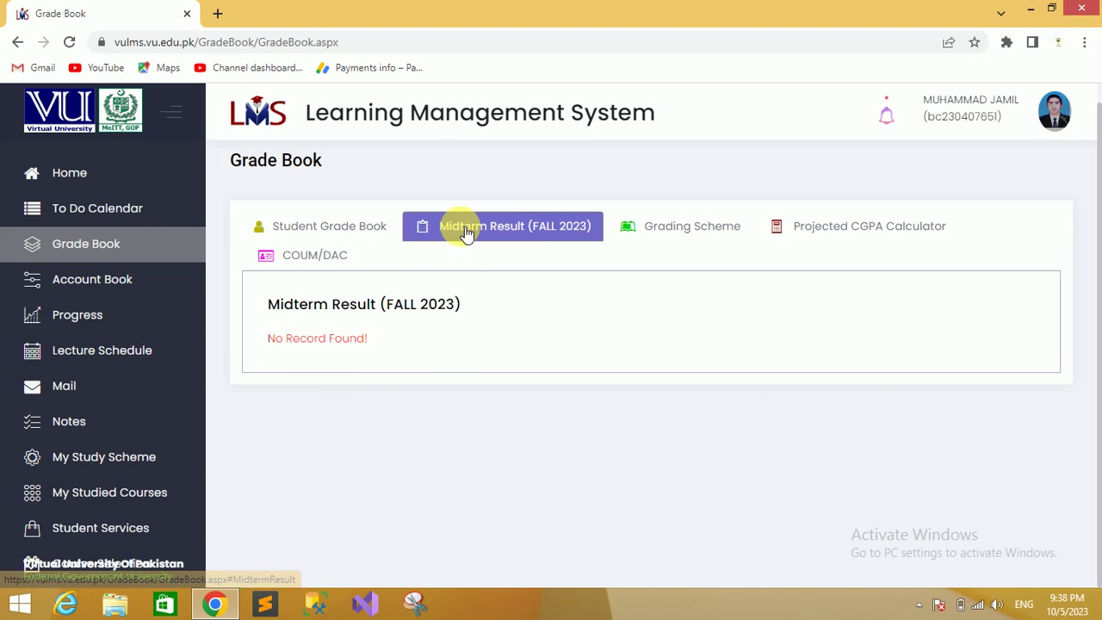
pyautogui.click(680, 228)
pyautogui.moveTo(1097, 215); pyautogui.dragTo(1091, 320)
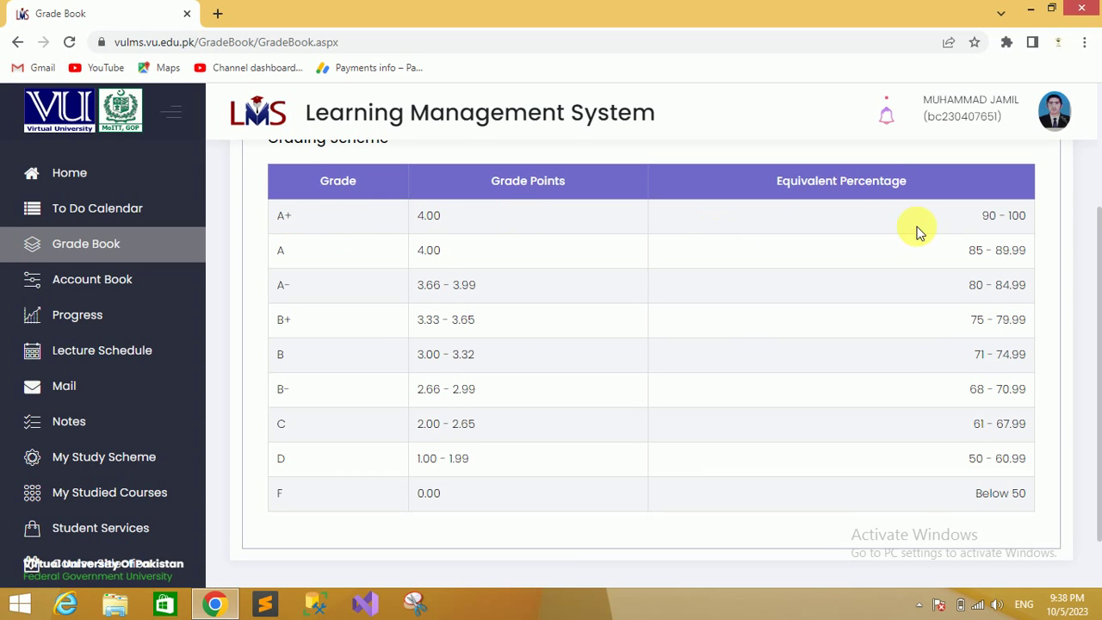
pyautogui.moveTo(1091, 300); pyautogui.dragTo(1087, 182)
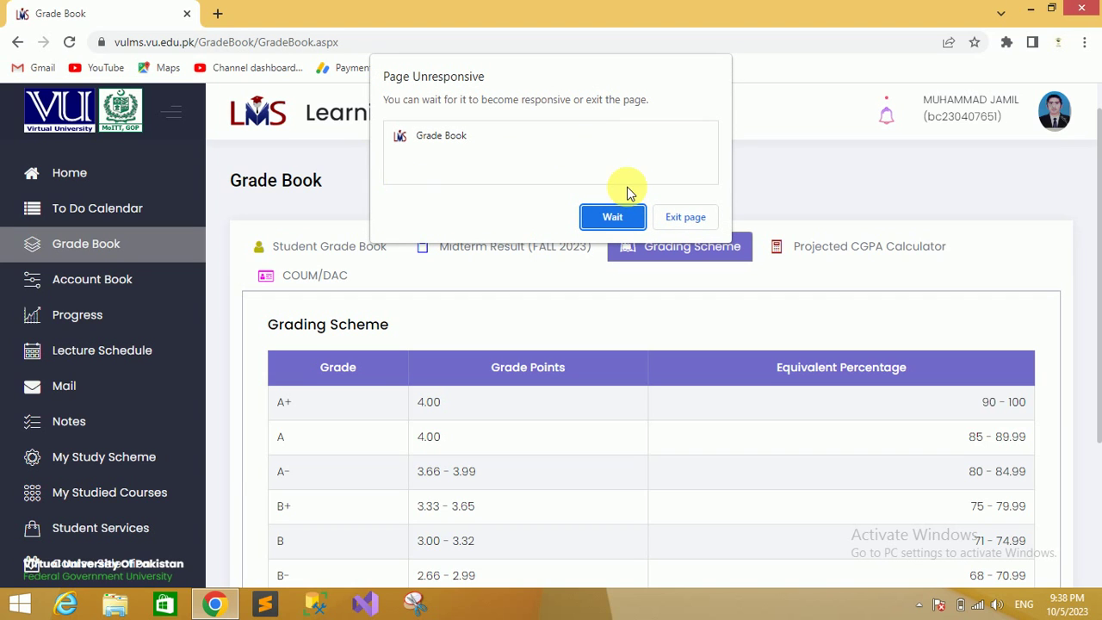
pyautogui.click(662, 217)
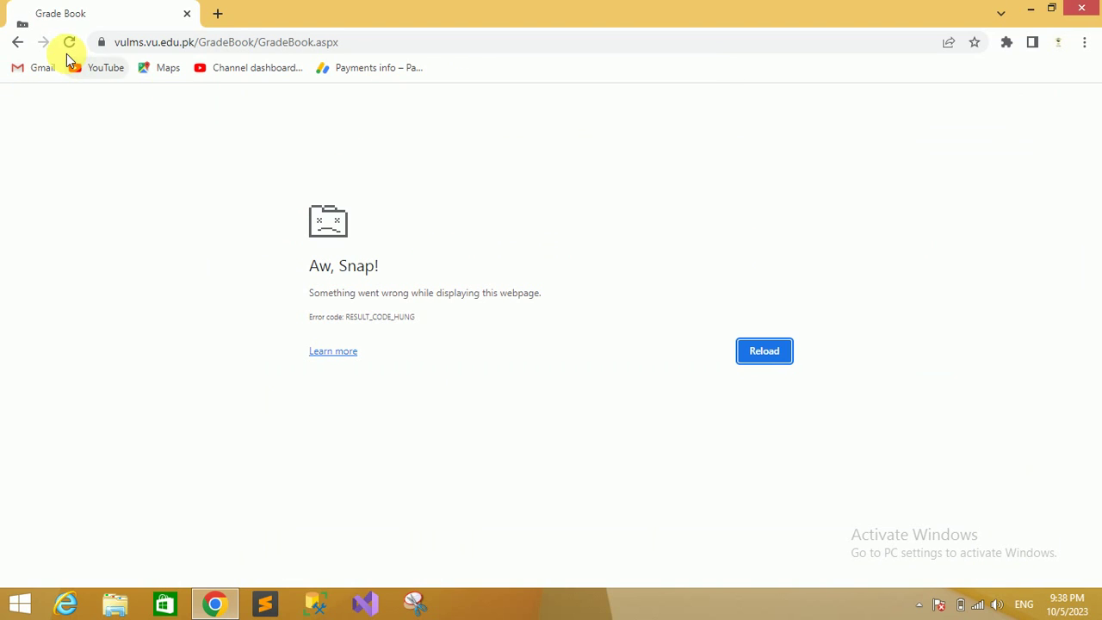
pyautogui.click(70, 43)
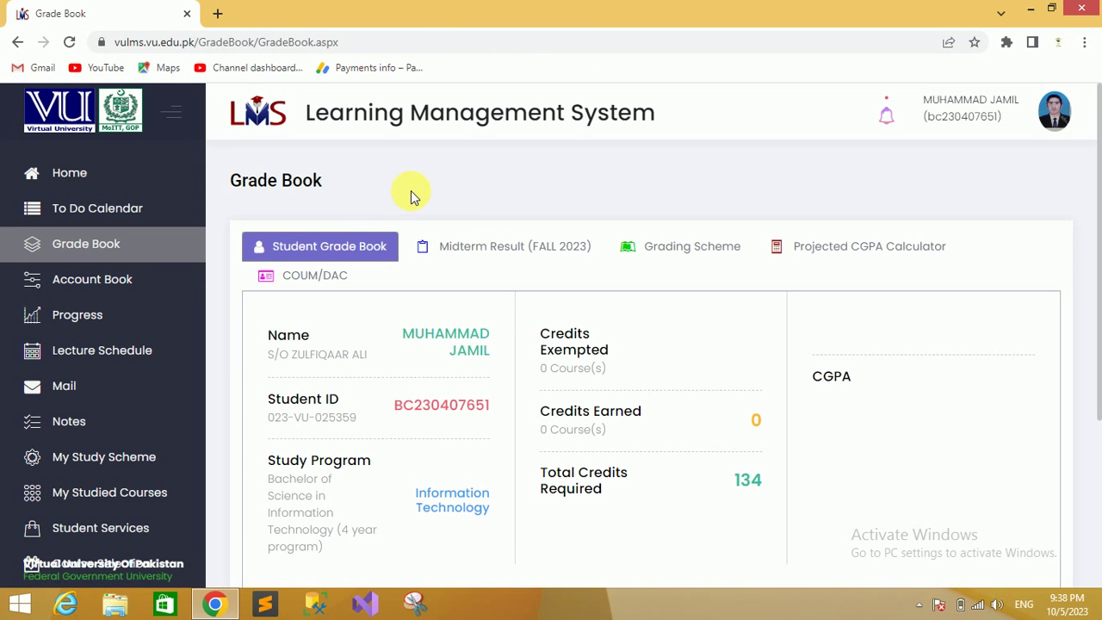
# Open the Account Book, highlight the Rs 0 / $ 0 total payable amounts, then go to Progress
pyautogui.click(97, 285)
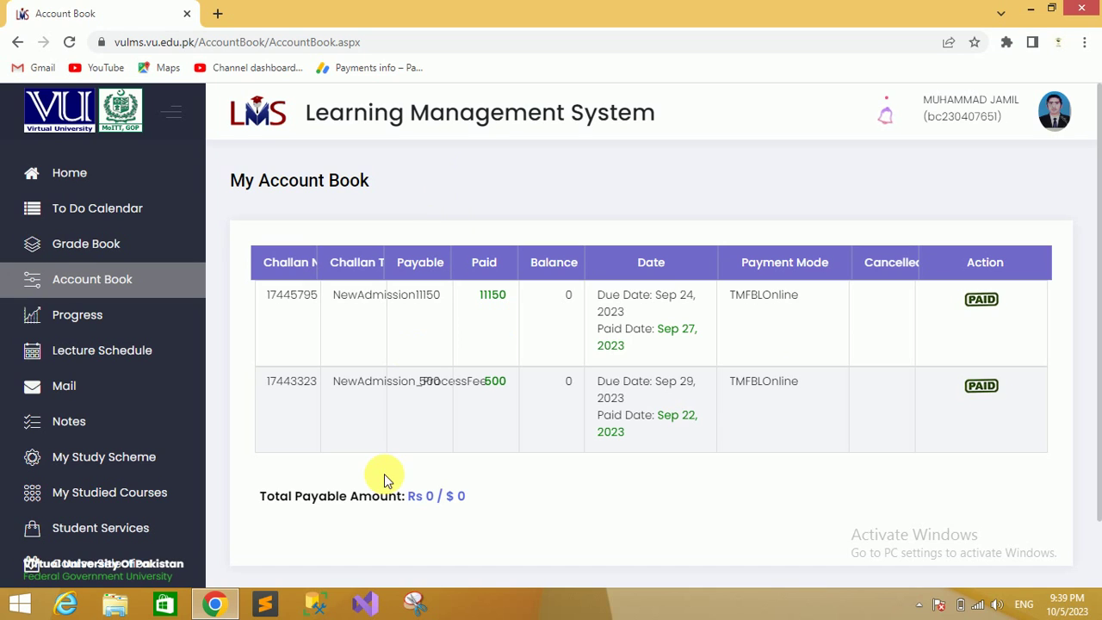
pyautogui.moveTo(267, 496); pyautogui.dragTo(466, 496)
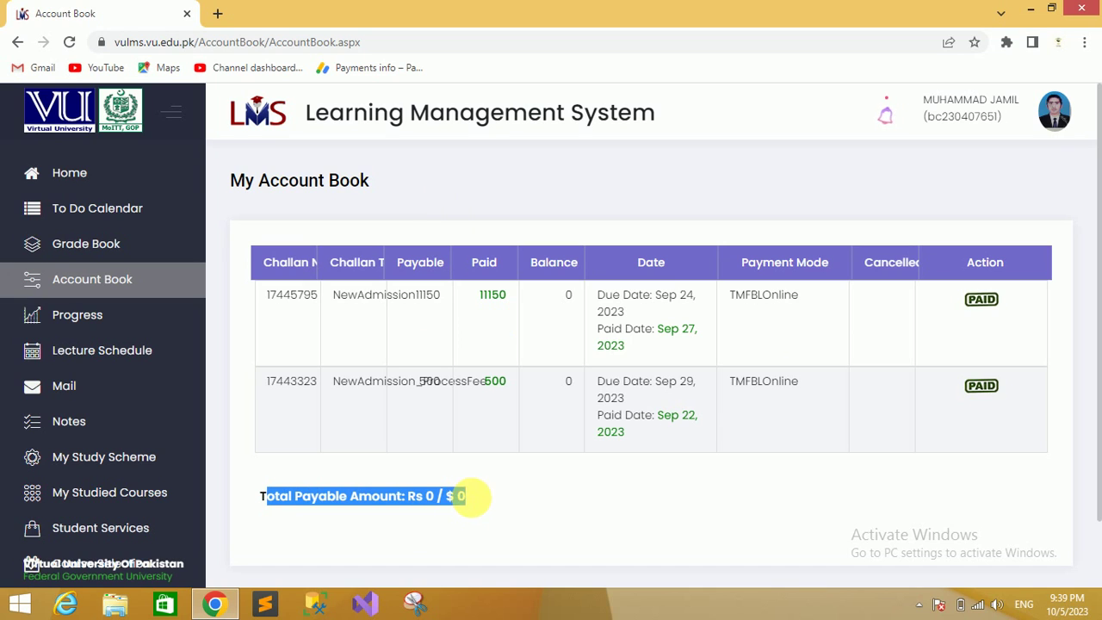
pyautogui.click(472, 504)
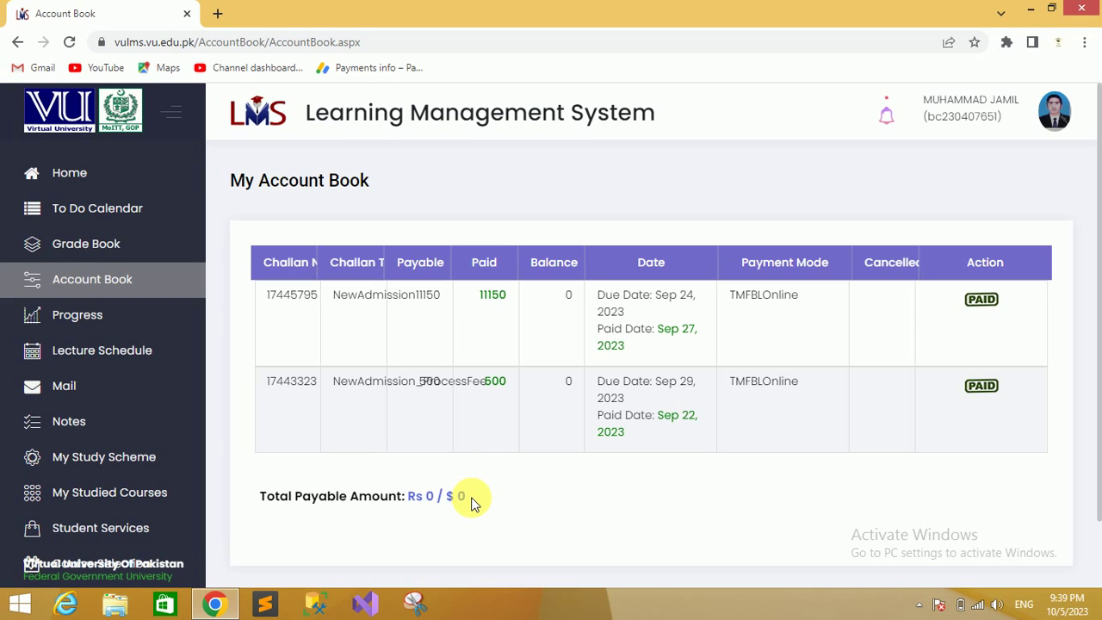
pyautogui.moveTo(427, 498); pyautogui.dragTo(439, 500)
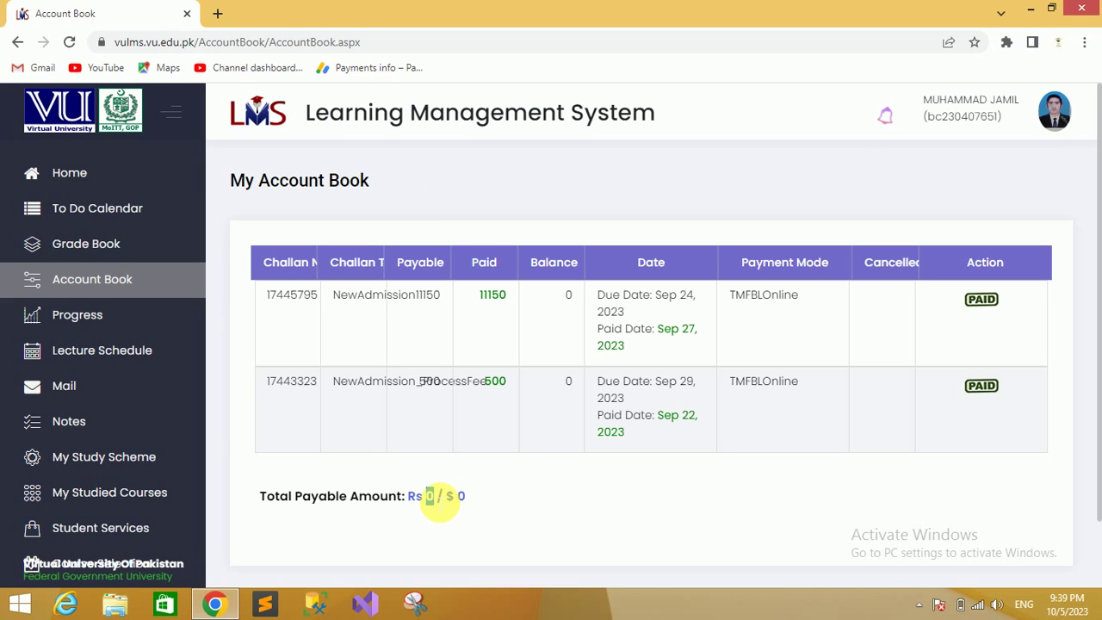
pyautogui.click(511, 502)
pyautogui.moveTo(455, 497); pyautogui.dragTo(472, 499)
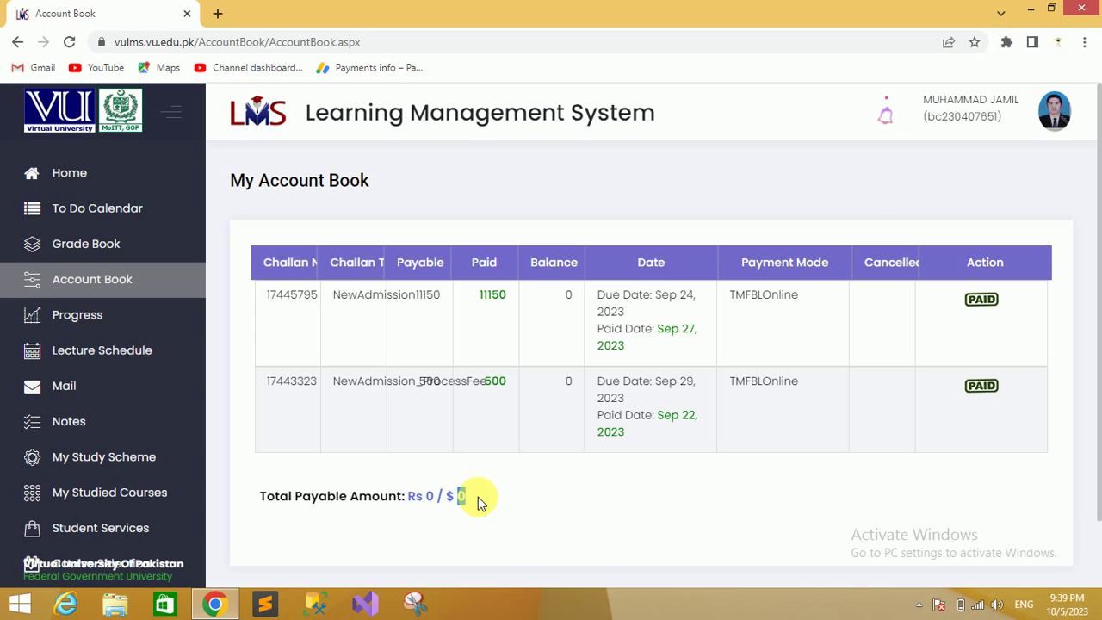
pyautogui.click(480, 498)
pyautogui.click(91, 322)
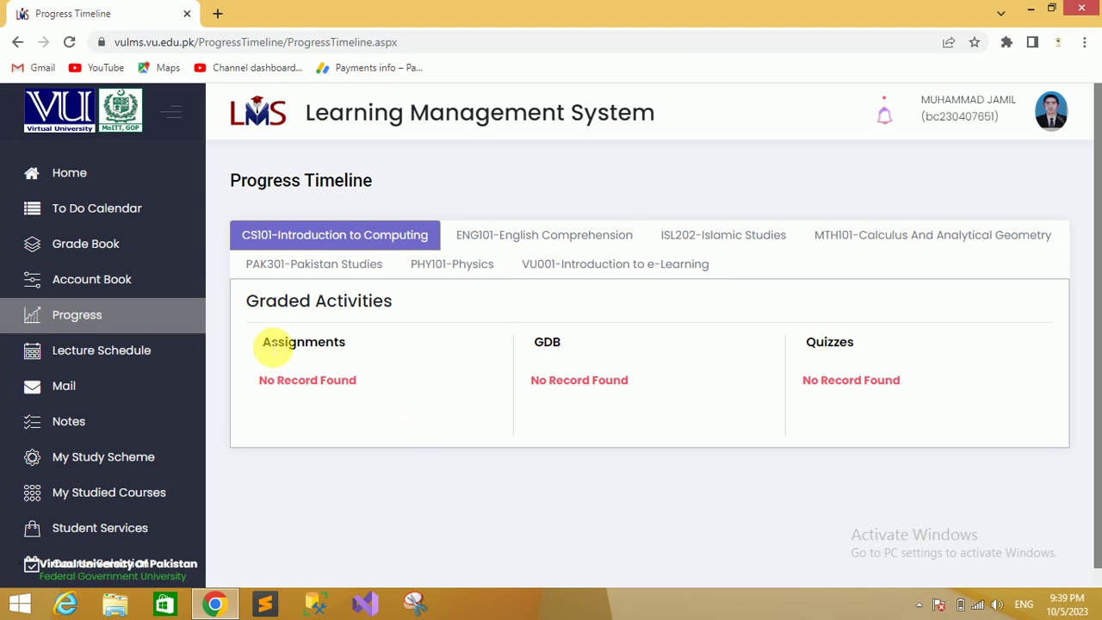
# Highlight the CS101 Assignments heading on the Progress Timeline, then open Lecture Schedule
pyautogui.moveTo(274, 347); pyautogui.dragTo(339, 345)
pyautogui.click(367, 345)
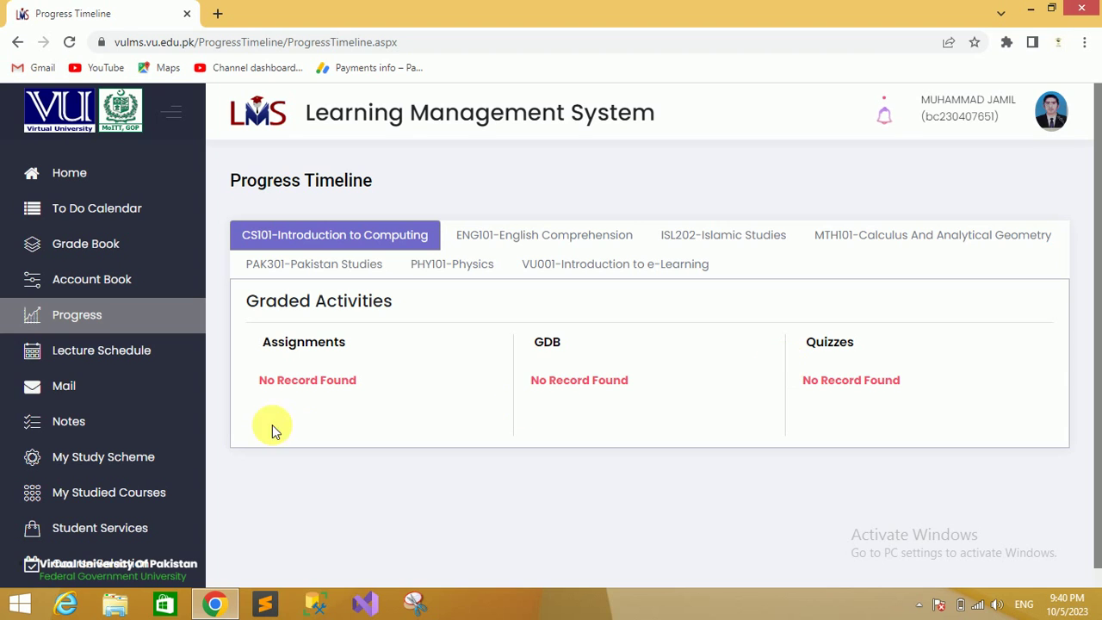
pyautogui.click(100, 359)
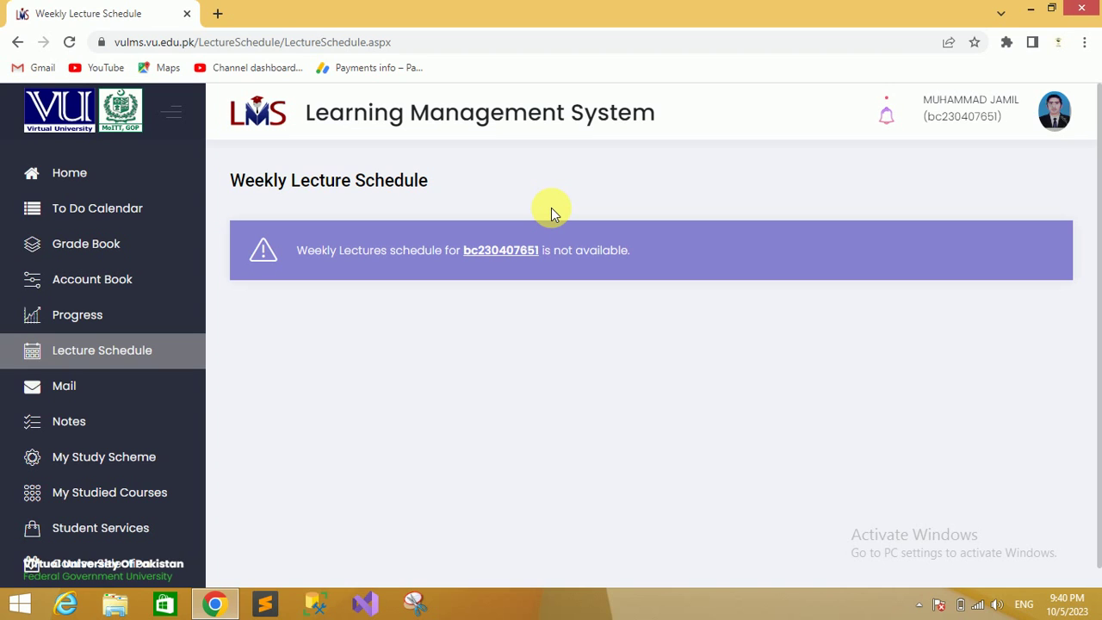
# Open university Mail, which loads the Gmail sign-in in a new tab
pyautogui.click(65, 386)
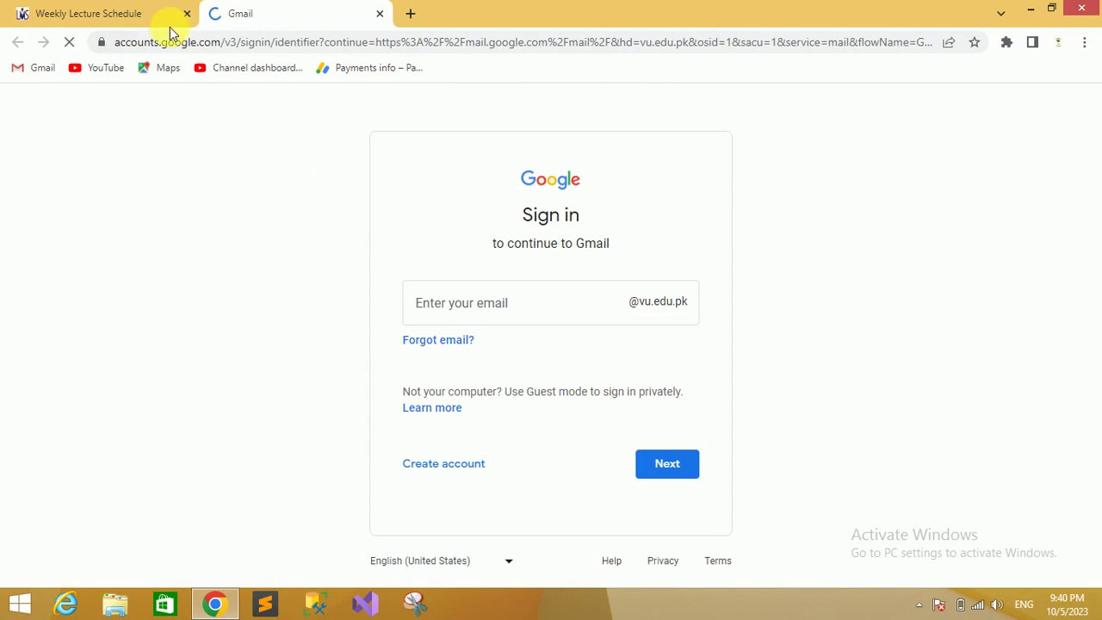
# Return to the VU LMS tab and open the avatar's account menu
pyautogui.click(141, 13)
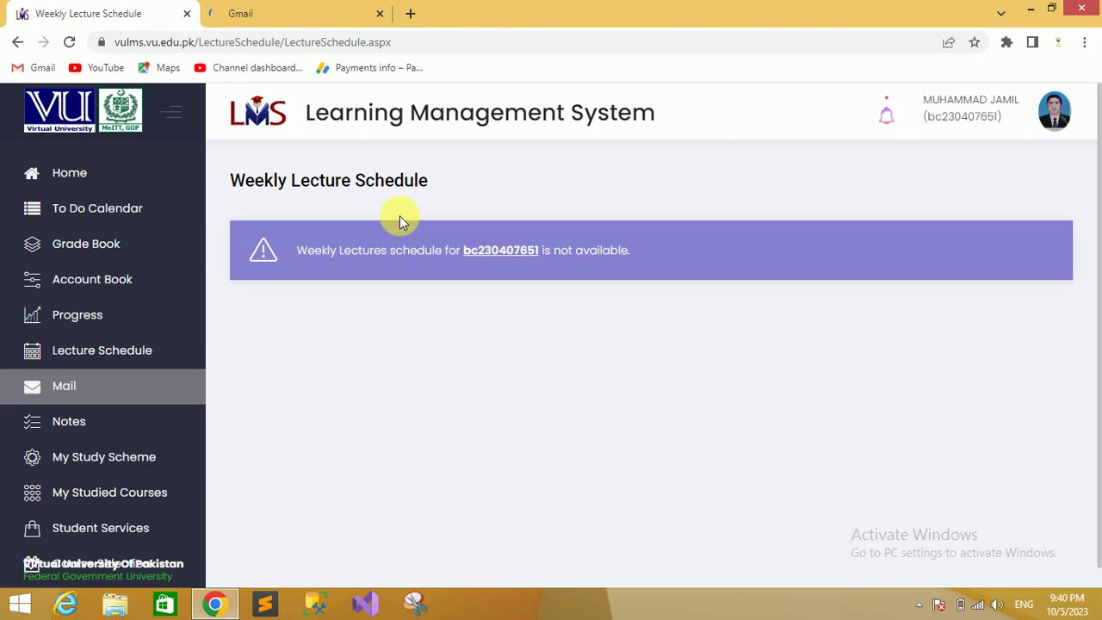
pyautogui.click(1054, 111)
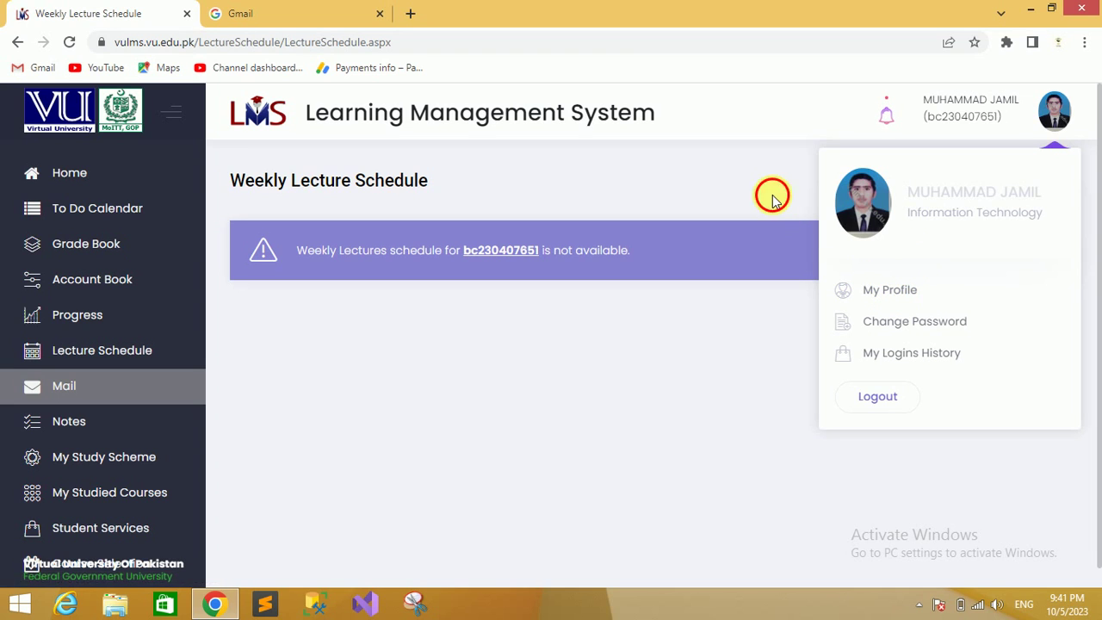
pyautogui.click(806, 191)
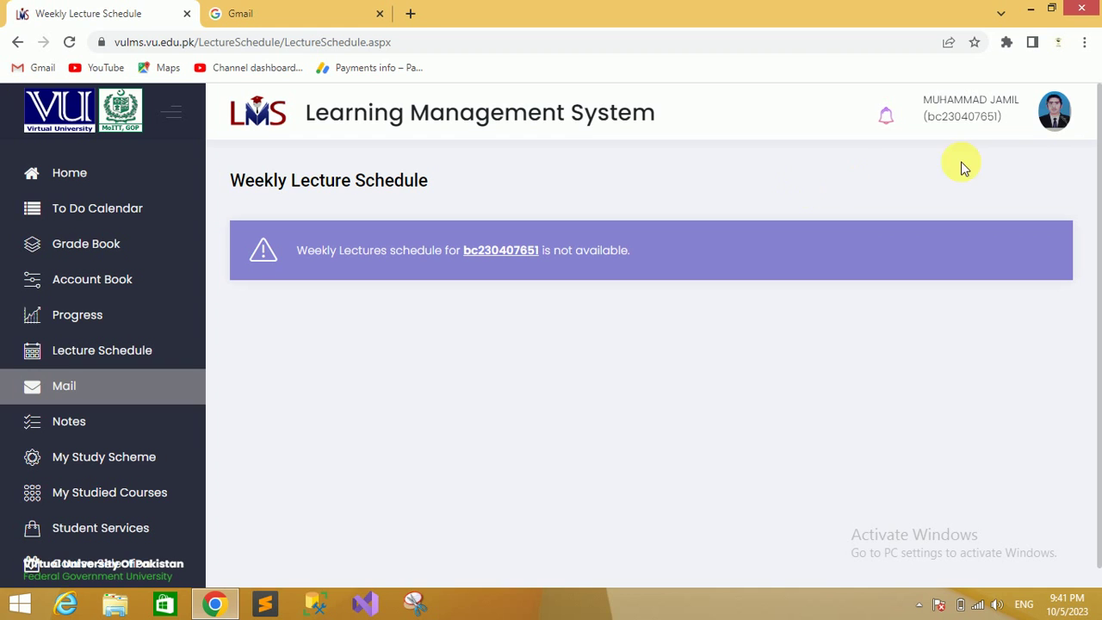
pyautogui.click(1054, 110)
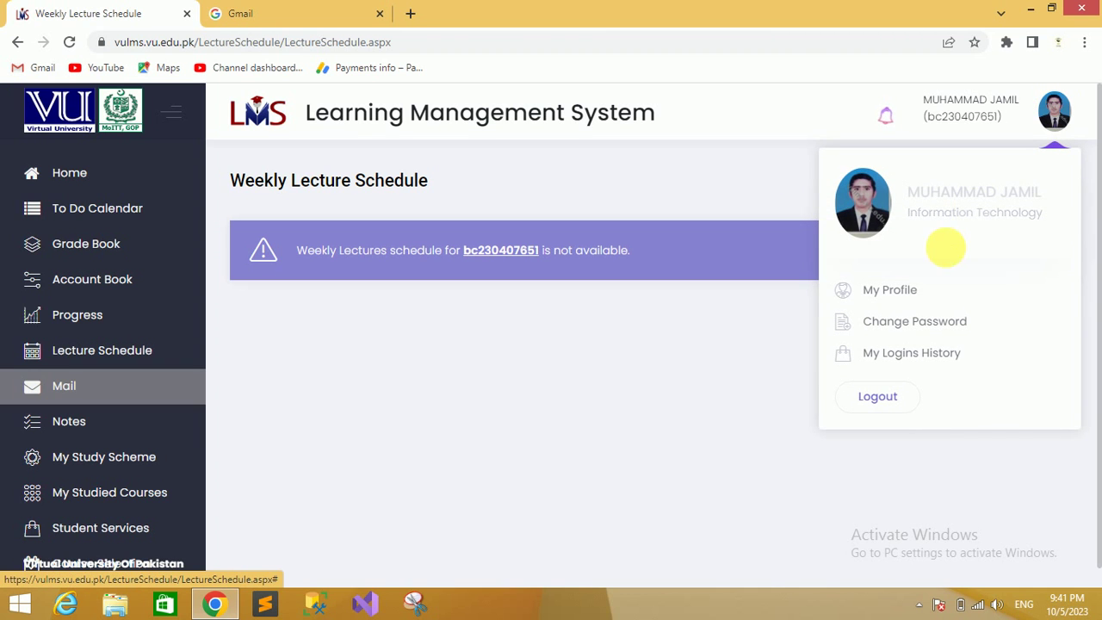
# Open My Profile and select the student's e-mail address
pyautogui.click(913, 289)
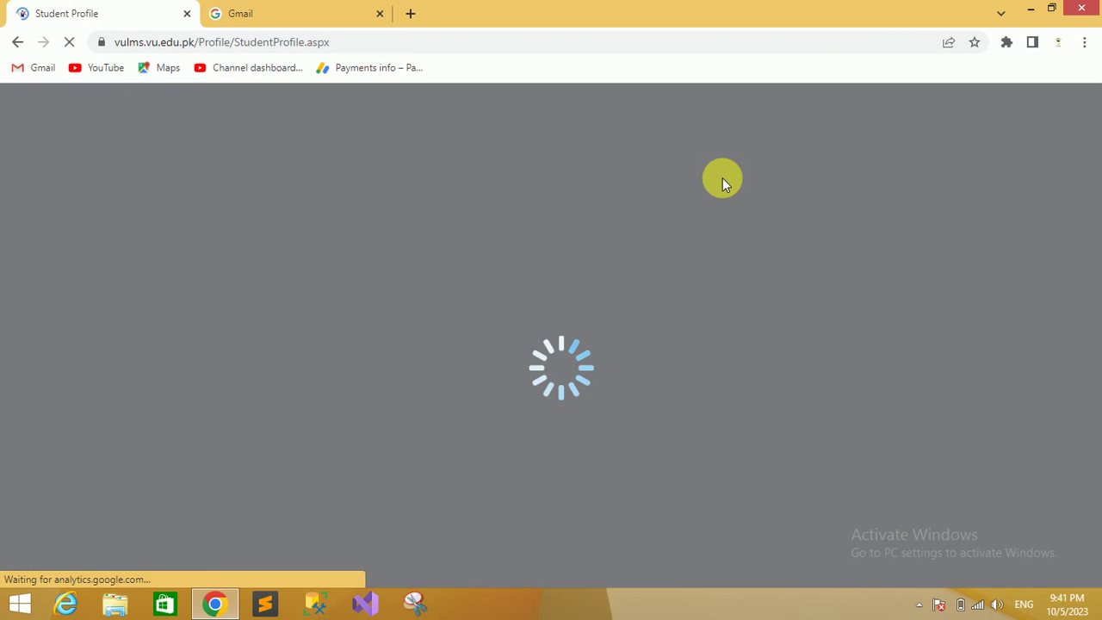
pyautogui.scroll(-1, 1091, 238)
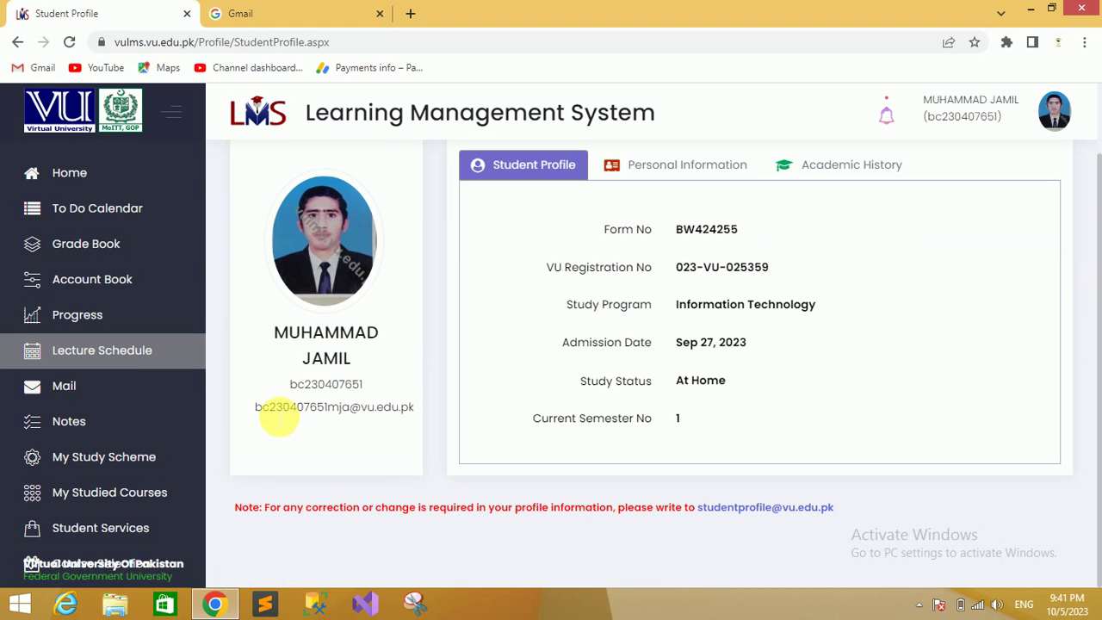
pyautogui.moveTo(255, 406); pyautogui.dragTo(421, 414)
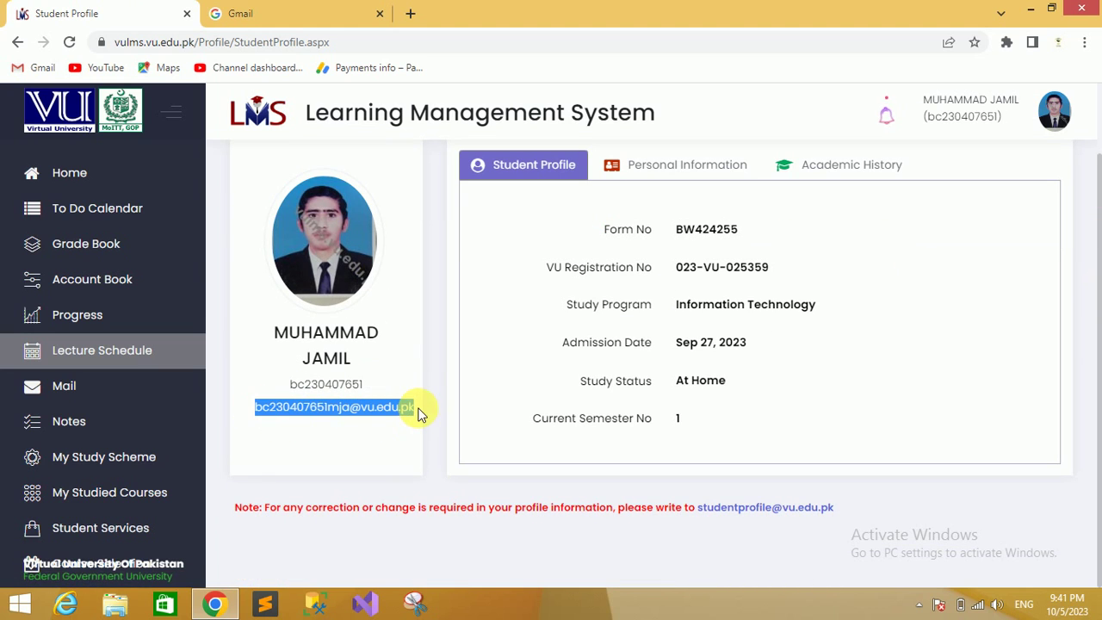
pyautogui.click(394, 373)
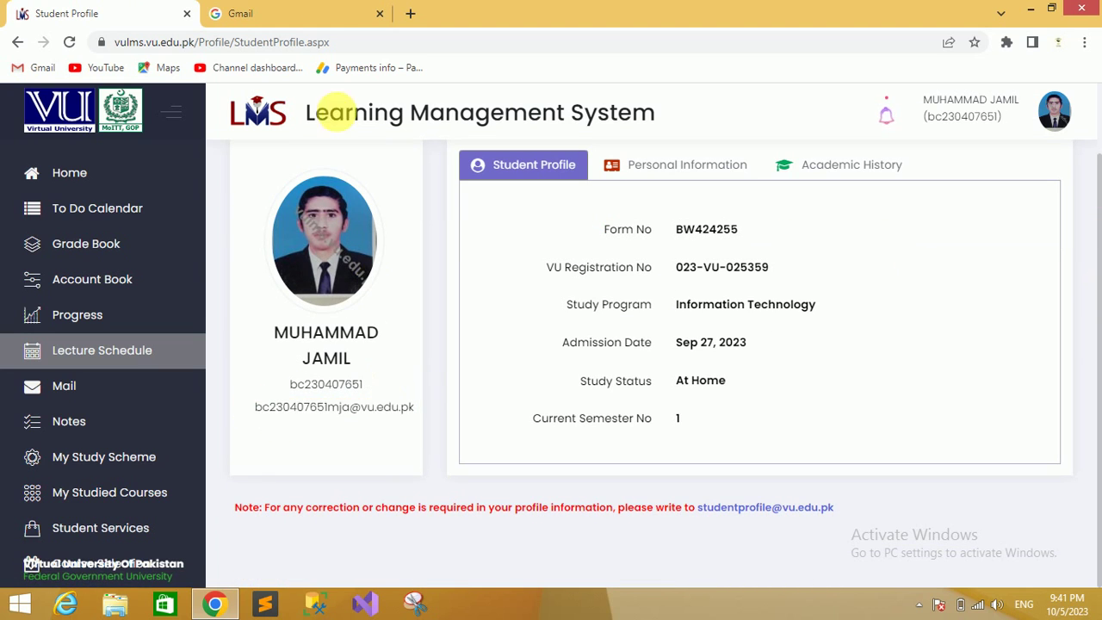
# Compare the profile e-mail with the Gmail sign-in tab, then close the Gmail tab
pyautogui.click(325, 13)
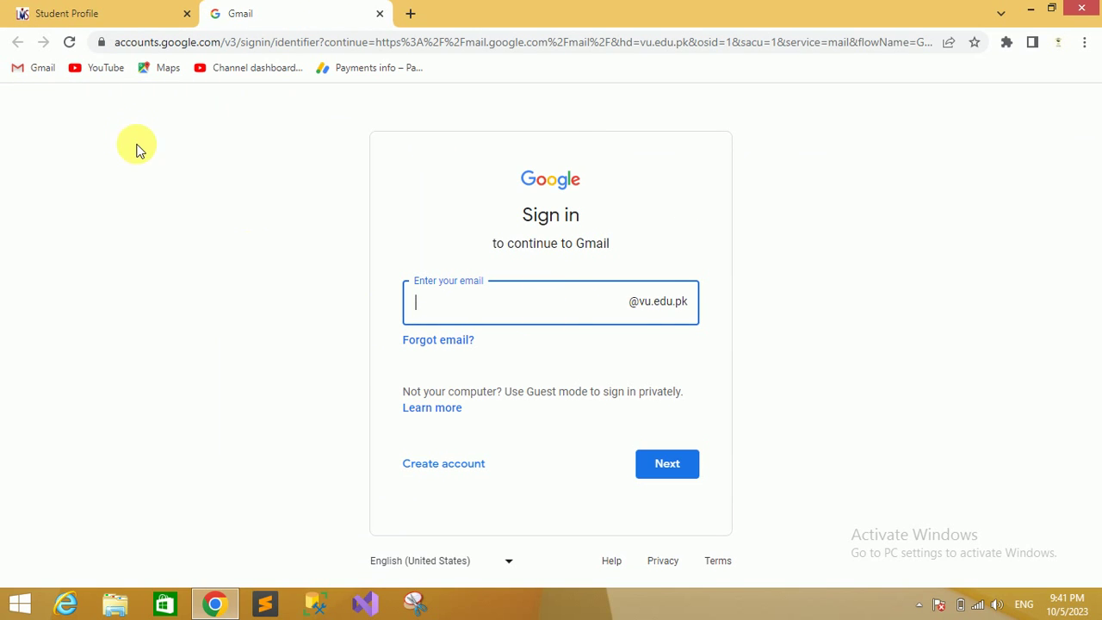
pyautogui.click(121, 13)
pyautogui.moveTo(255, 408); pyautogui.dragTo(419, 419)
pyautogui.click(412, 443)
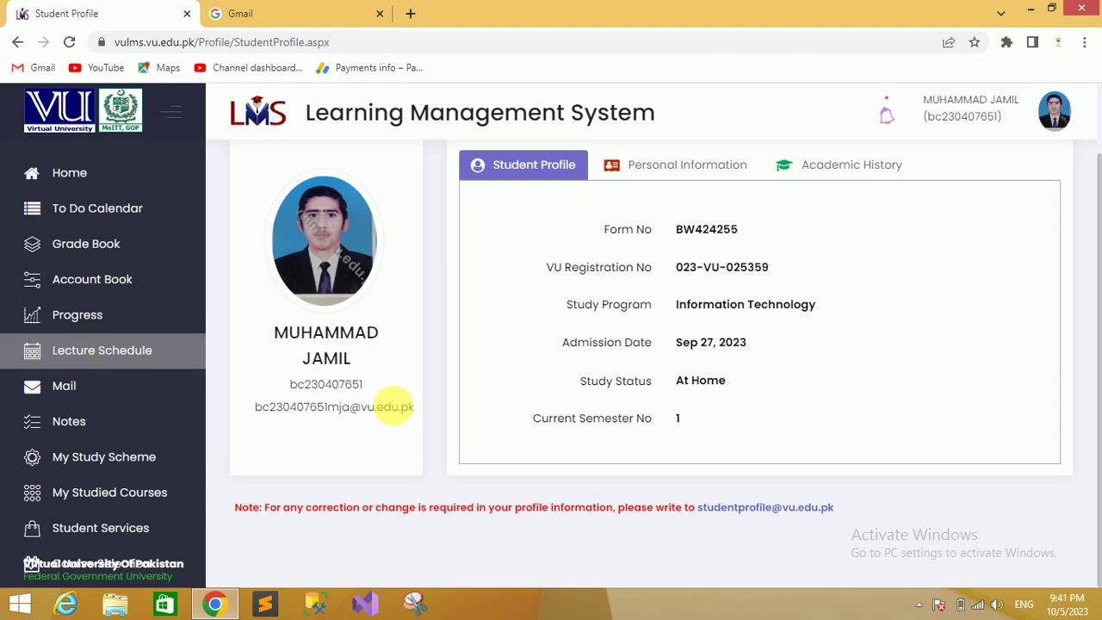
pyautogui.click(246, 12)
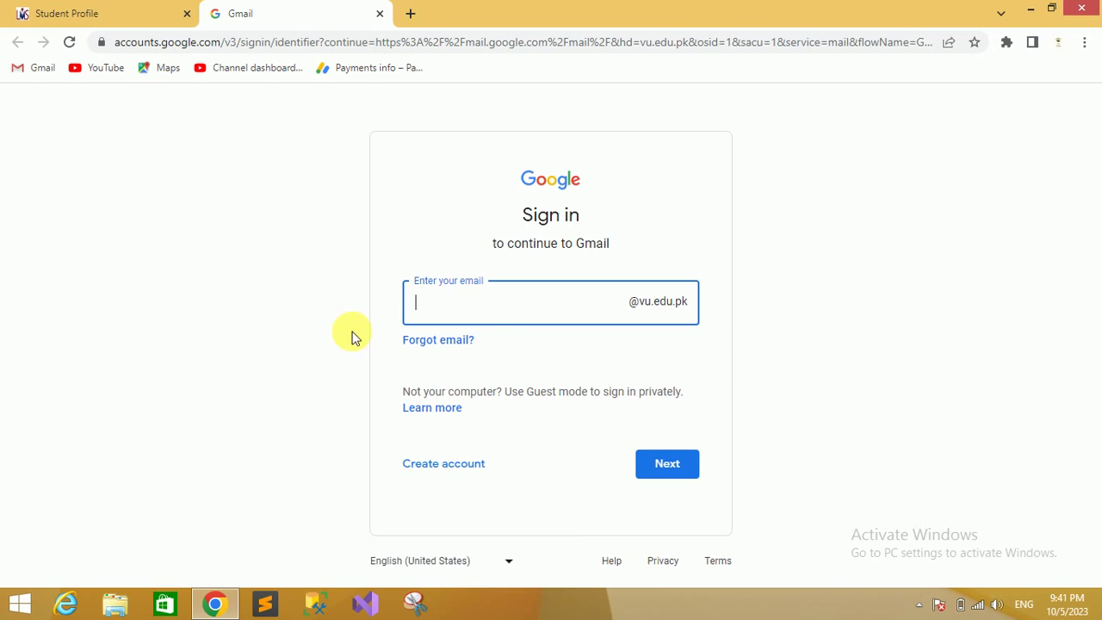
pyautogui.click(69, 11)
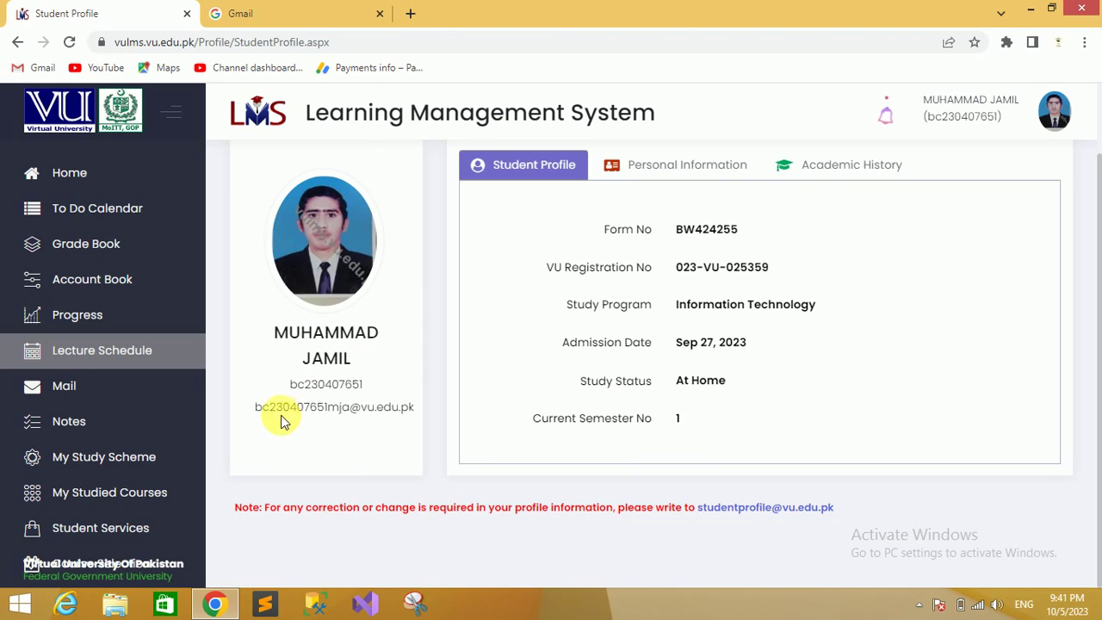
pyautogui.moveTo(254, 409); pyautogui.dragTo(428, 408)
pyautogui.click(428, 407)
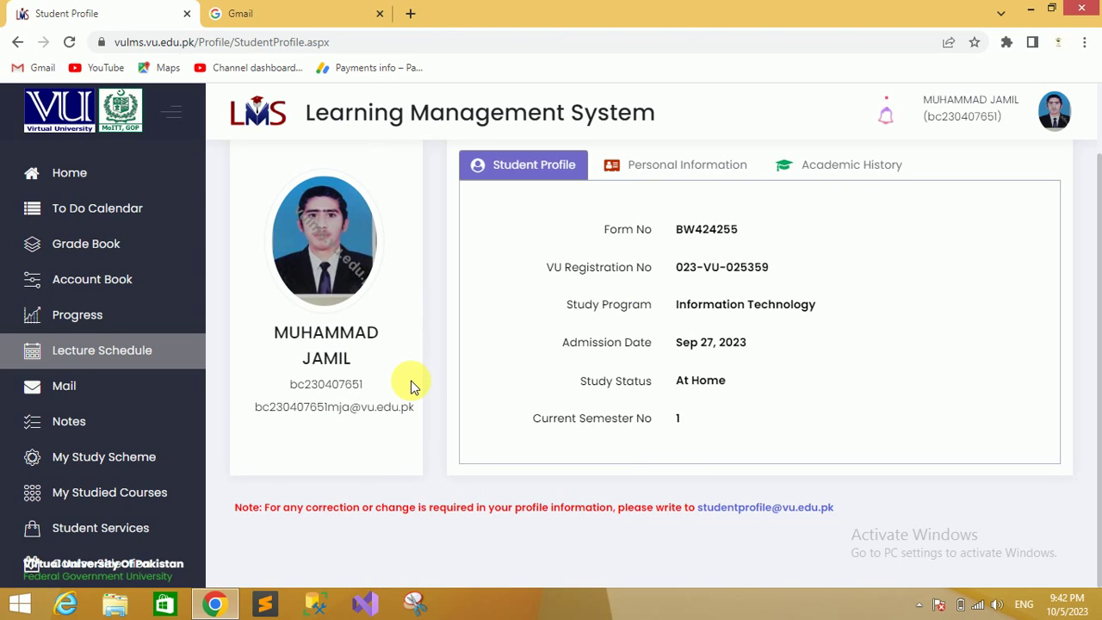
pyautogui.click(283, 12)
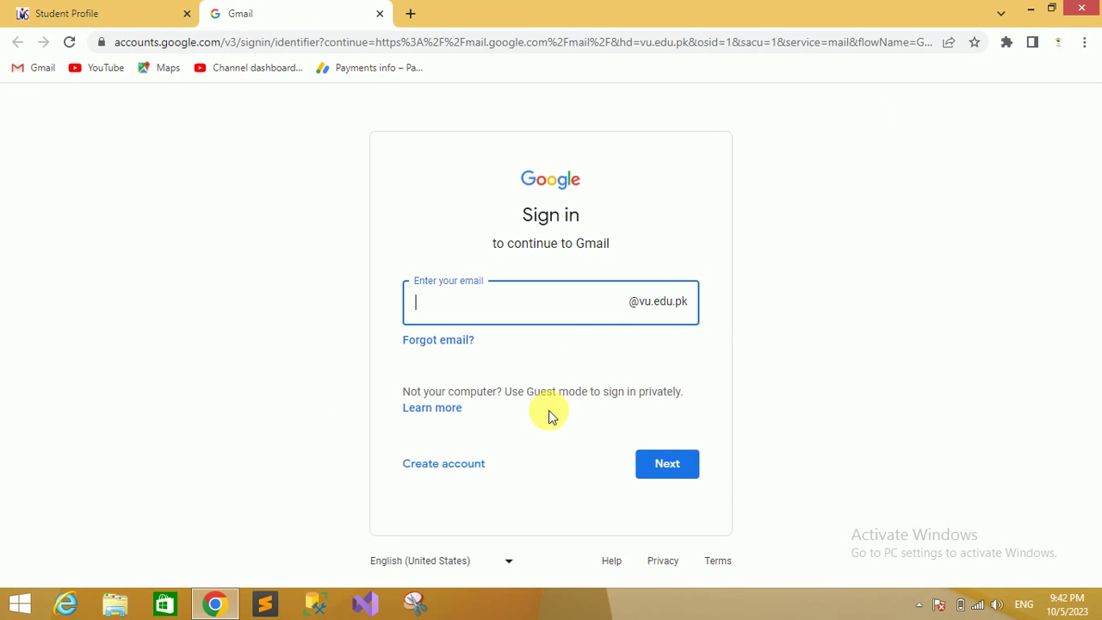
pyautogui.click(380, 13)
# Go via Lecture Schedule to the Notes page showing the 'Login LMS Daily' note
pyautogui.click(101, 350)
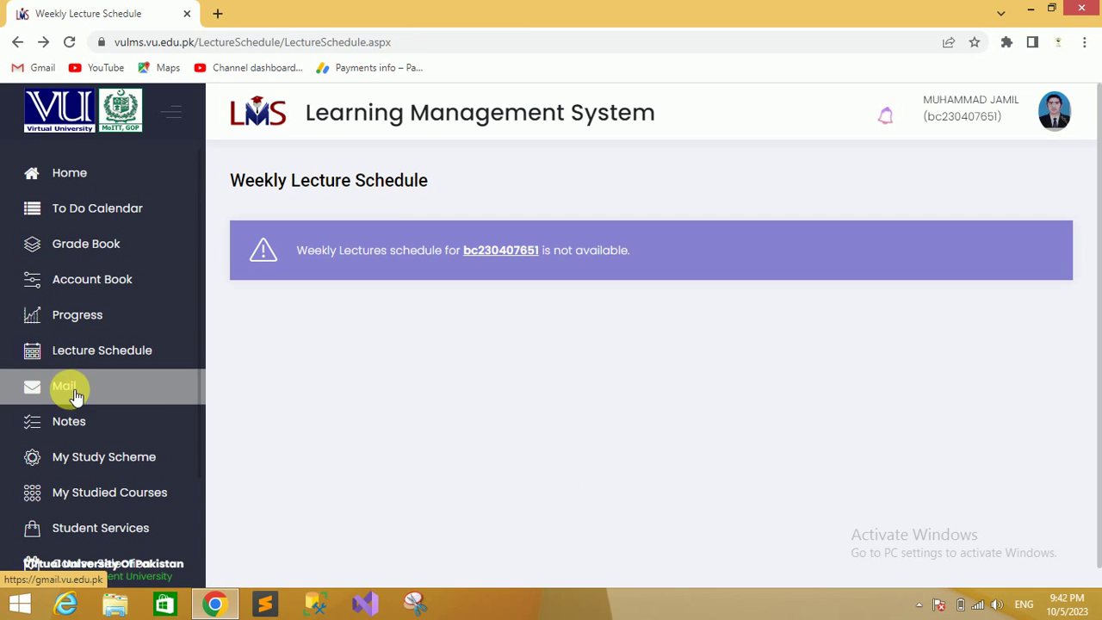
pyautogui.click(76, 424)
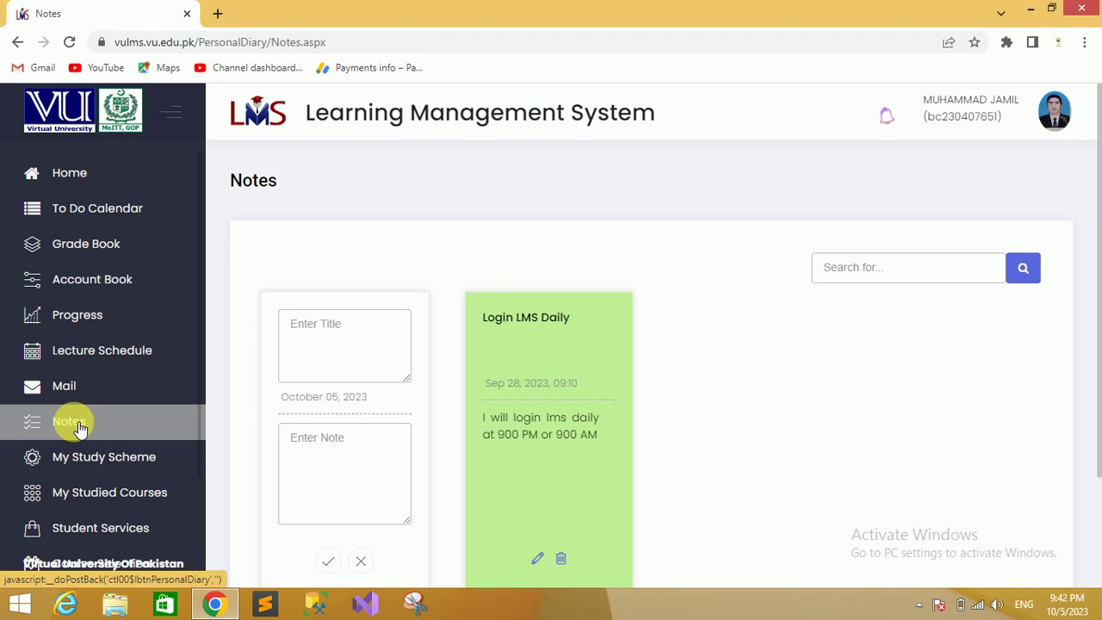
# Enter 'Lecture Reading' as the new note's title
pyautogui.scroll(-1, 759, 374)
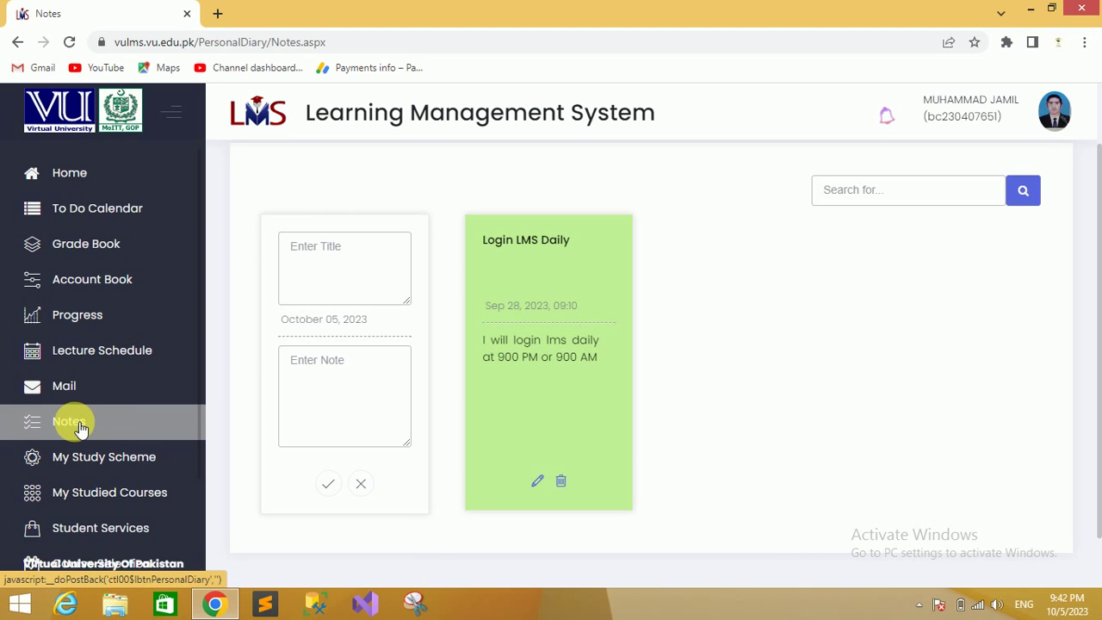
pyautogui.moveTo(758, 305); pyautogui.dragTo(357, 254)
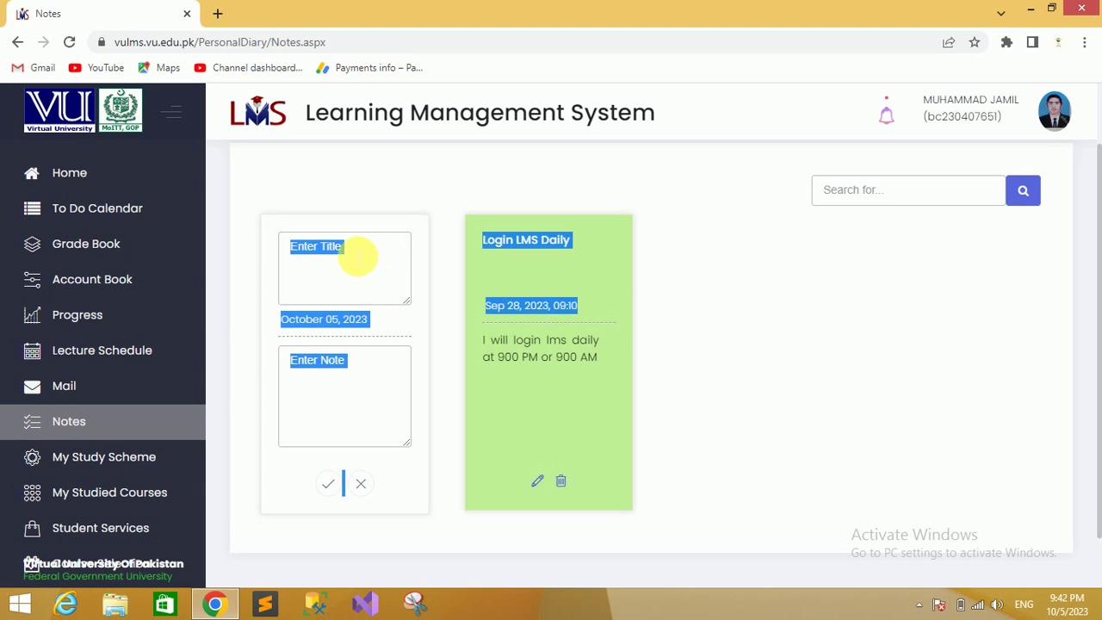
pyautogui.click(788, 299)
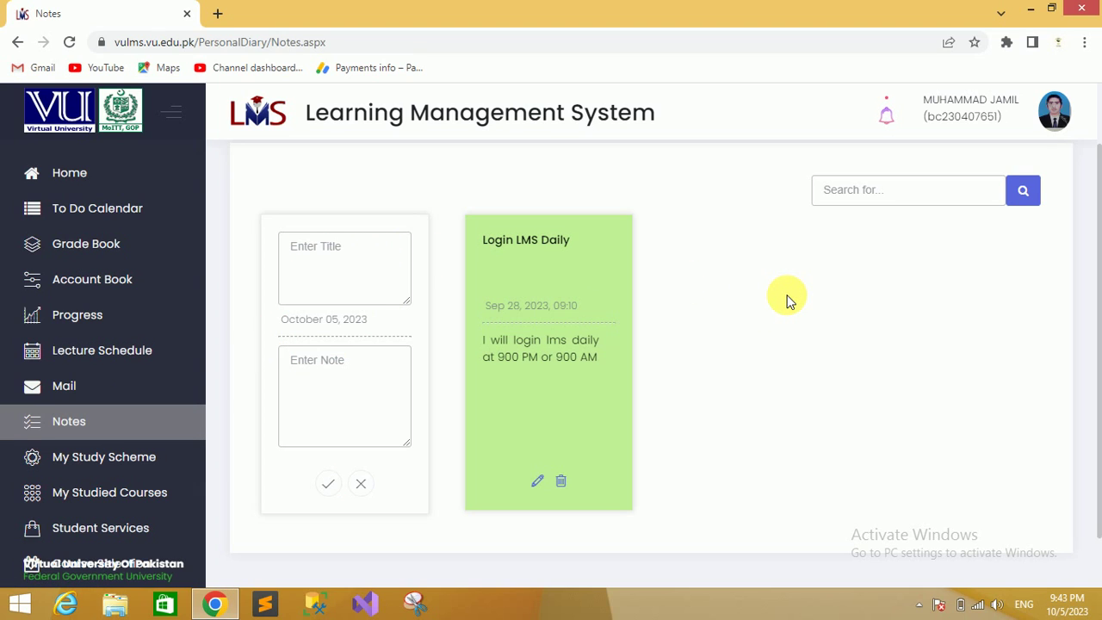
pyautogui.click(346, 252)
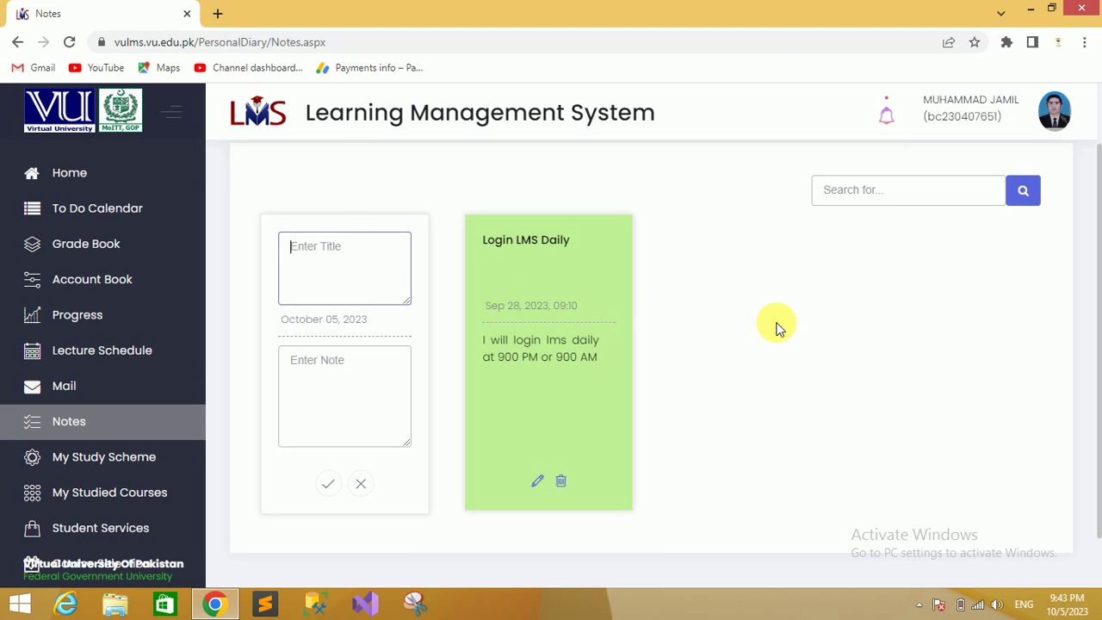
pyautogui.write('Lecture Reading')
# Write 'I will reading all the subjects everyday' as the note body and save it
pyautogui.click(346, 370)
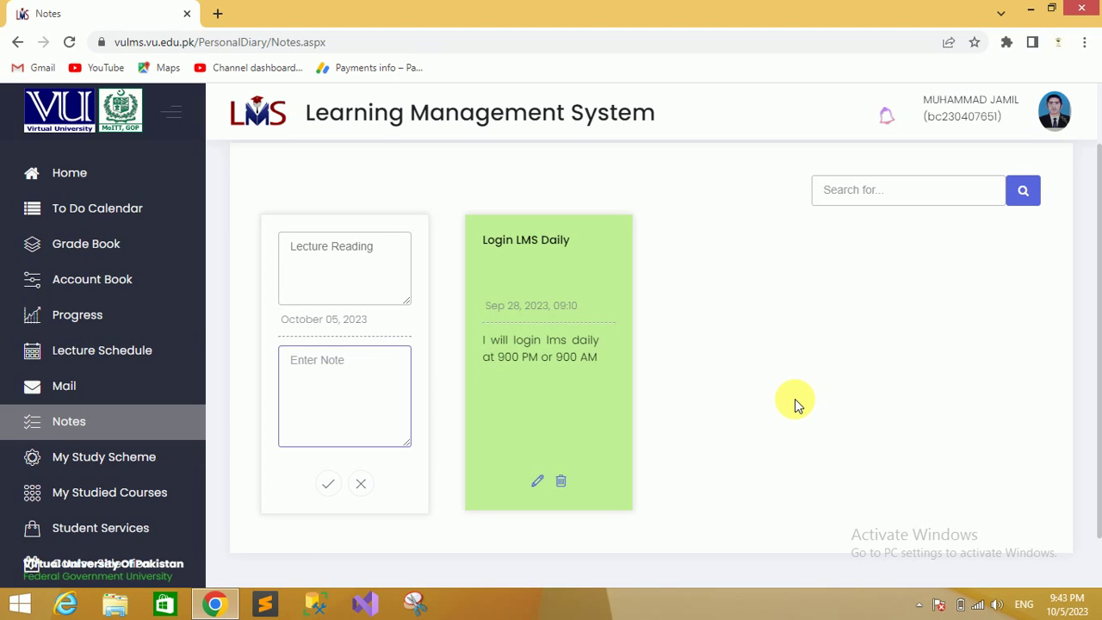
pyautogui.write('I will reading all the su')
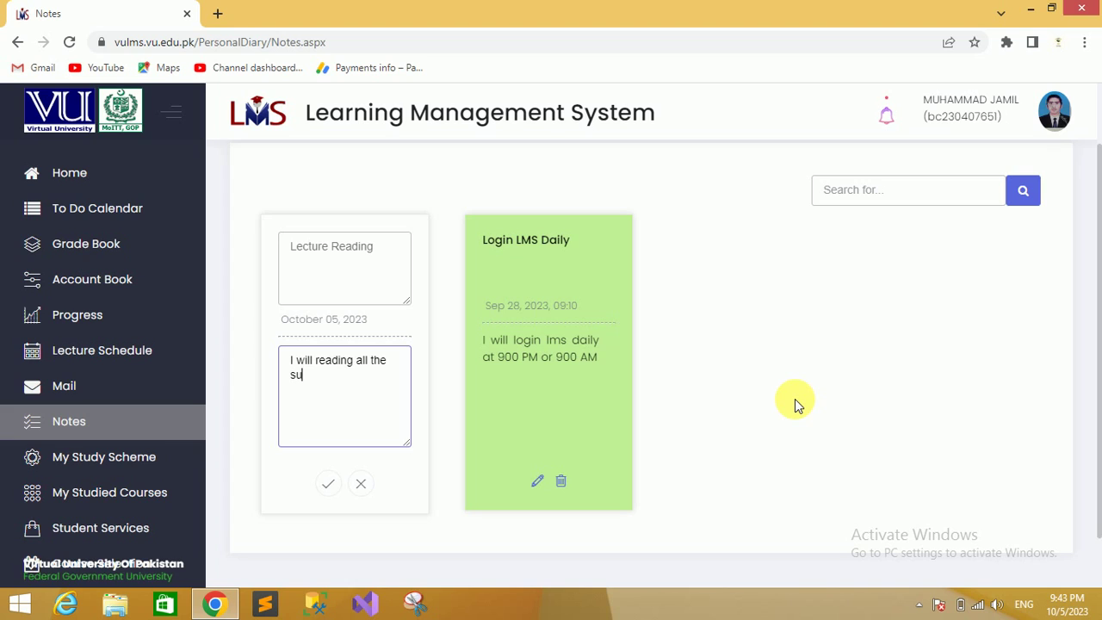
pyautogui.write('bjects everyday.')
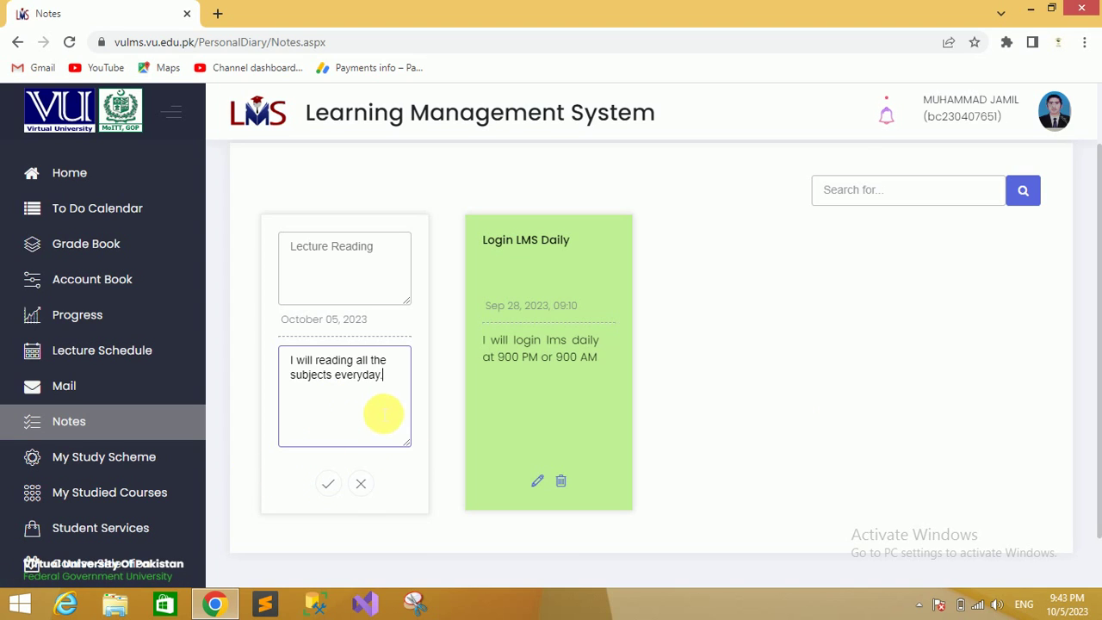
pyautogui.click(333, 486)
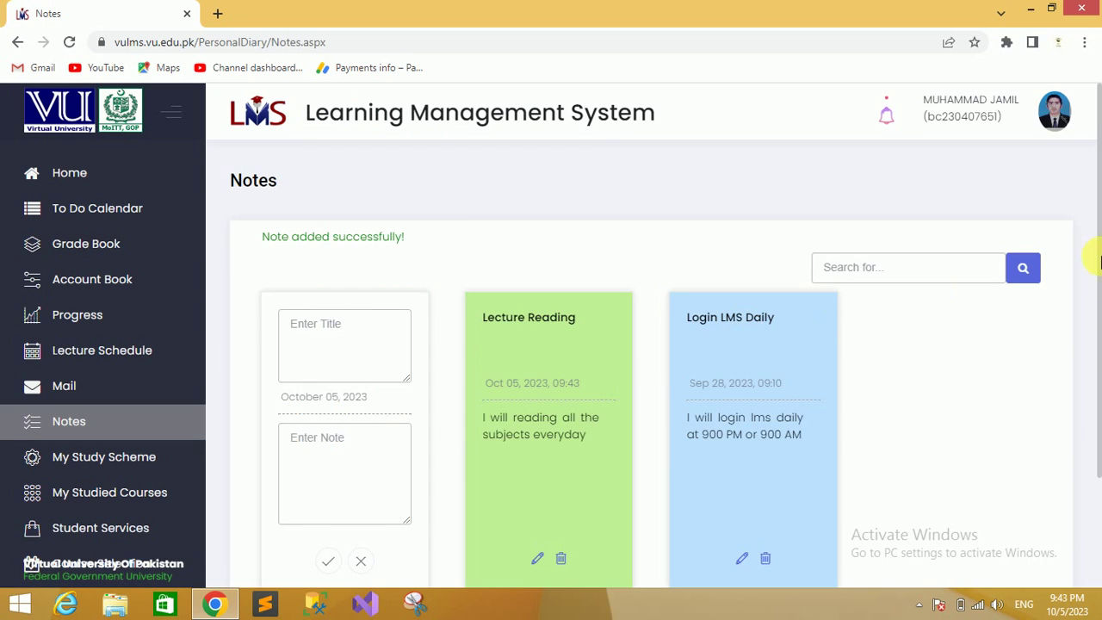
pyautogui.scroll(-1, 1077, 172)
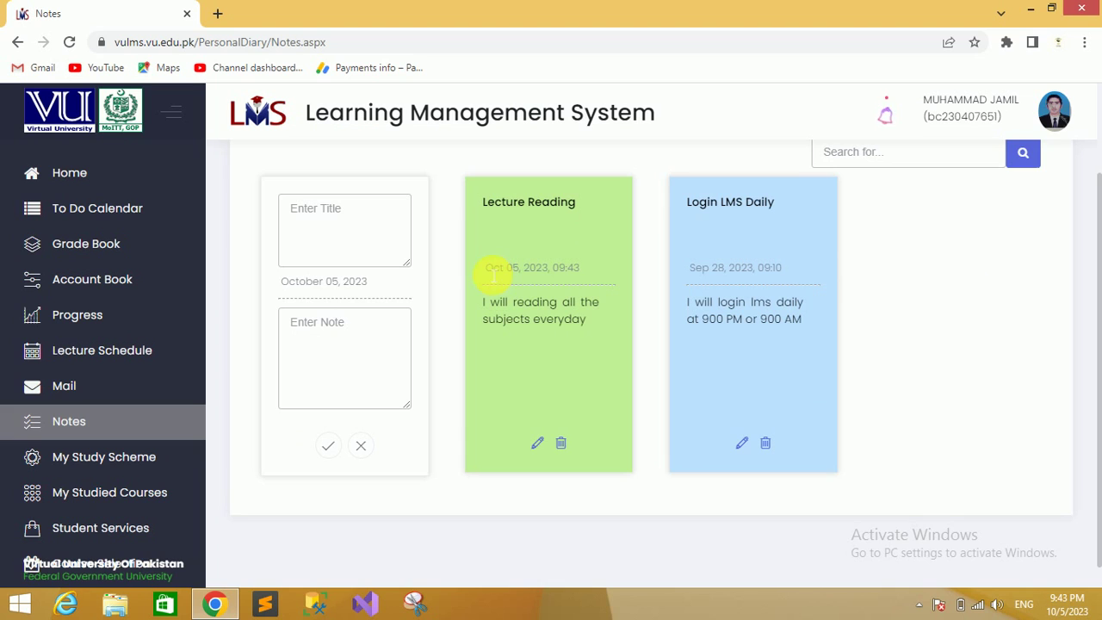
pyautogui.moveTo(487, 269); pyautogui.dragTo(586, 274)
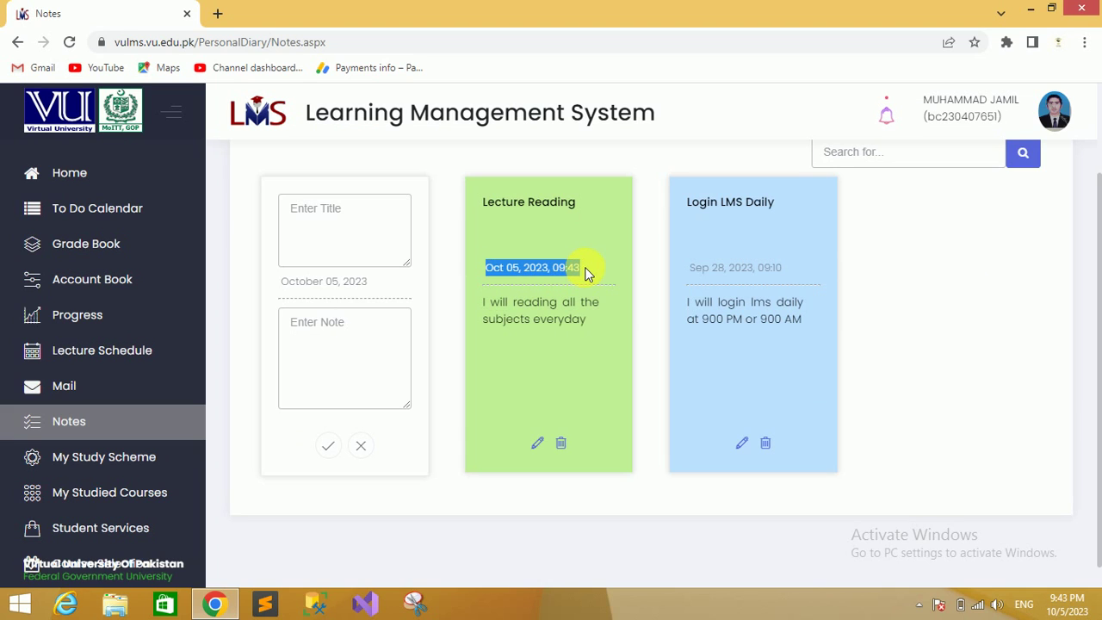
pyautogui.click(585, 273)
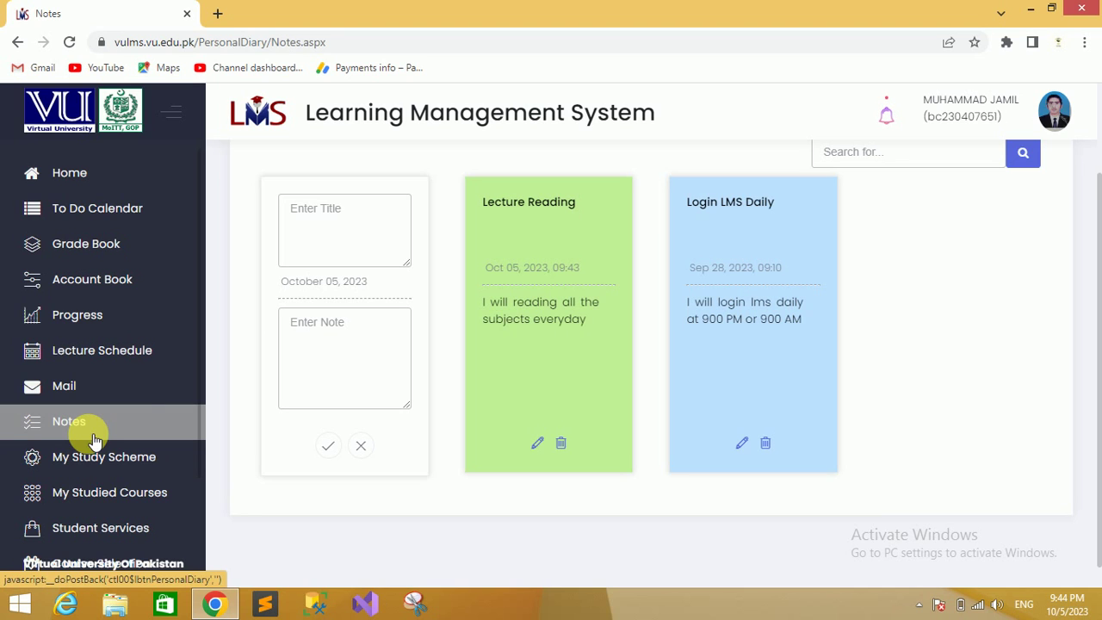
pyautogui.moveTo(203, 379); pyautogui.dragTo(203, 470)
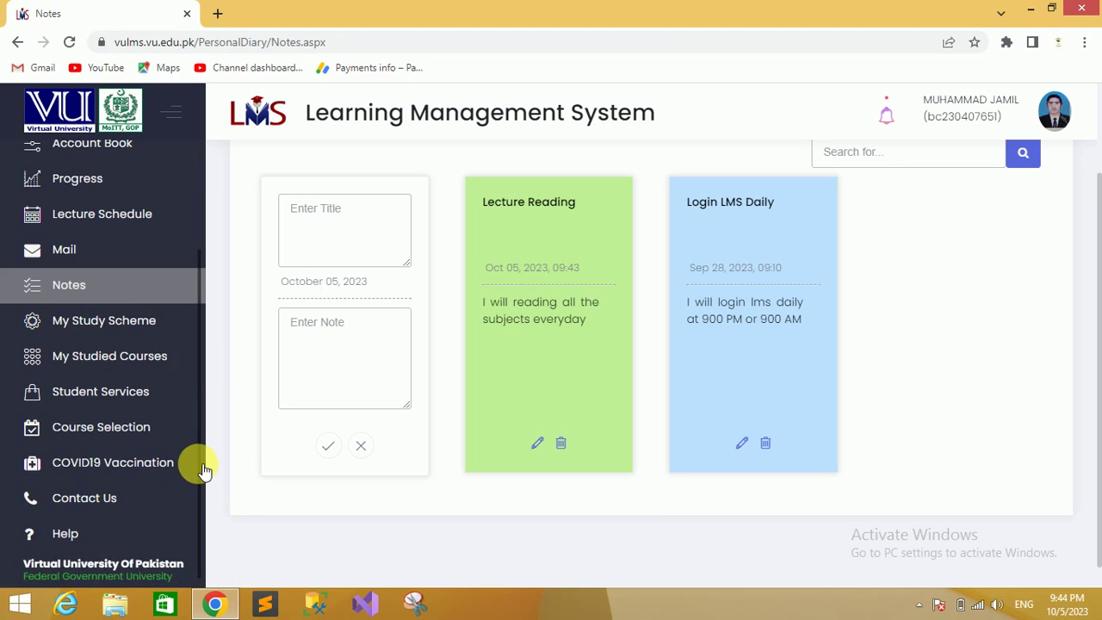